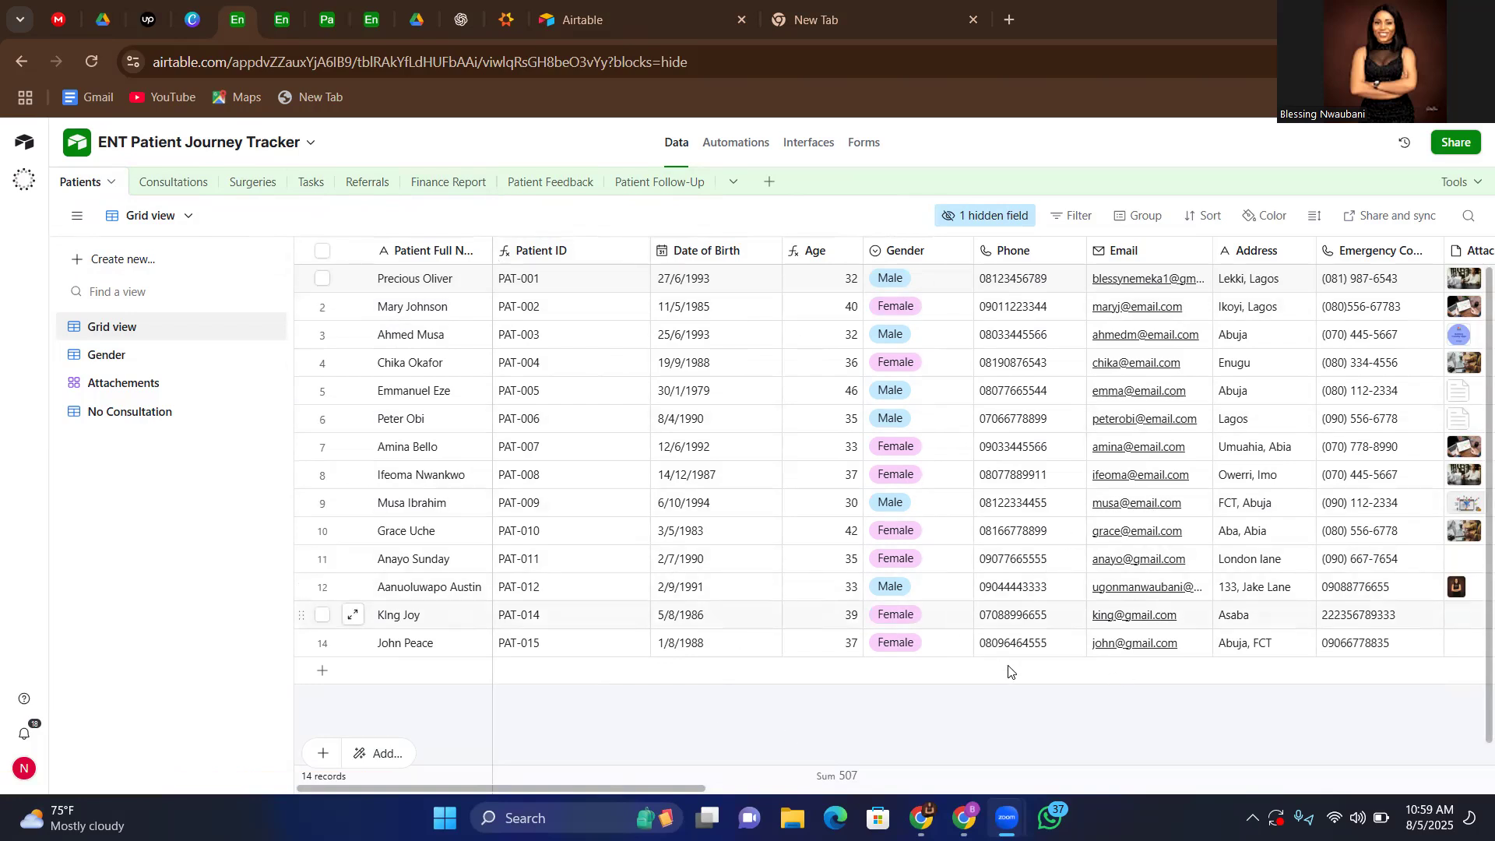
- Examine the fields of the Patients table's grid view, from the contact details through to Patient Birthday
scroll(1105, 726, "right", 8)
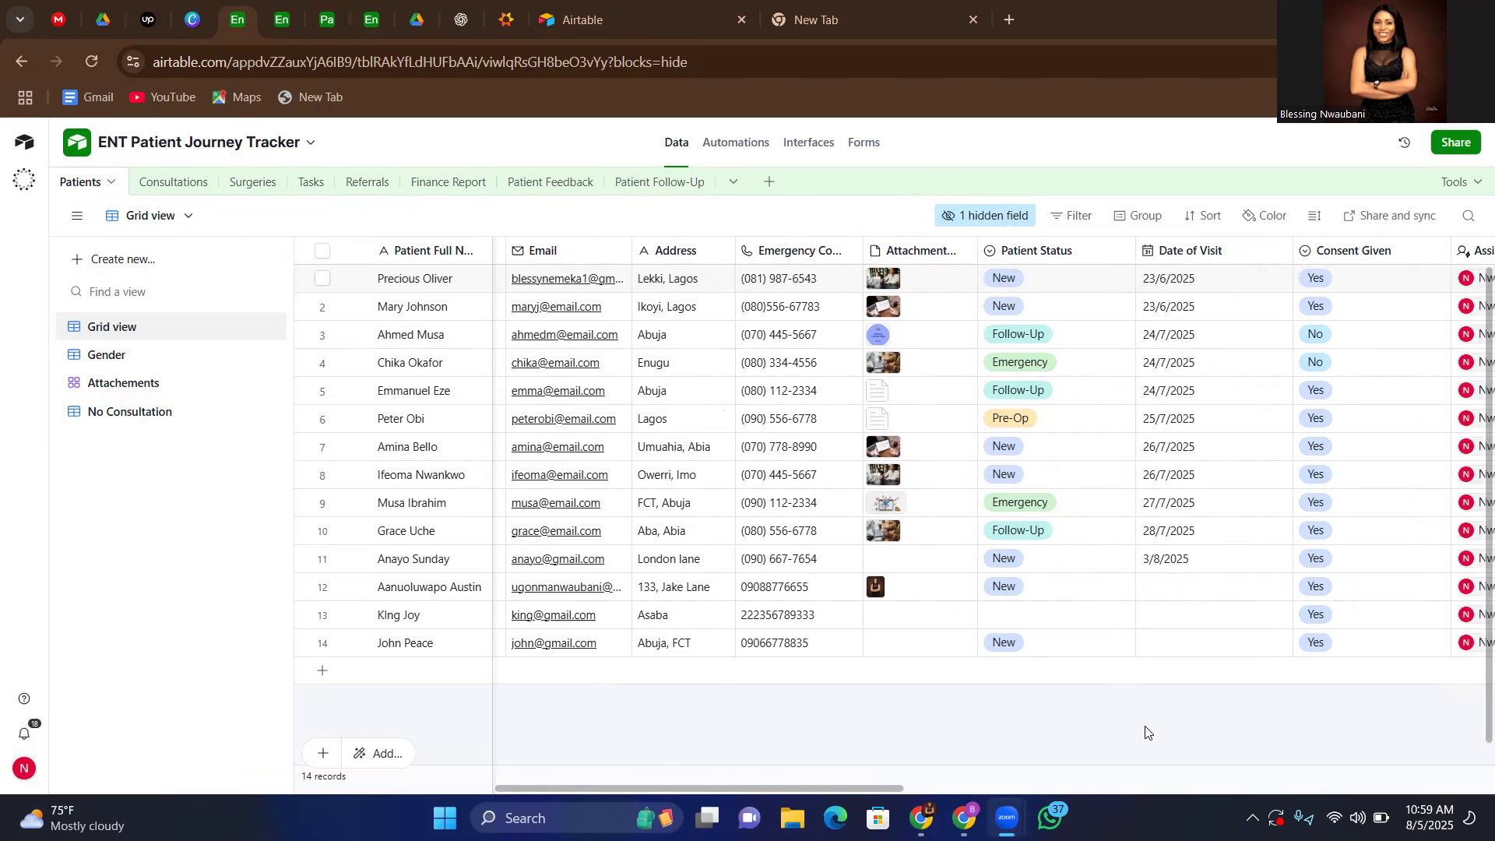
scroll(1145, 732, "right", 6)
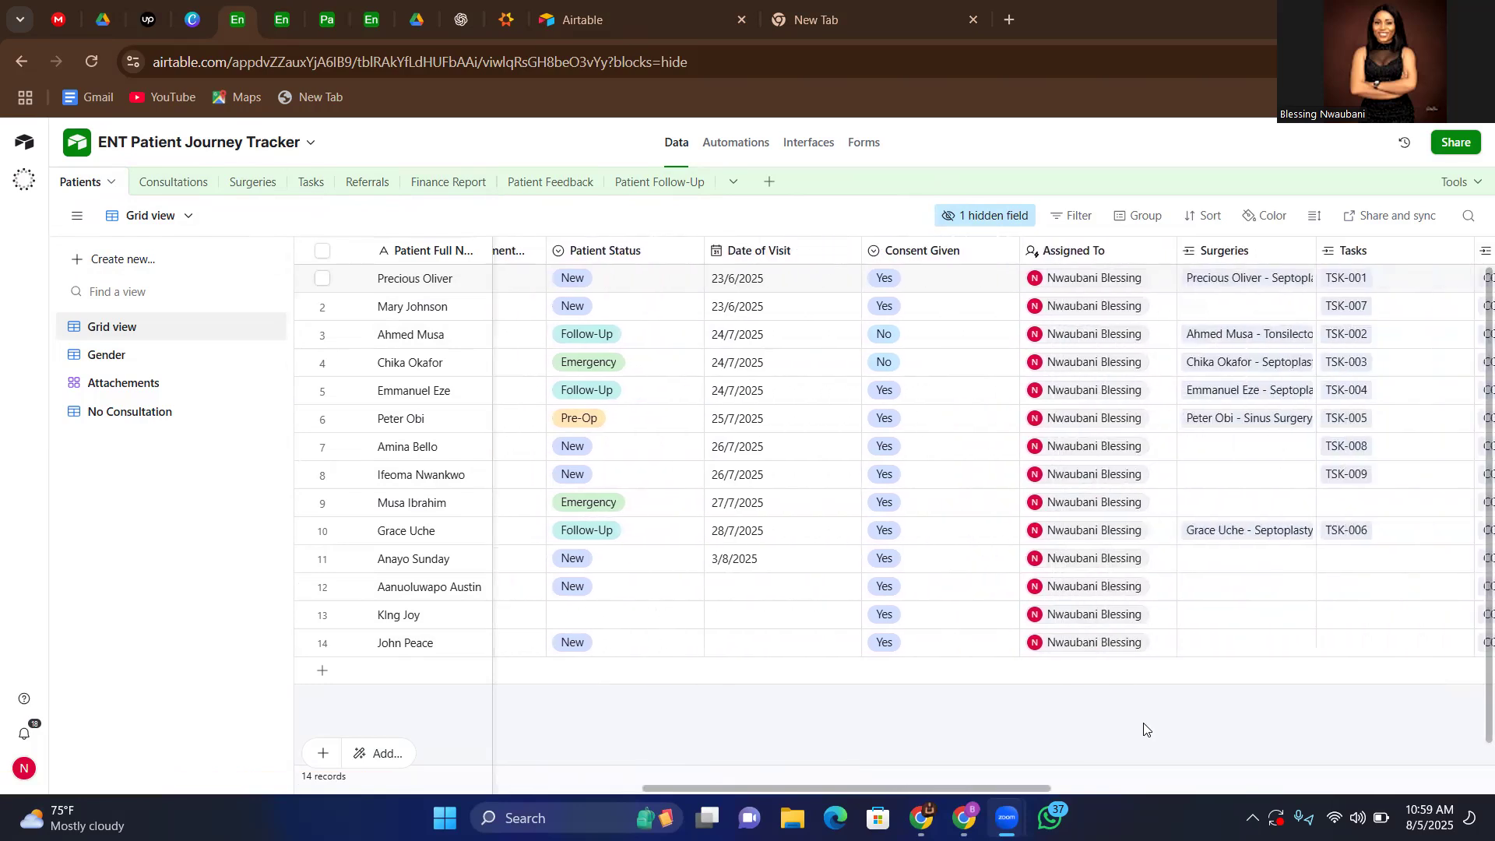
scroll(1145, 730, "right", 6)
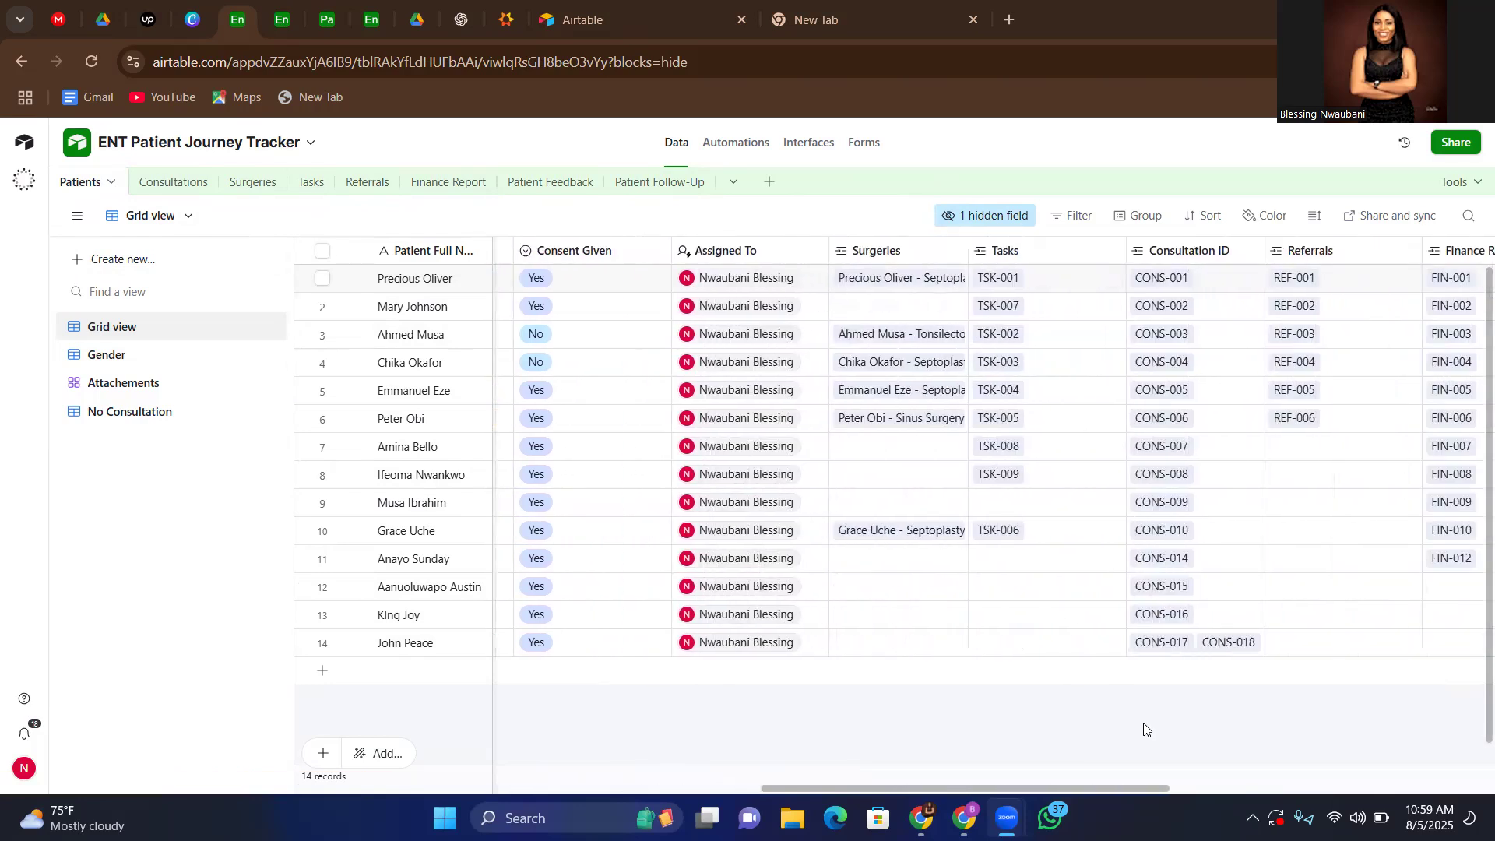
scroll(1144, 729, "right", 1)
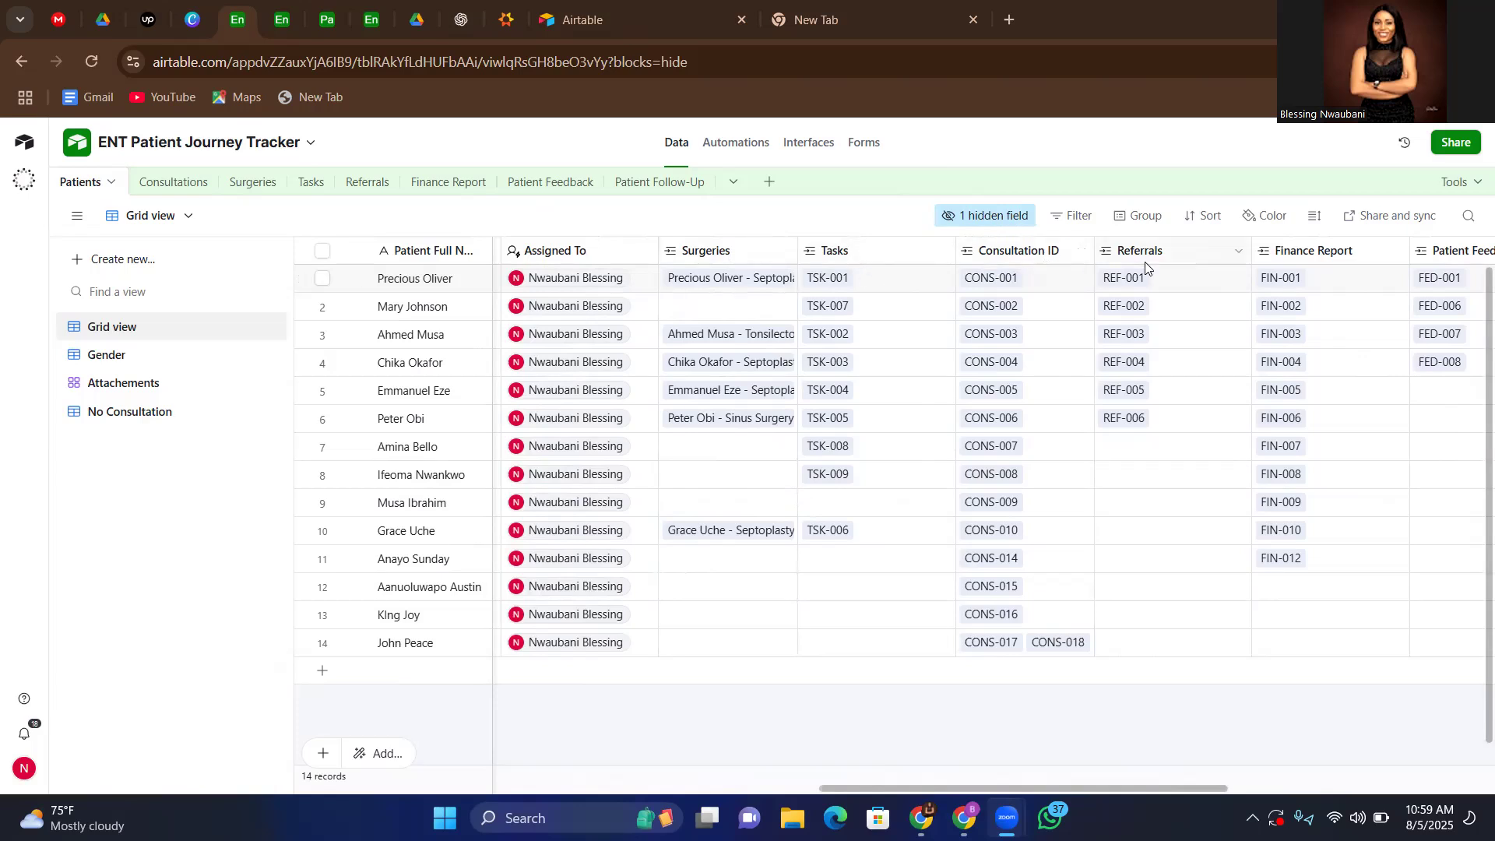
scroll(1187, 261, "right", 5)
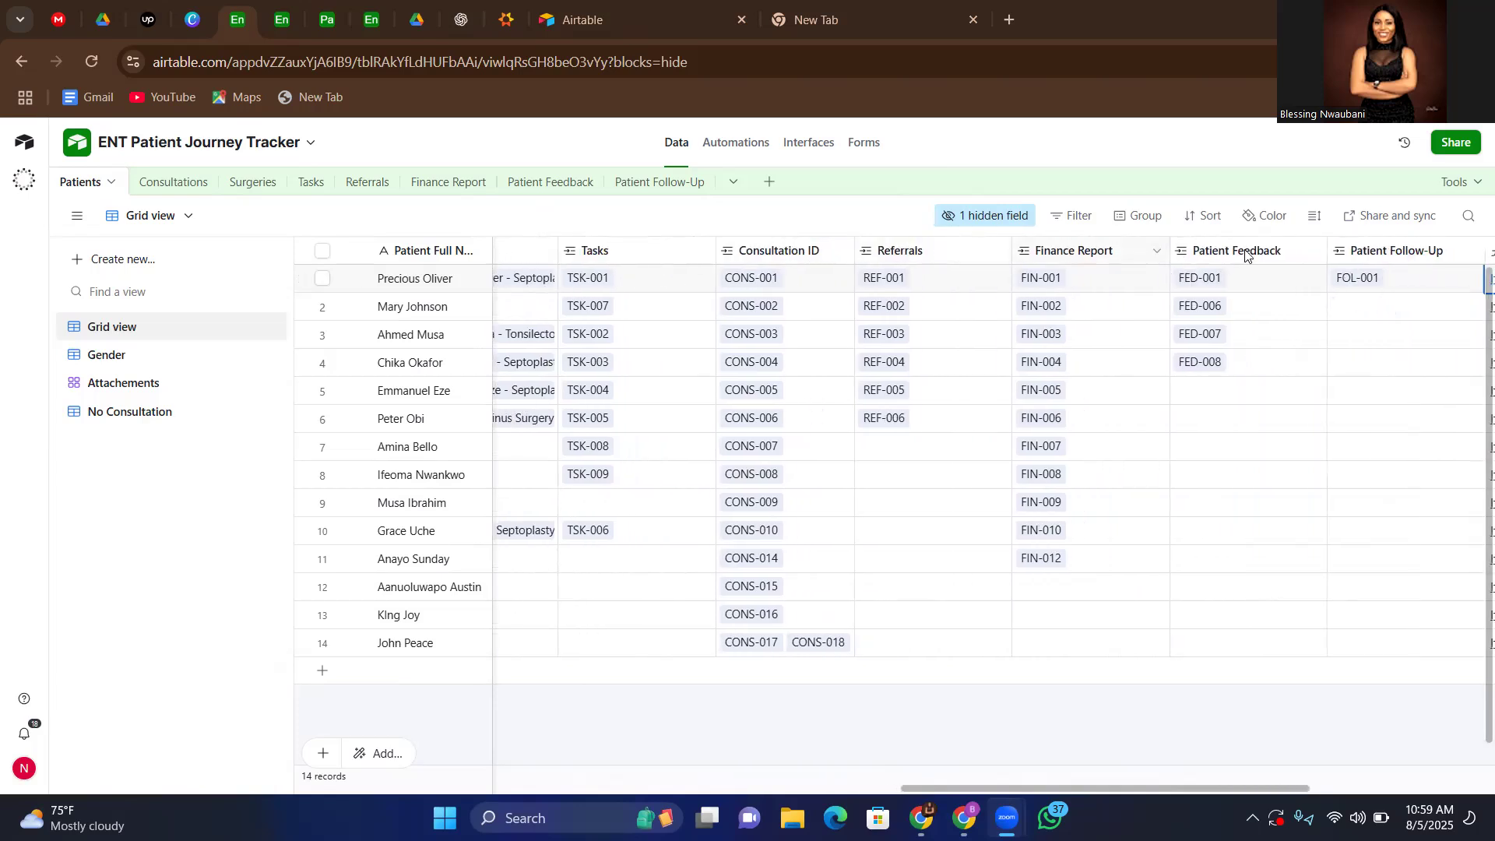
scroll(1292, 262, "right", 3)
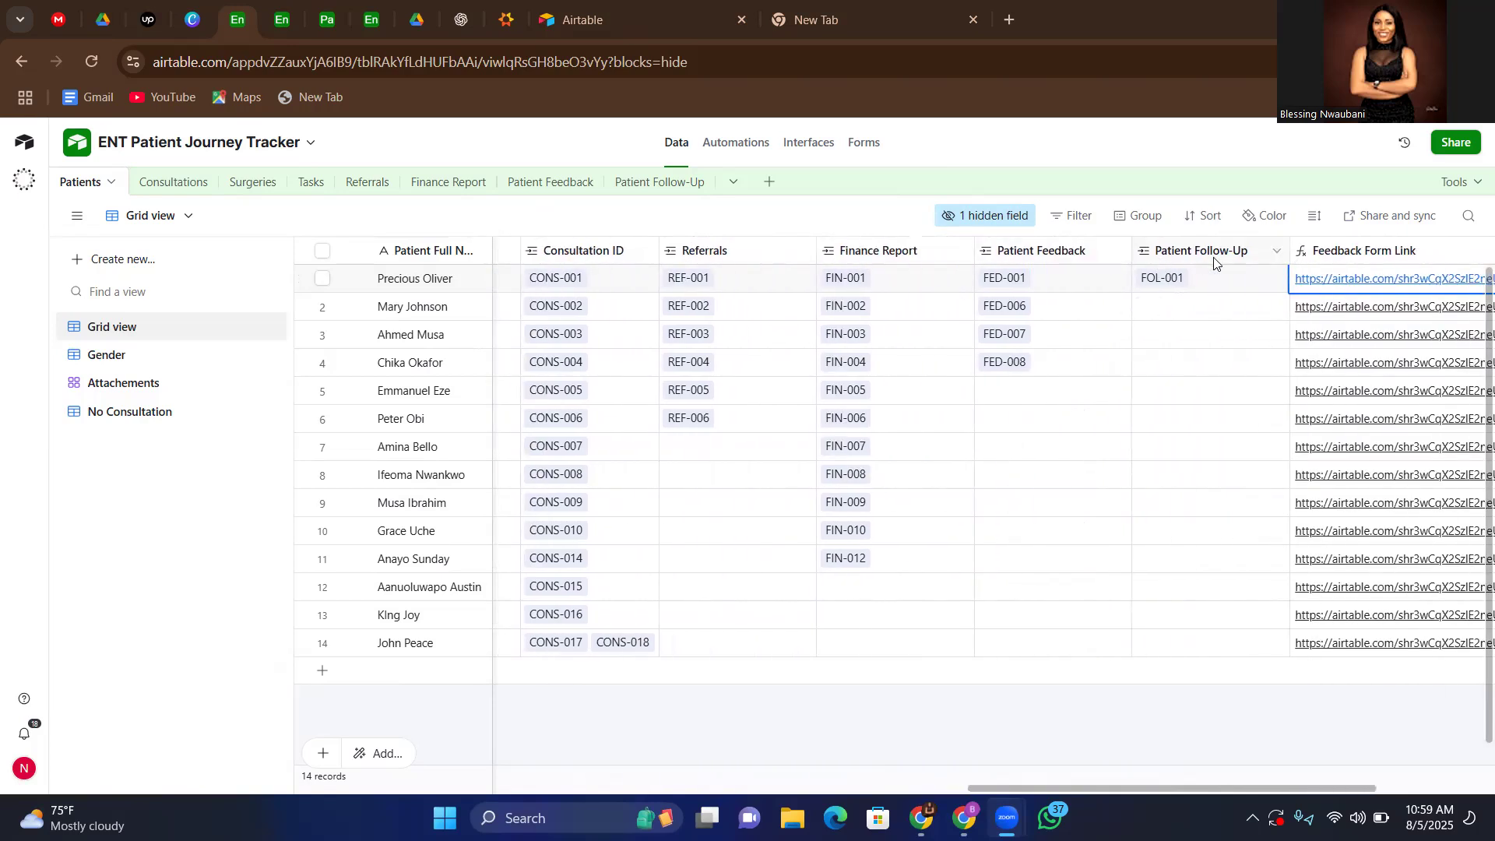
scroll(1215, 261, "right", 4)
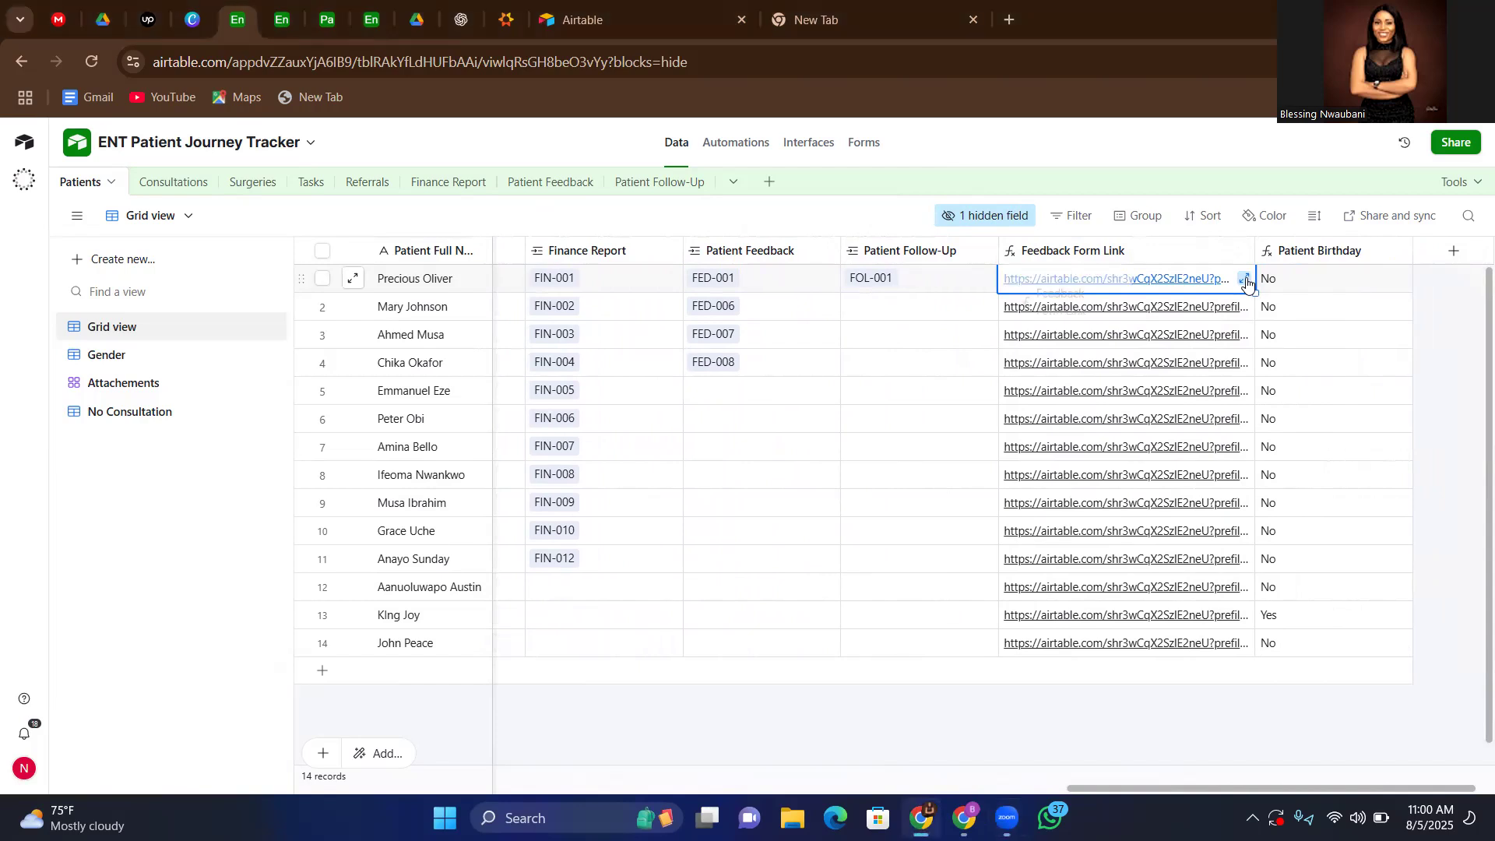
- View the full Feedback Form Link of the first patient record, then close the expanded cell
left_click(1245, 279)
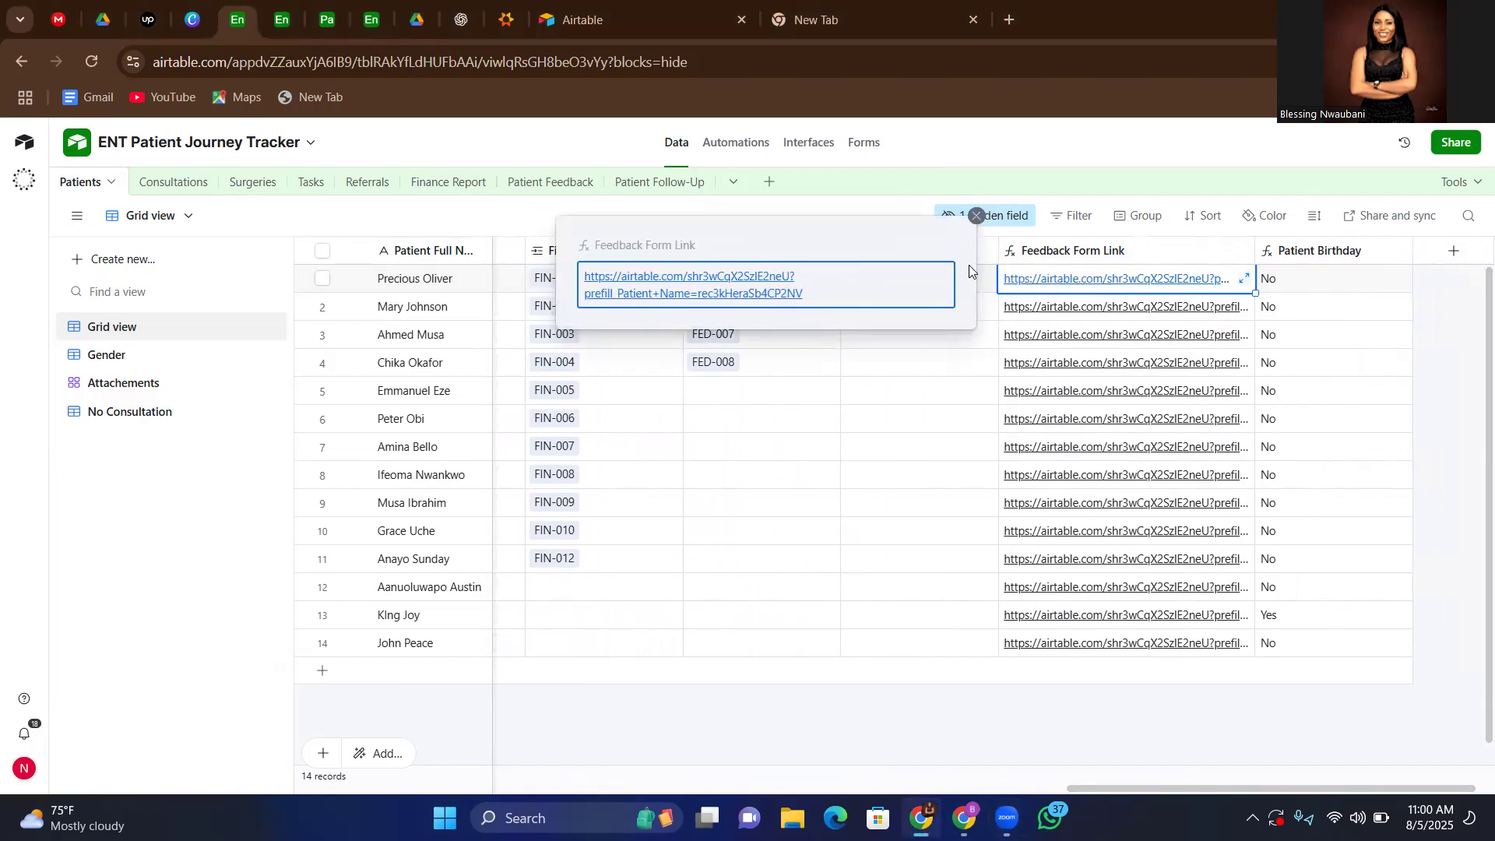
left_click(978, 219)
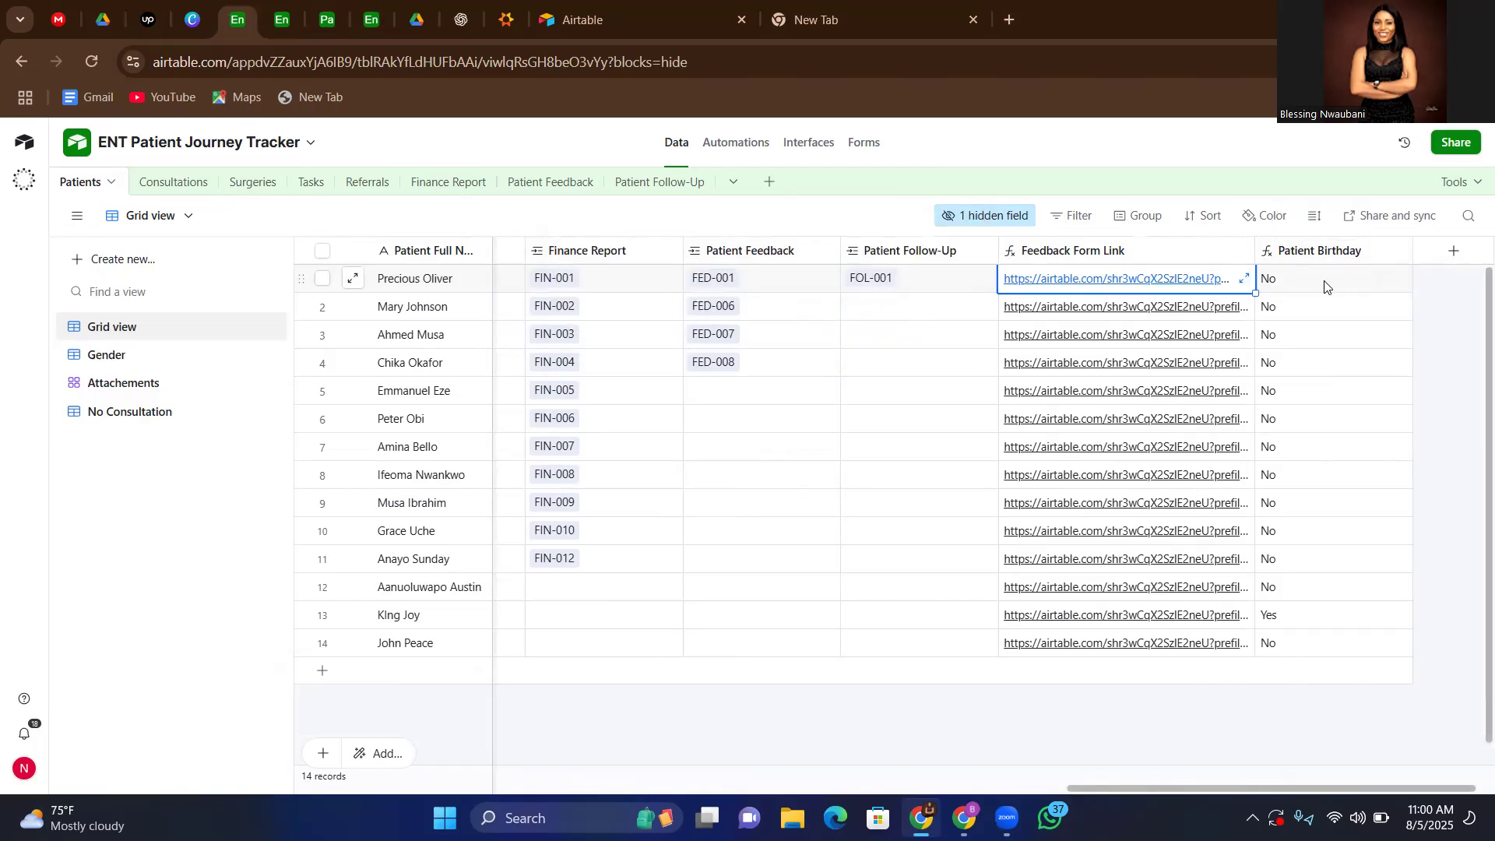
scroll(1349, 431, "down", 1)
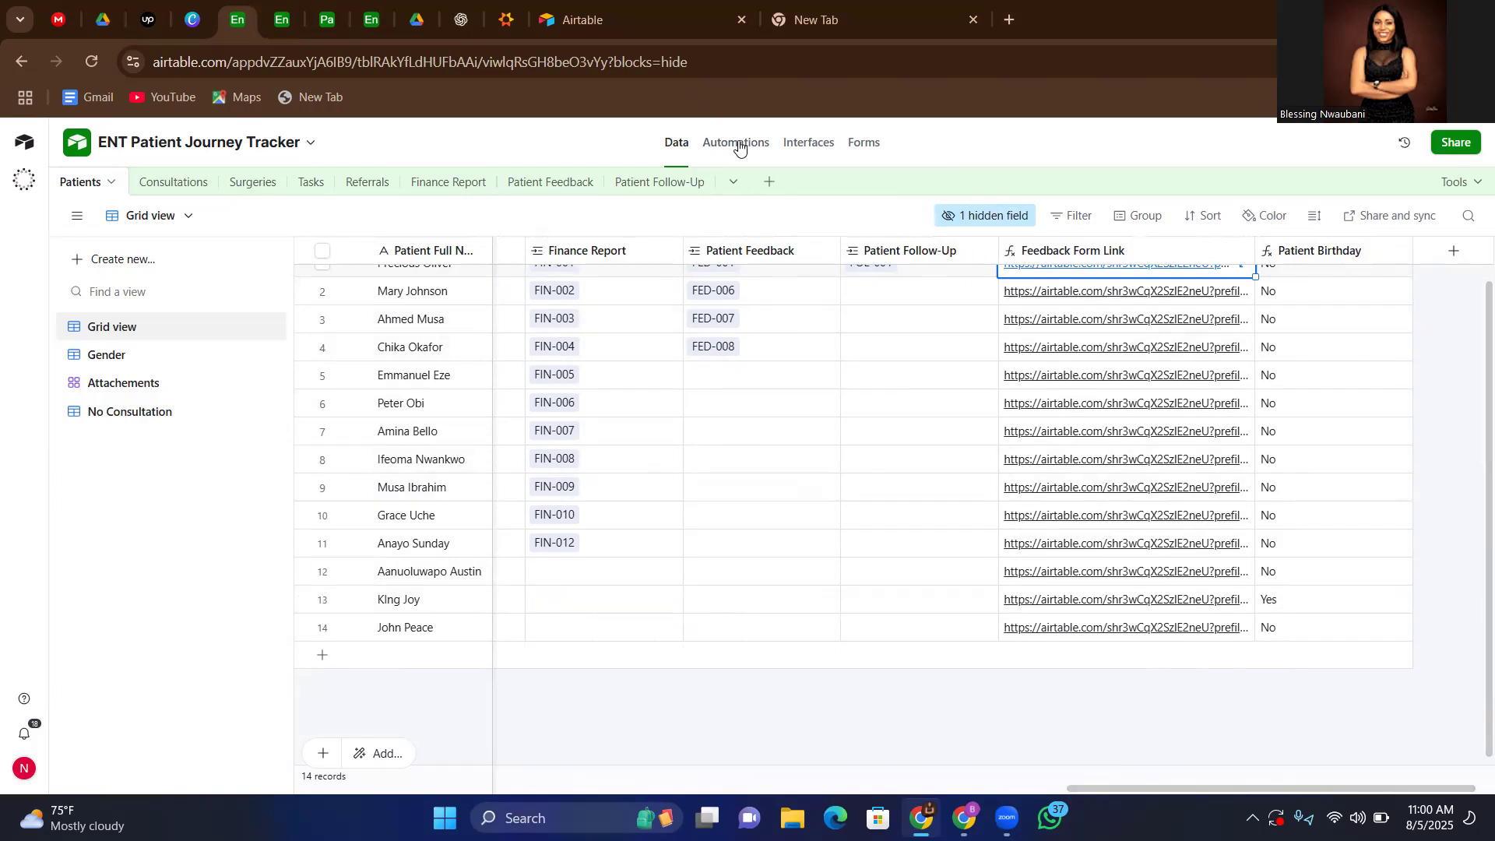
scroll(701, 494, "left", 10)
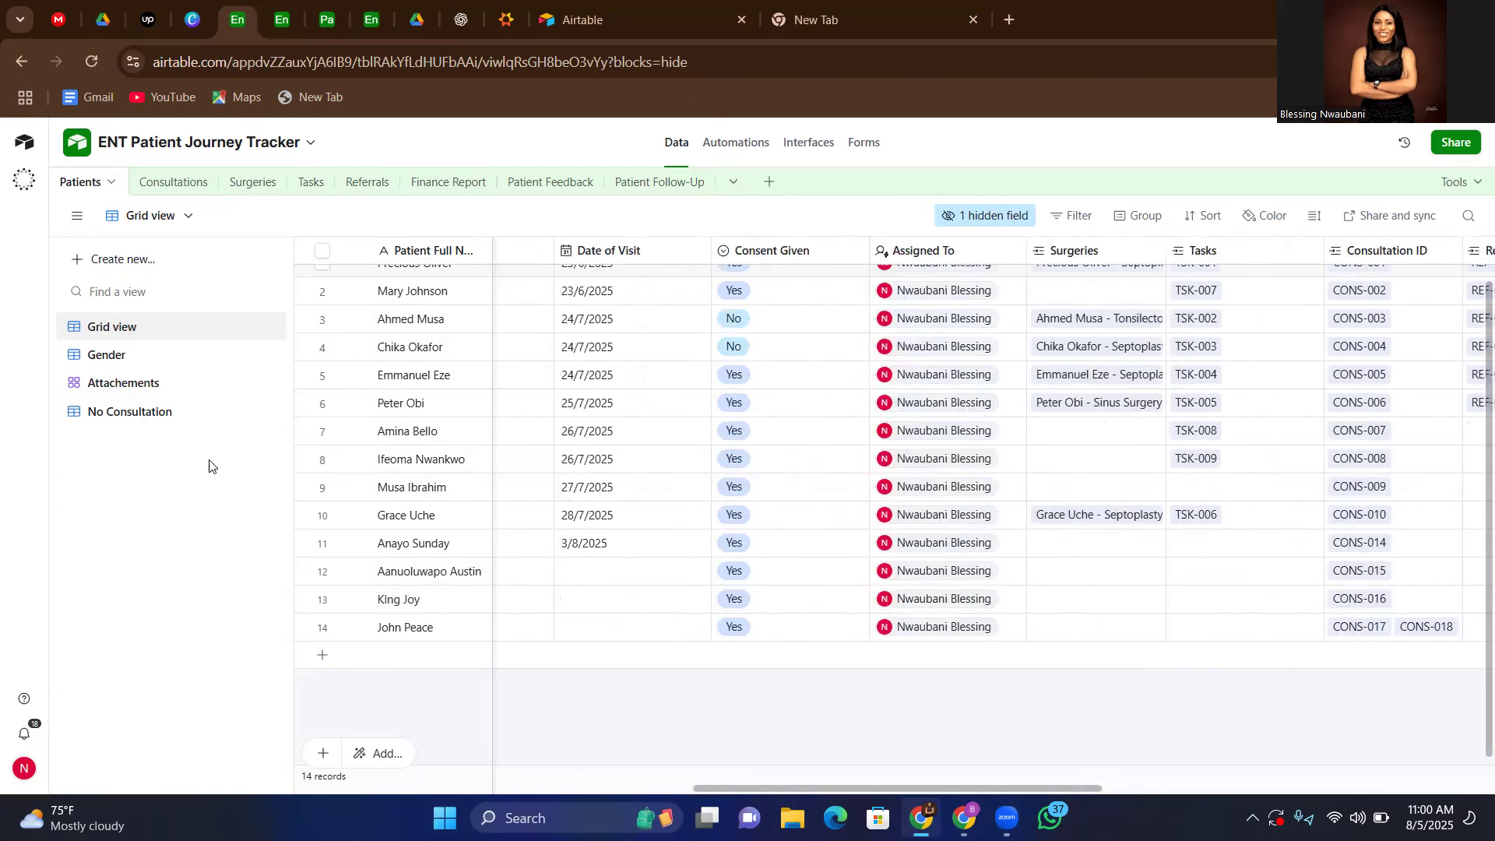
- Look through the patient records in the Gender view and the Attachements gallery view
left_click(114, 360)
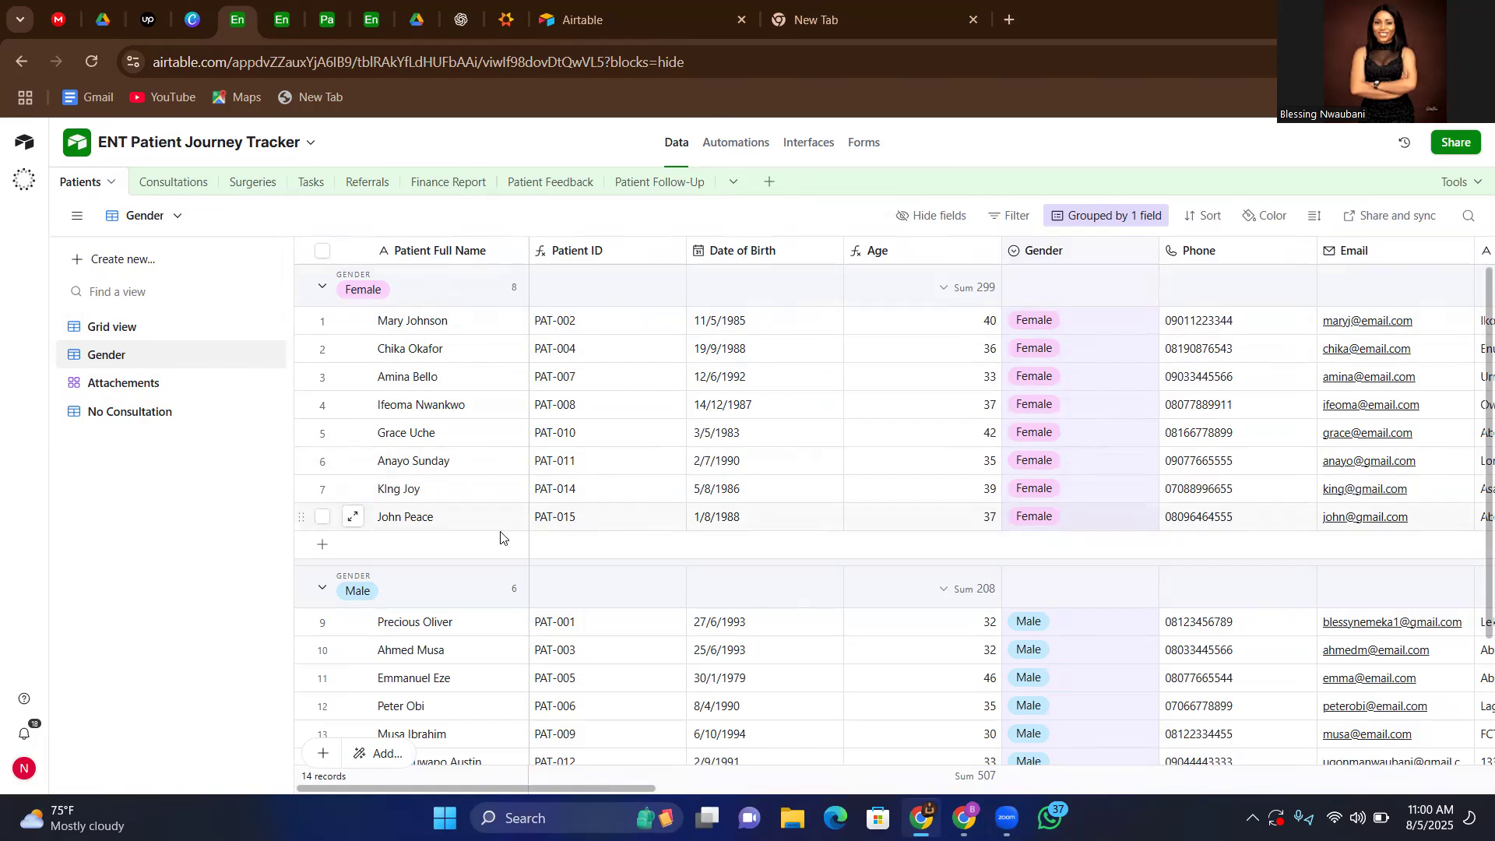
scroll(436, 514, "down", 1)
left_click(126, 384)
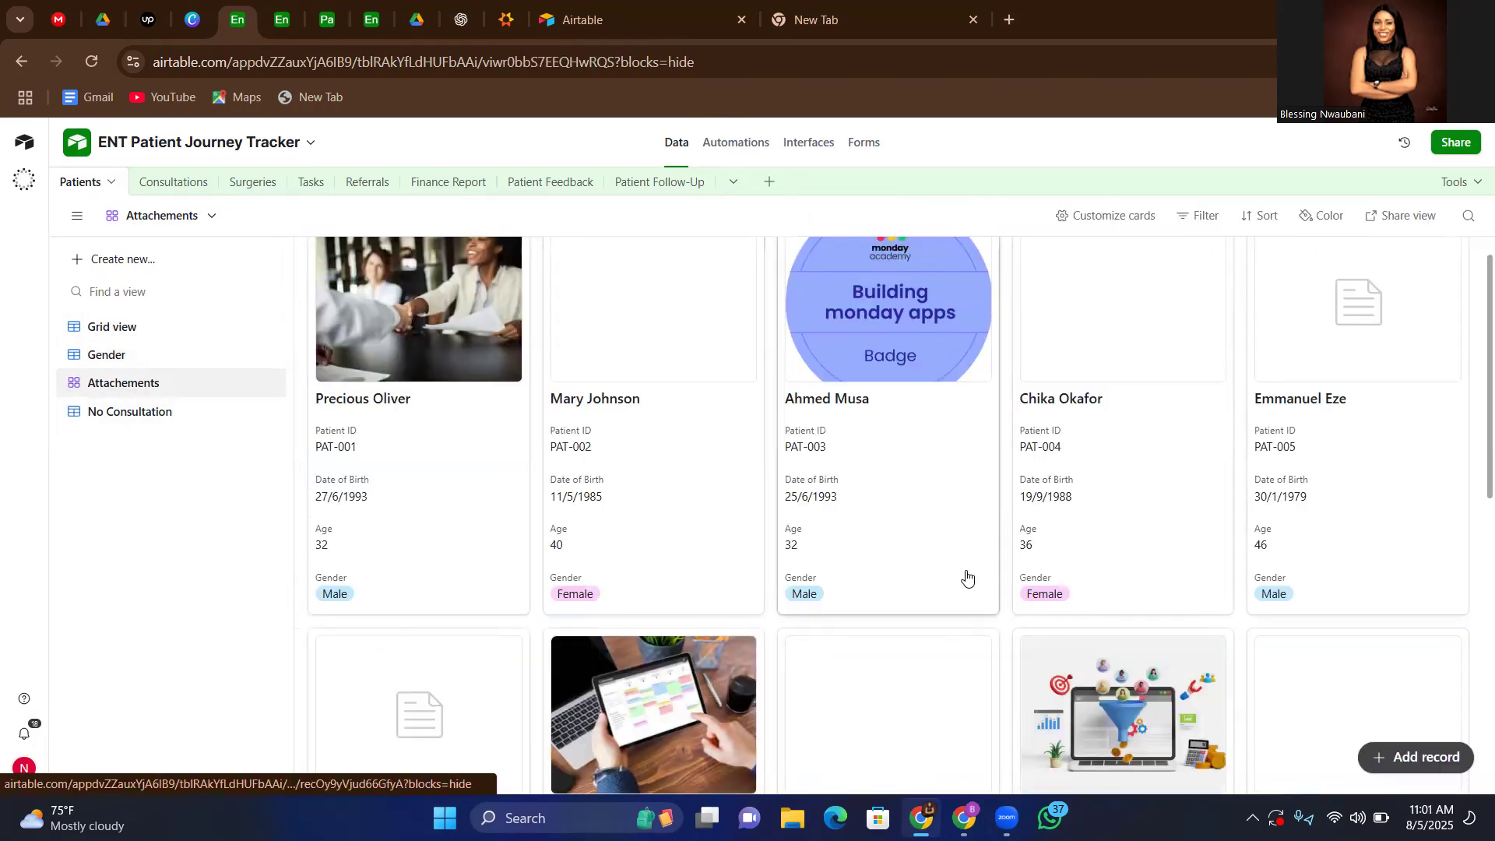
scroll(966, 576, "down", 2)
scroll(965, 573, "up", 2)
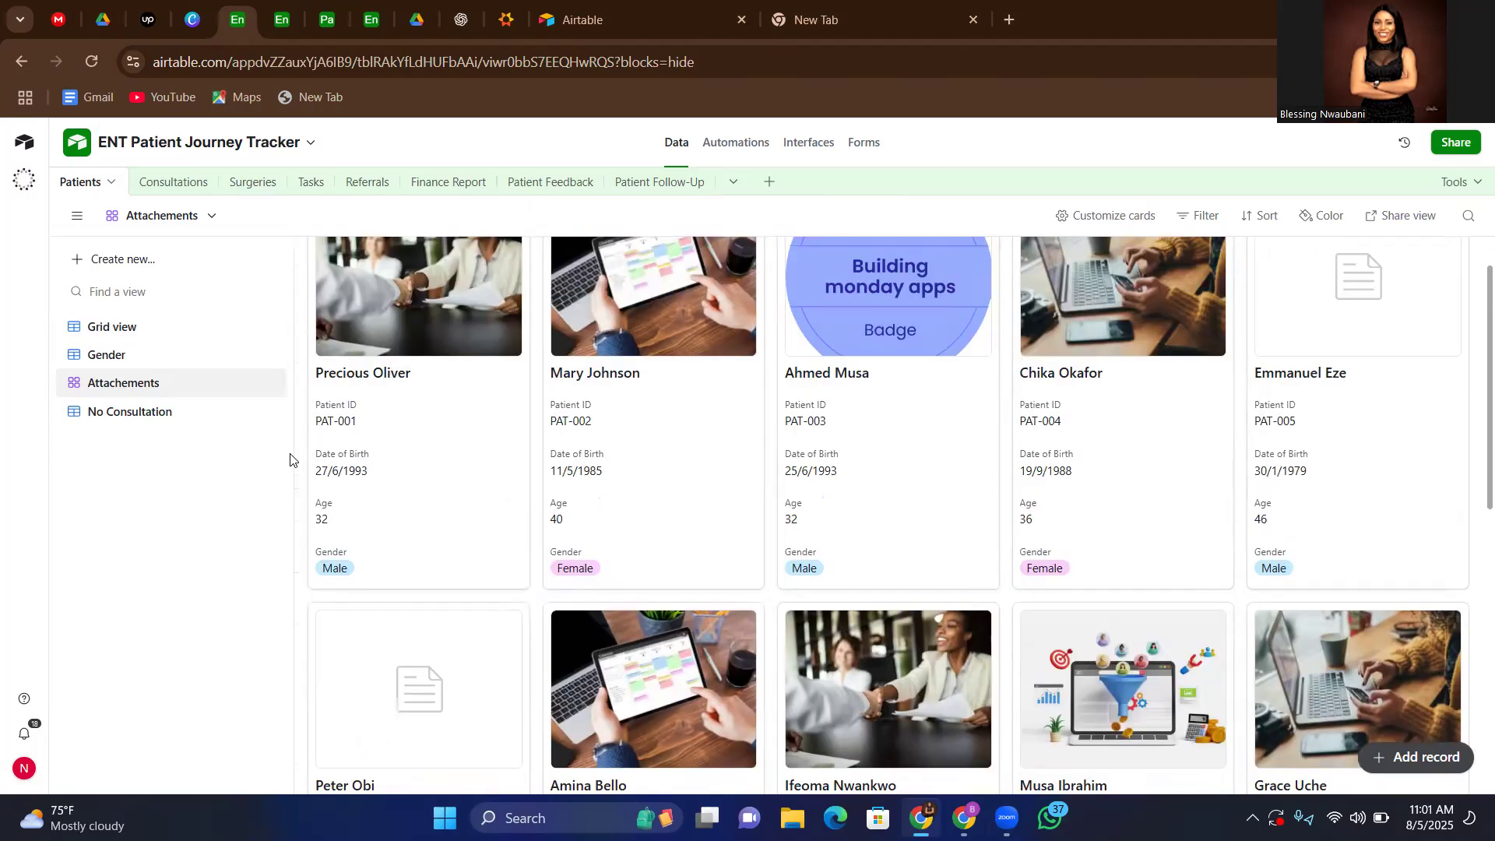
- Open the Patients table's No Consultation view and check its fields
left_click(130, 412)
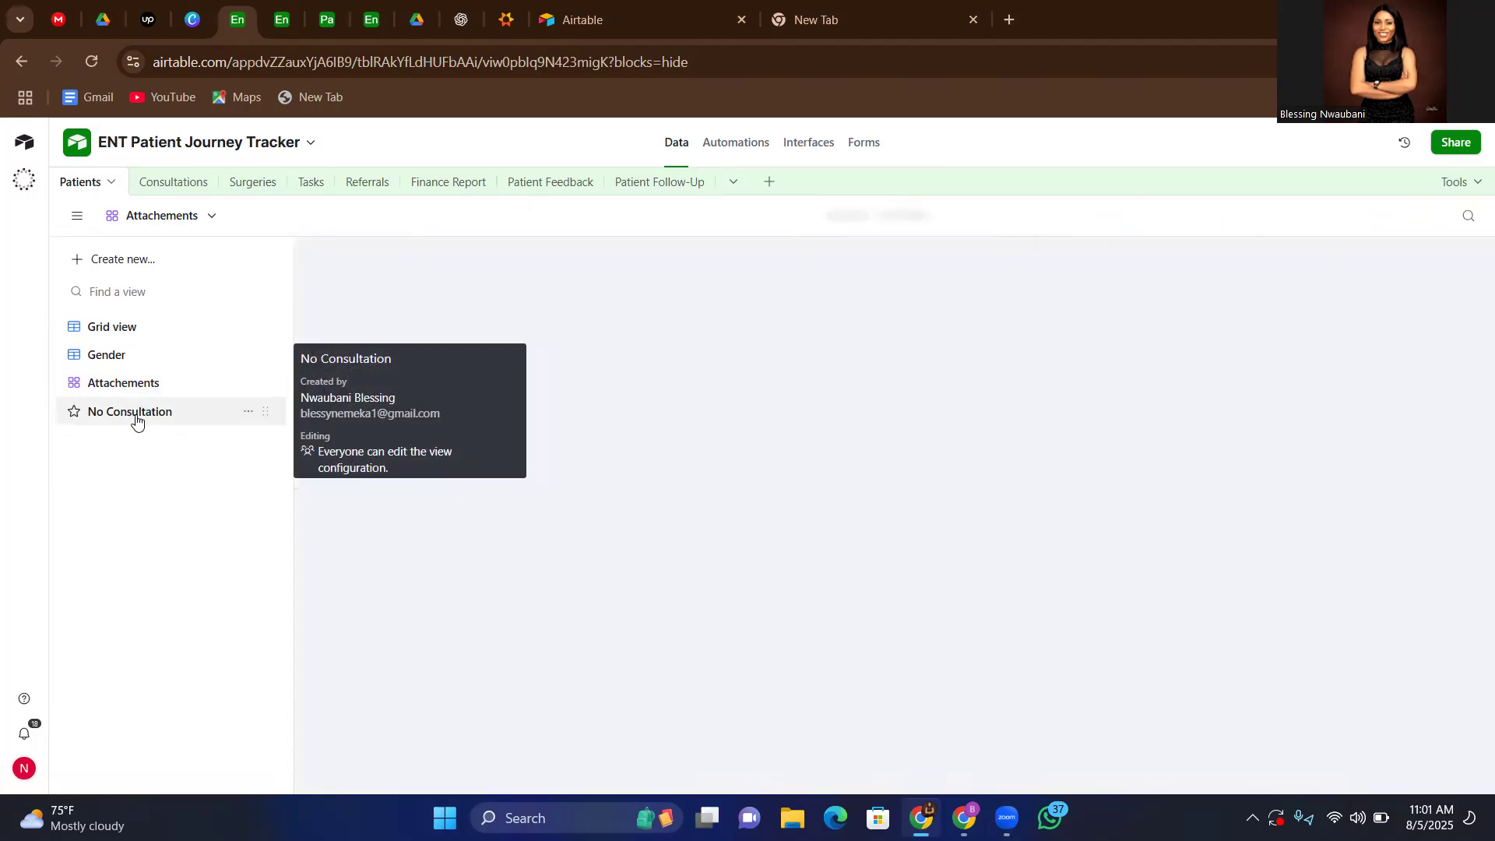
scroll(657, 497, "right", 6)
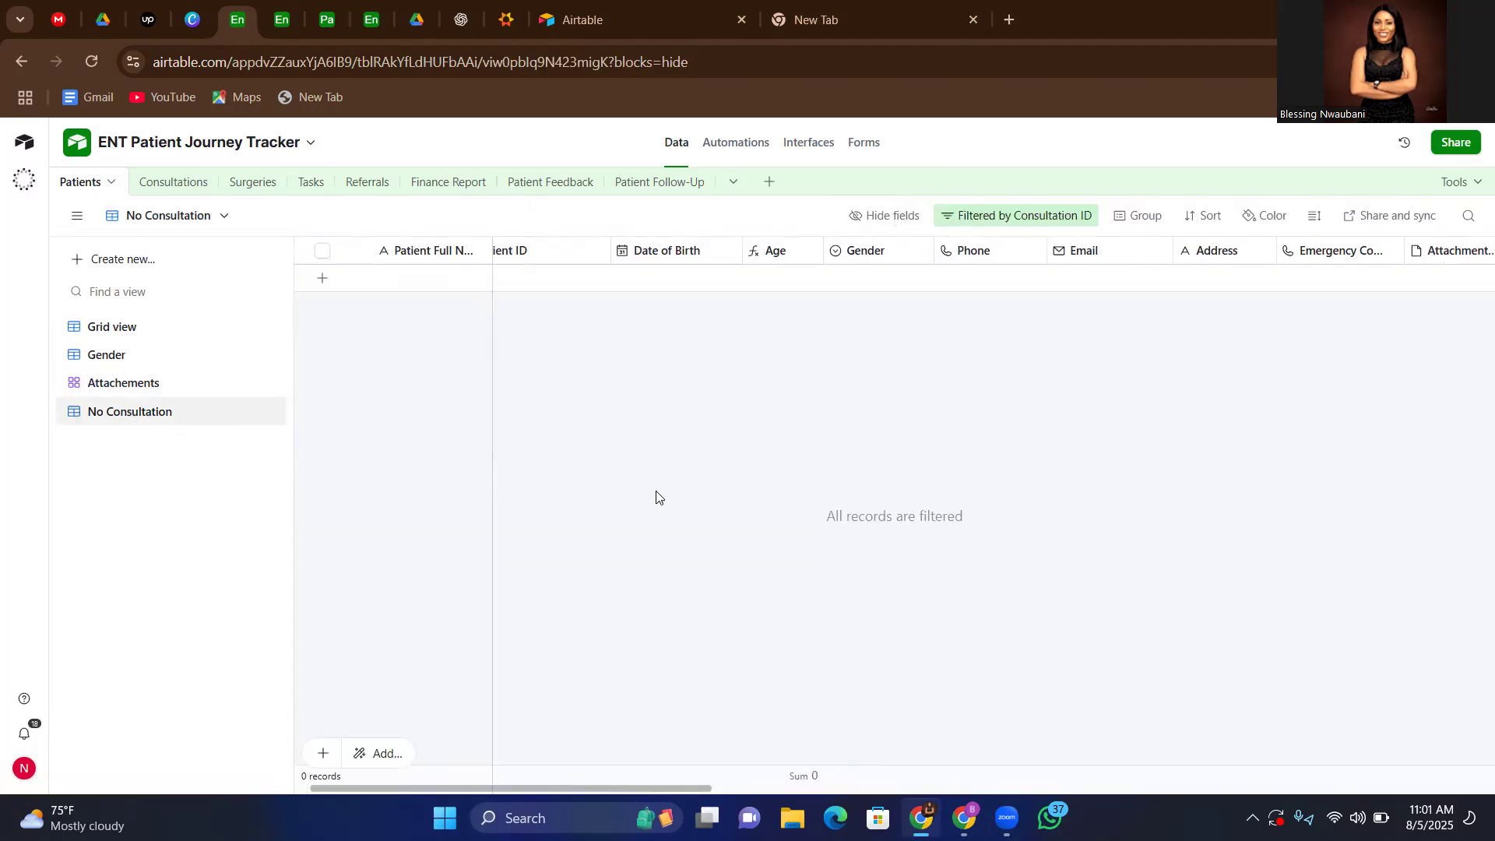
scroll(656, 497, "left", 6)
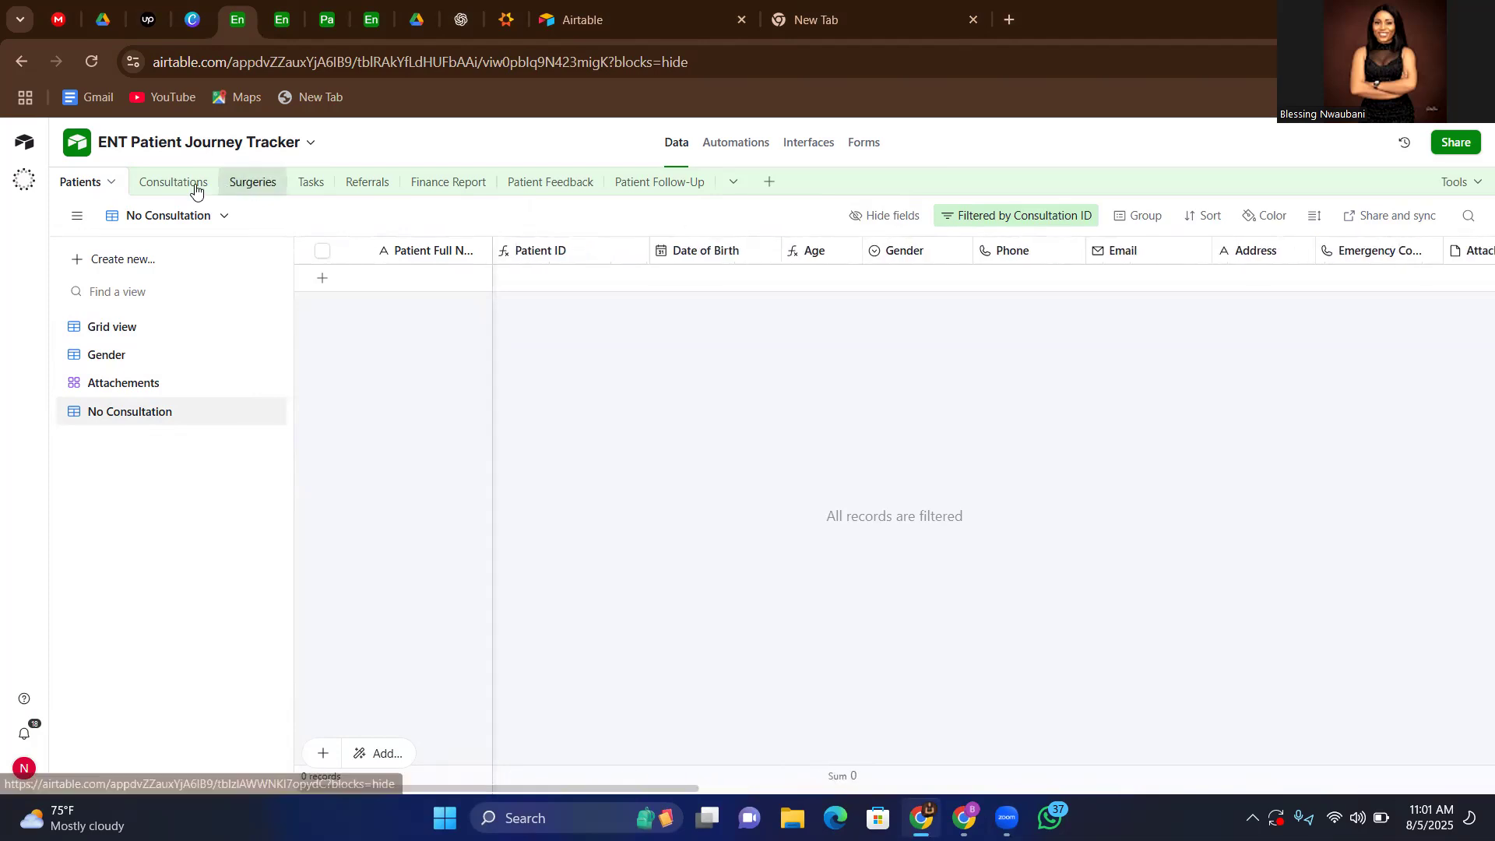
- Open the Consultations table and examine its grid view fields from Patient through to Finance Report
left_click(172, 183)
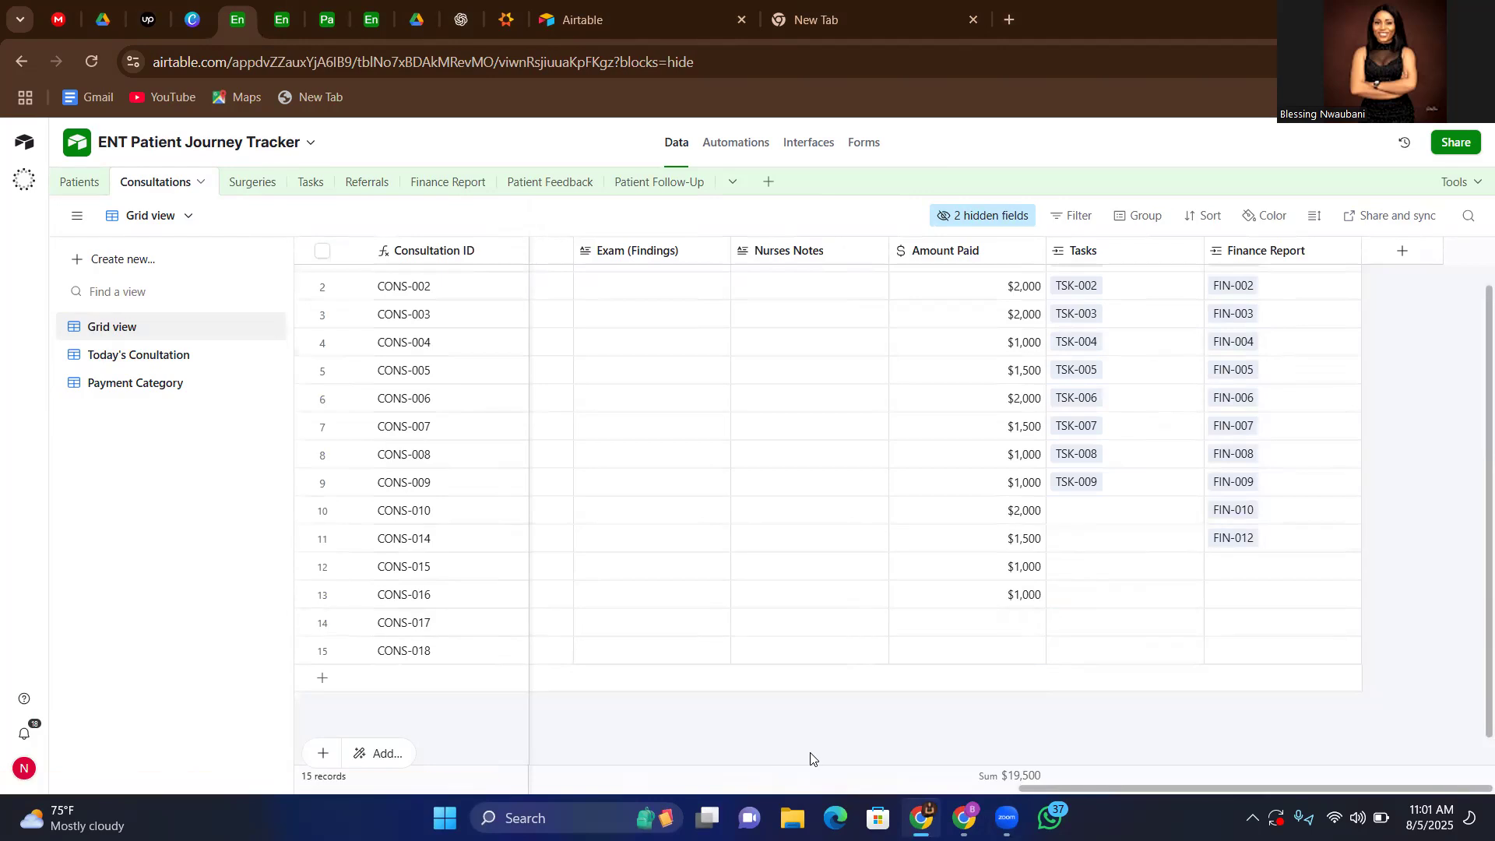
scroll(810, 760, "left", 15)
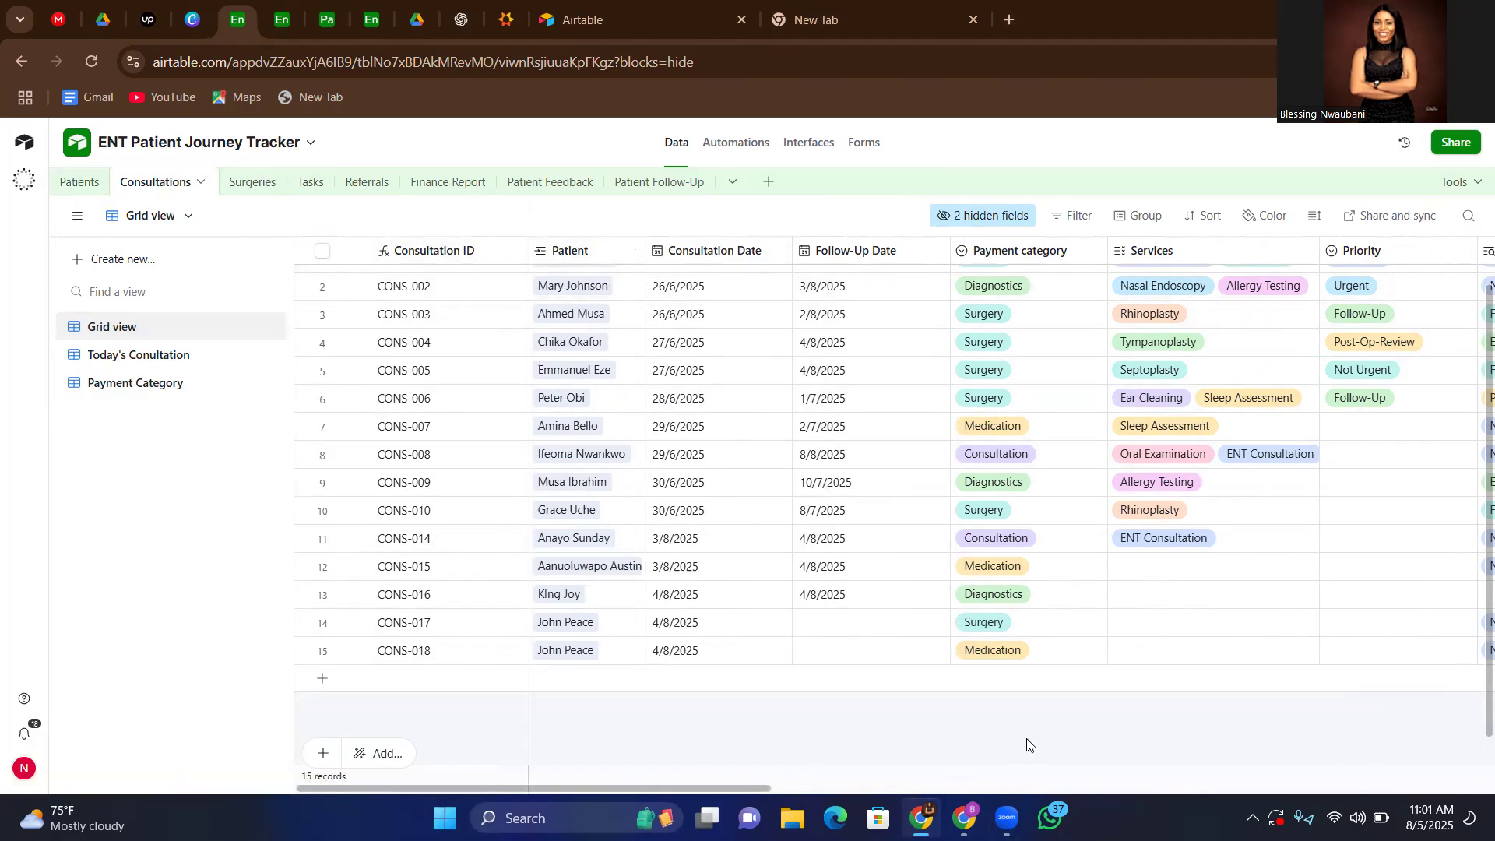
scroll(1034, 744, "right", 6)
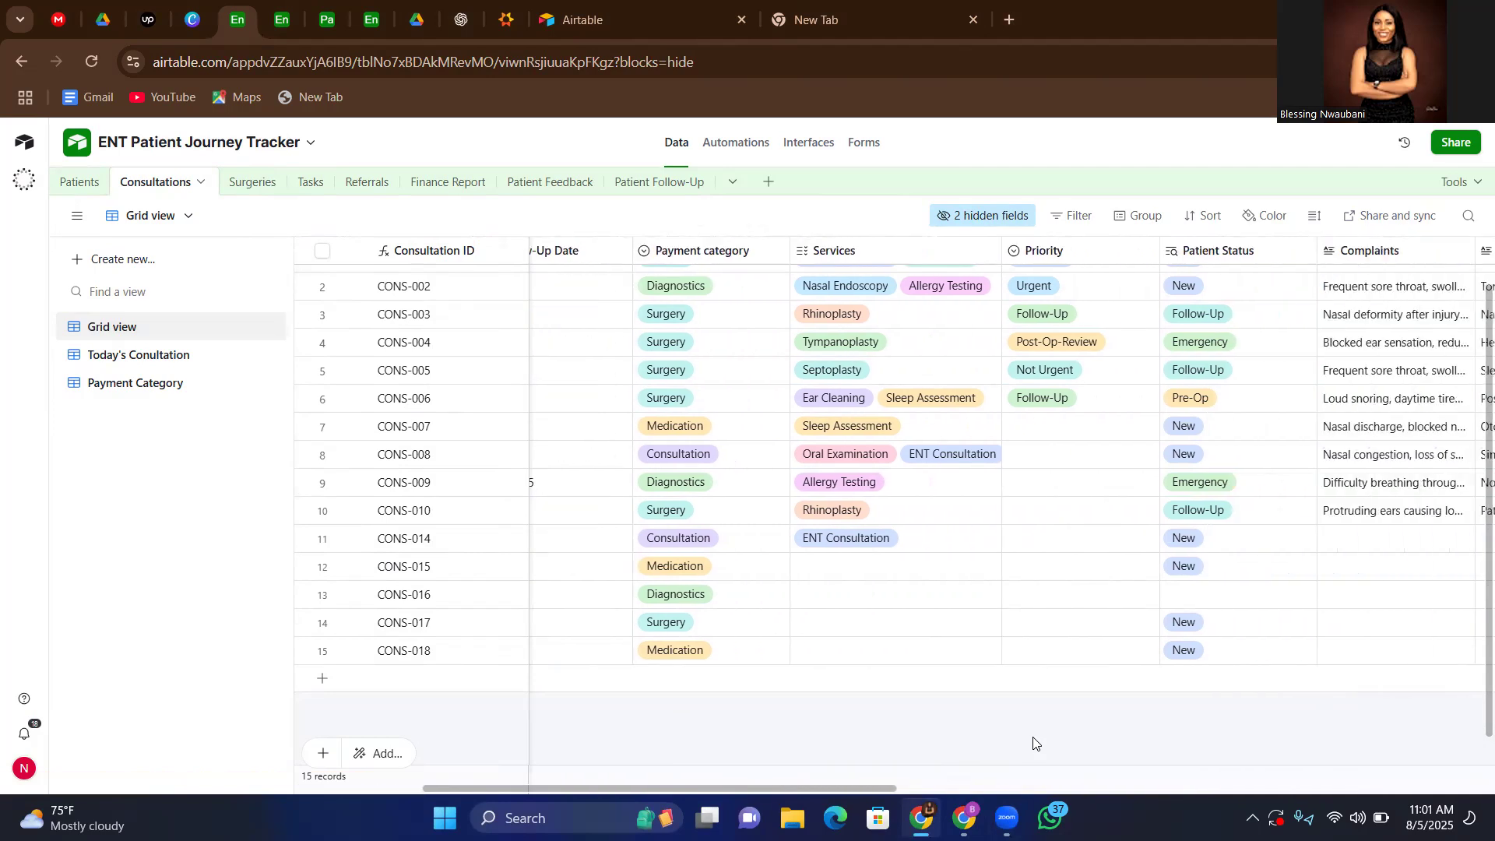
scroll(1034, 743, "right", 5)
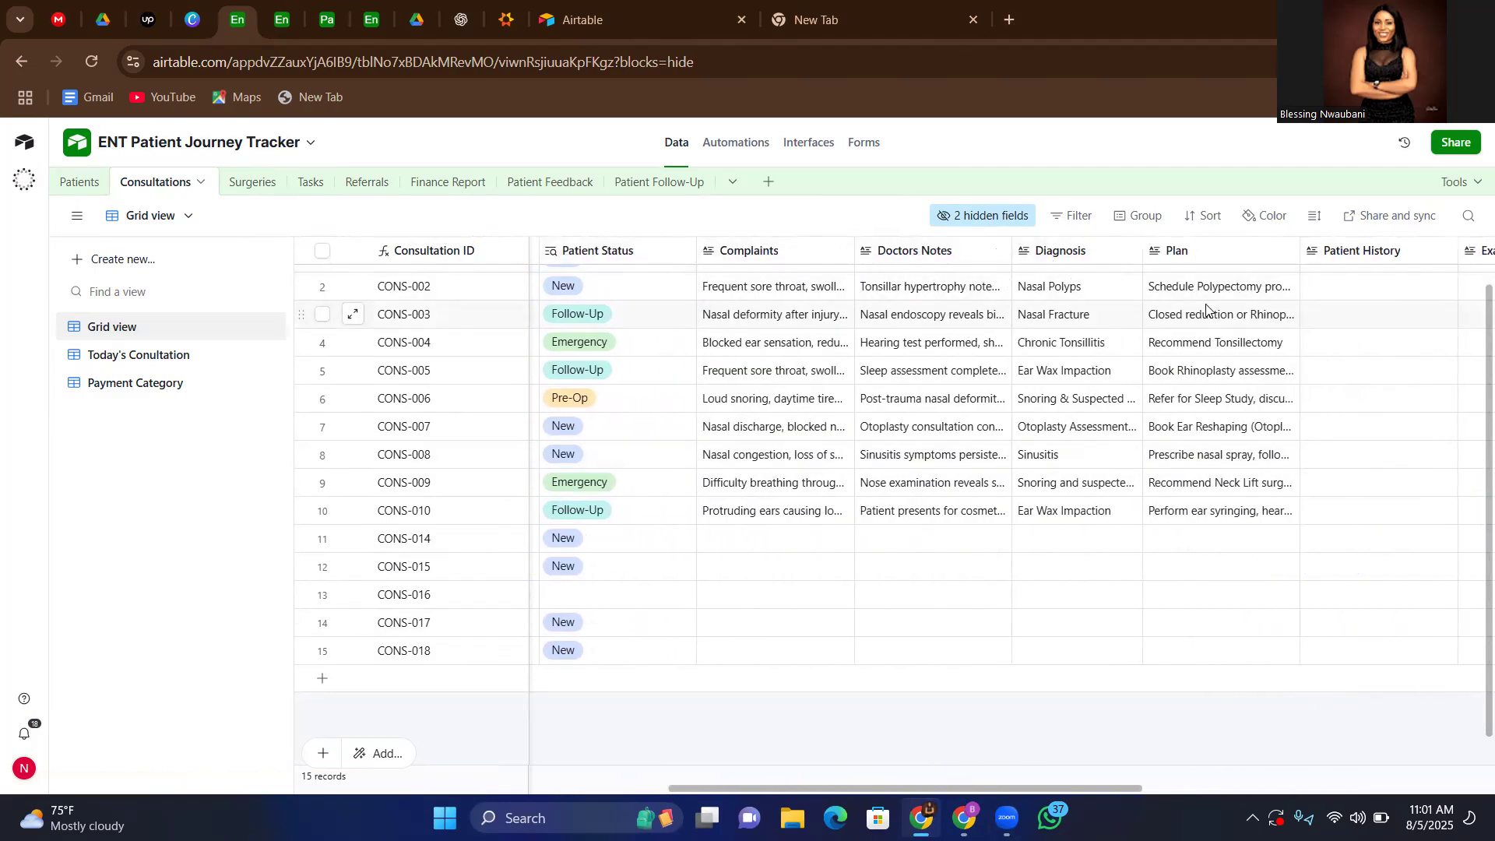
scroll(1206, 307, "right", 7)
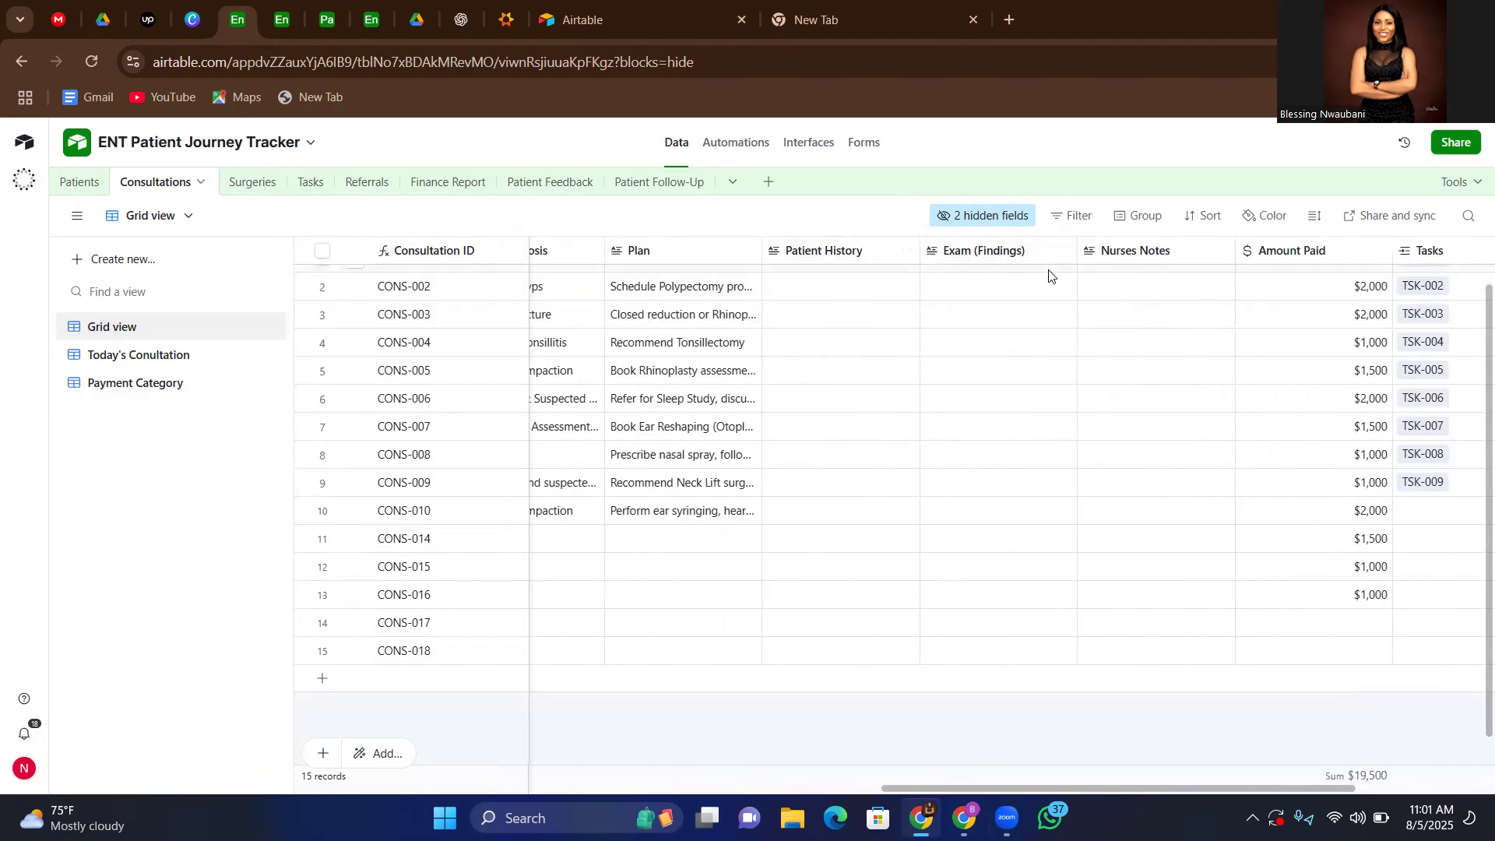
scroll(1266, 352, "right", 3)
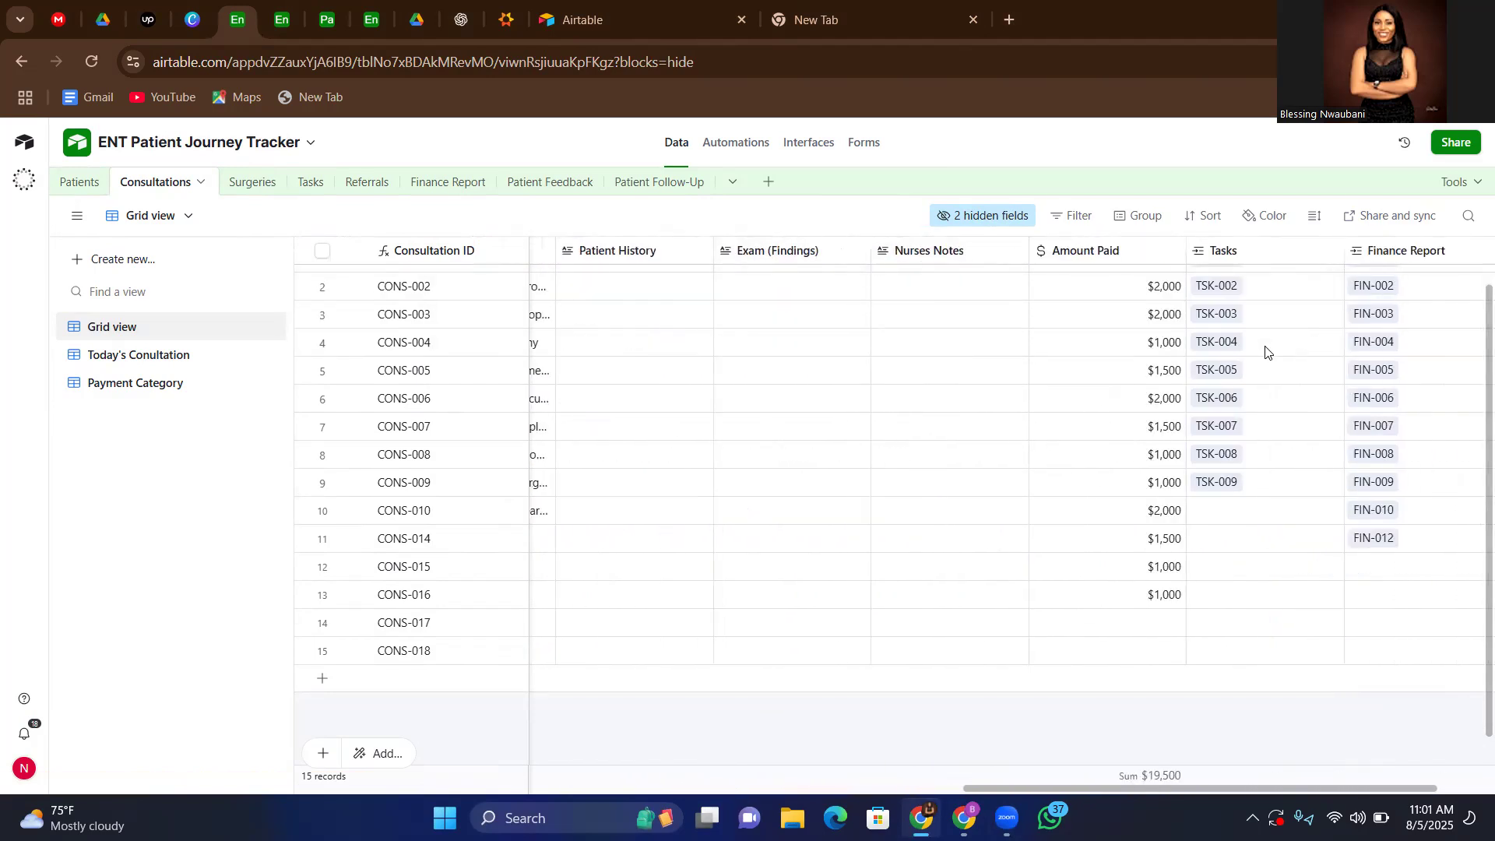
scroll(1268, 353, "right", 1)
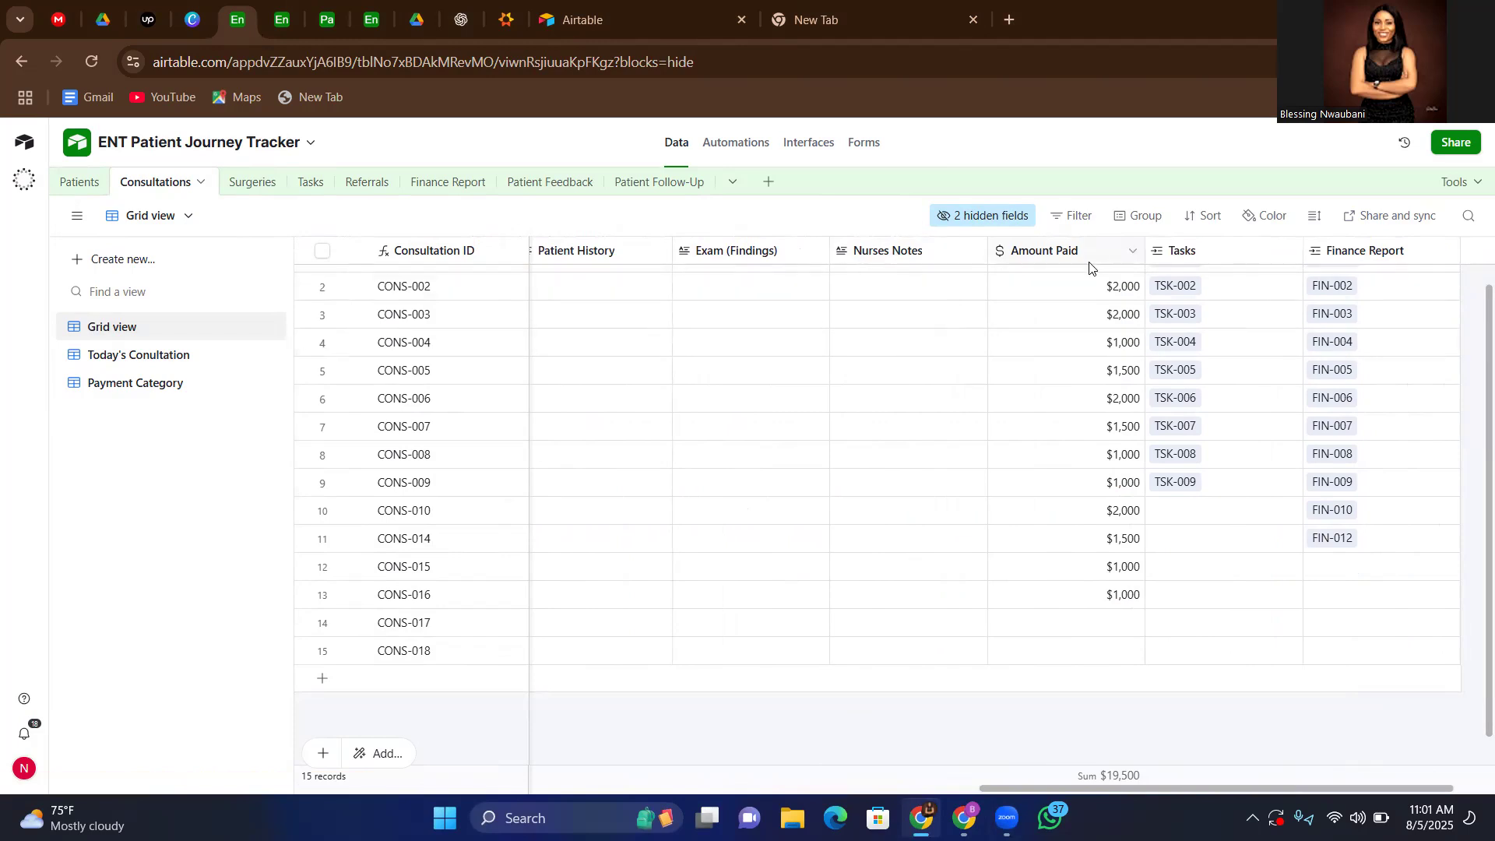
scroll(1081, 355, "right", 1)
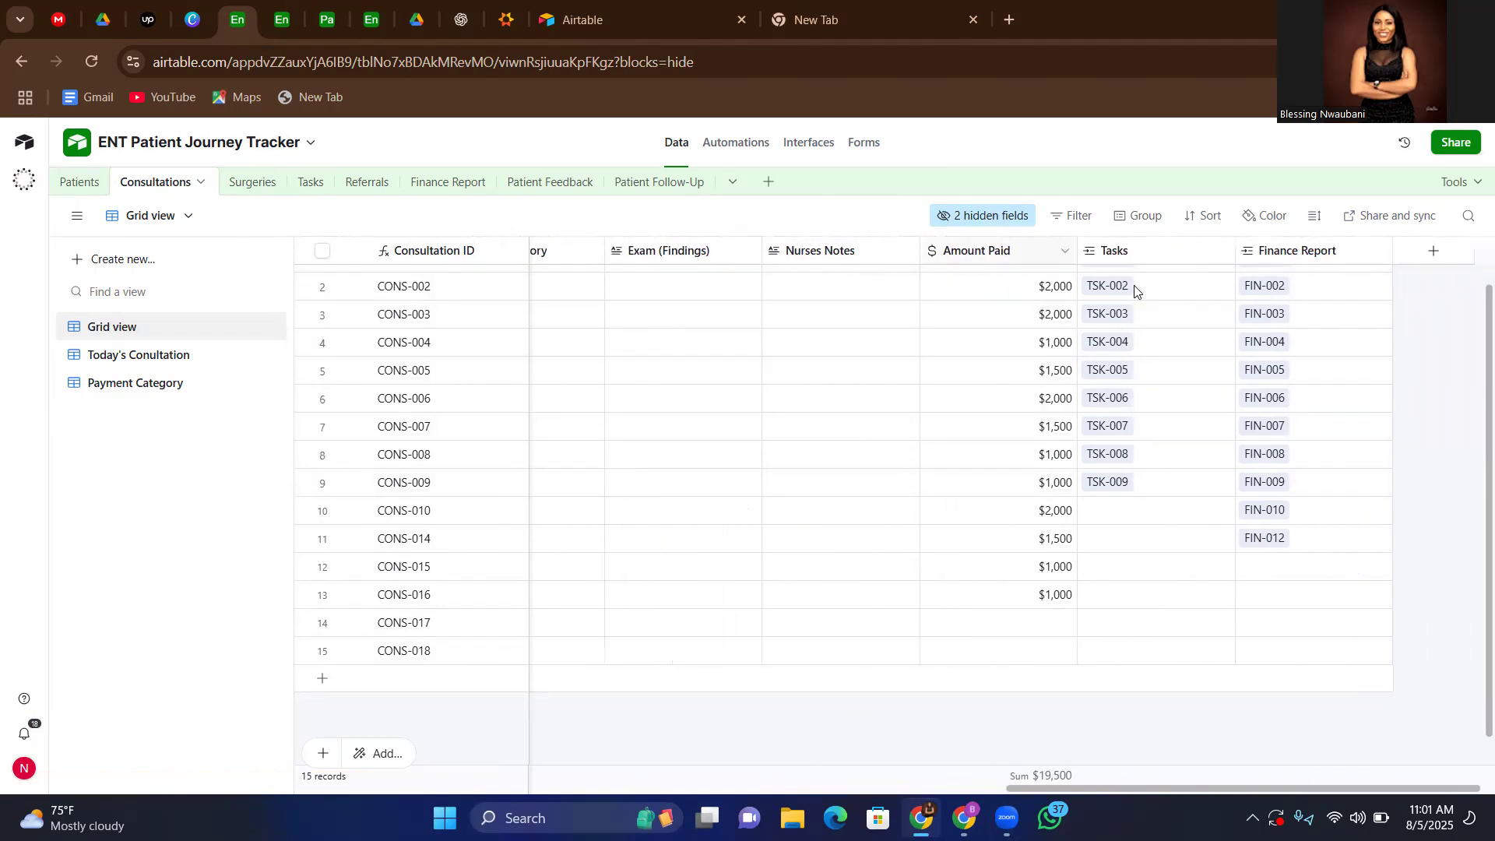
scroll(1172, 254, "right", 1)
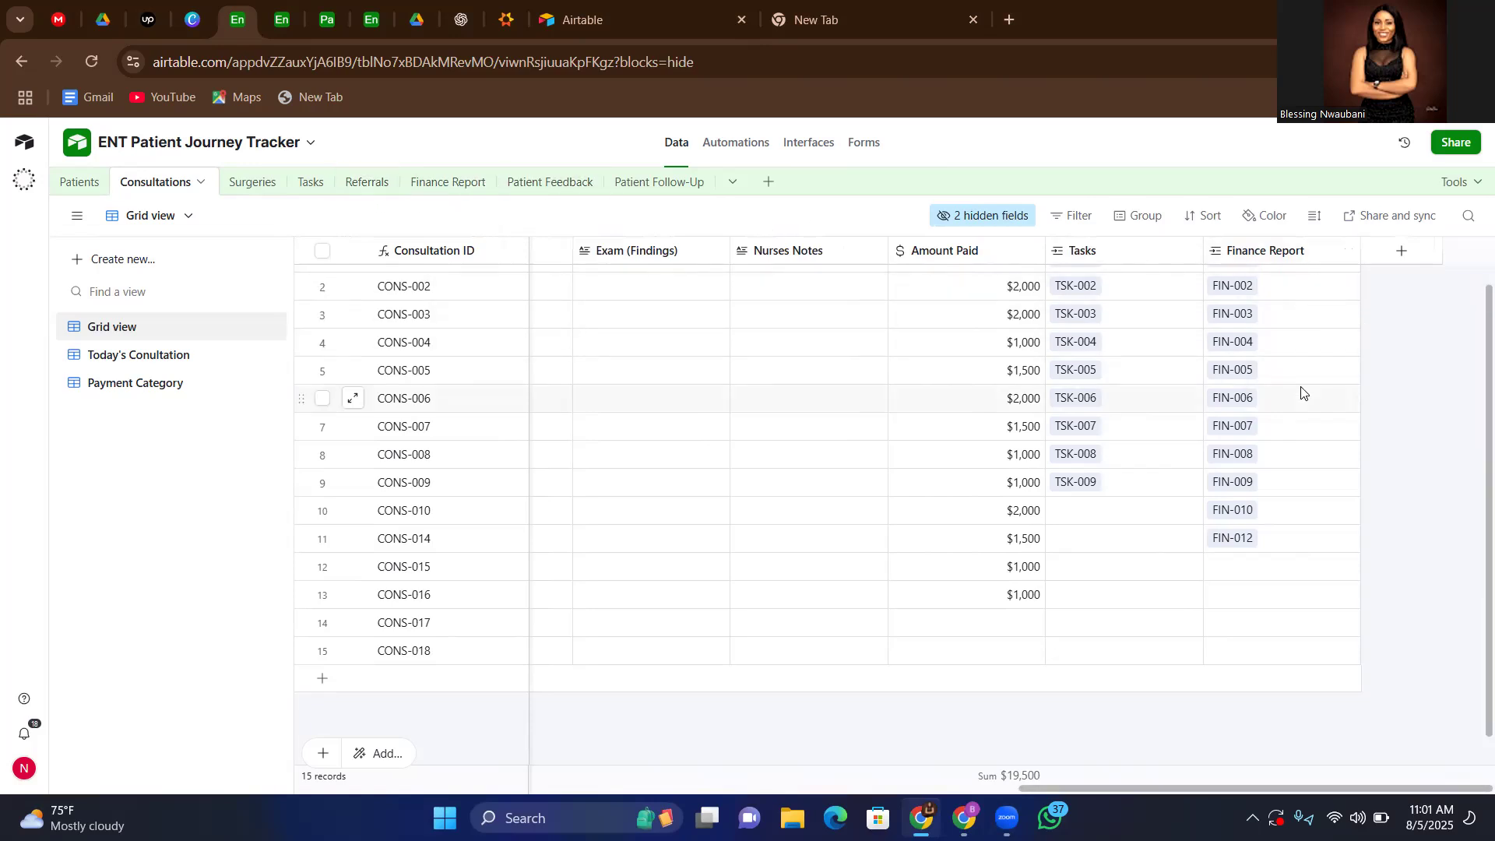
scroll(1302, 392, "left", 10)
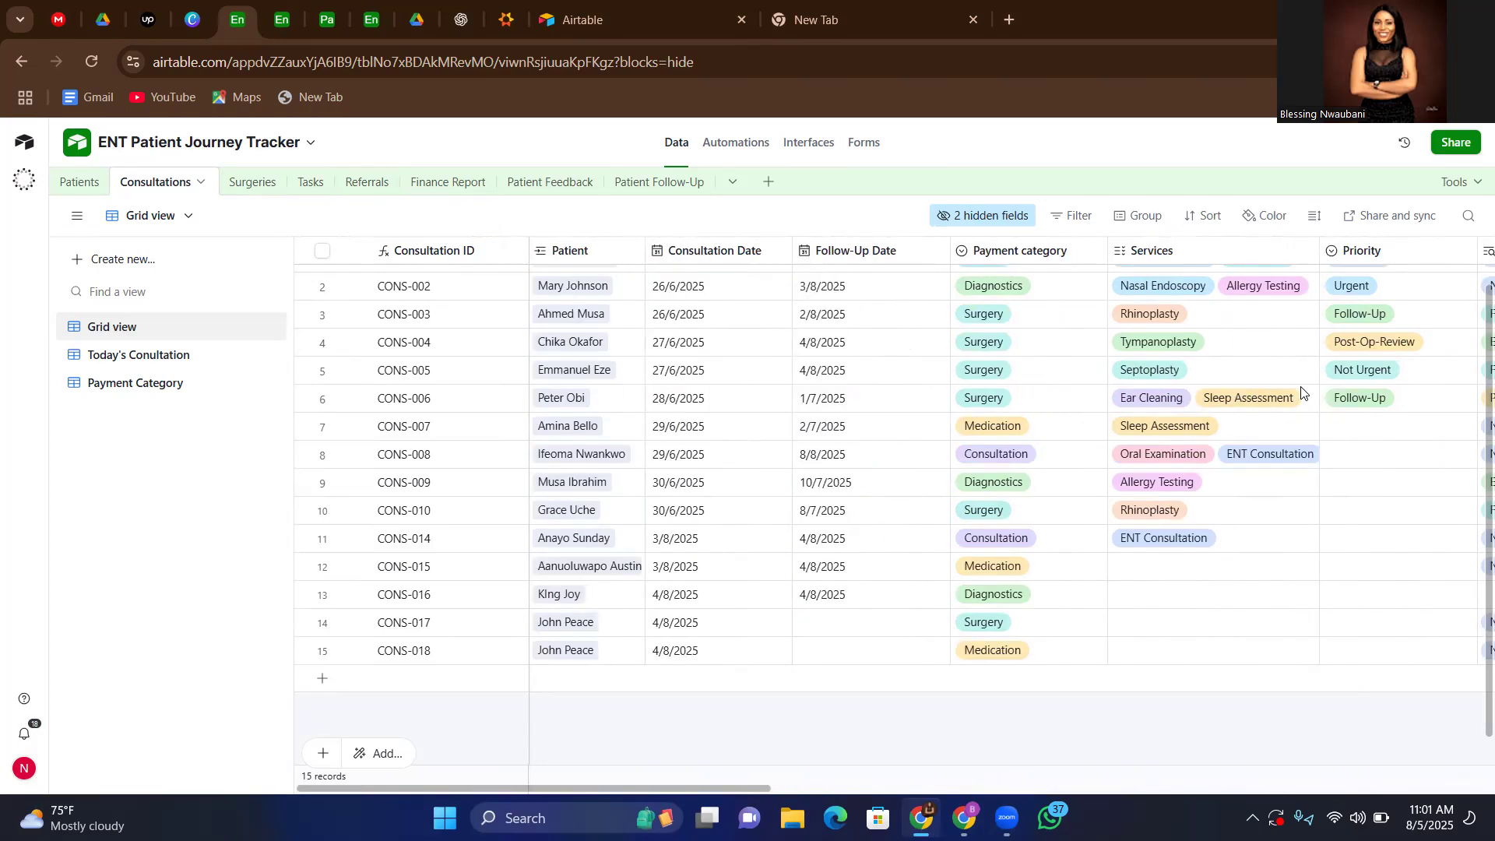
- Look through the Today's Conultation and Payment Category views of the Consultations table
left_click(132, 359)
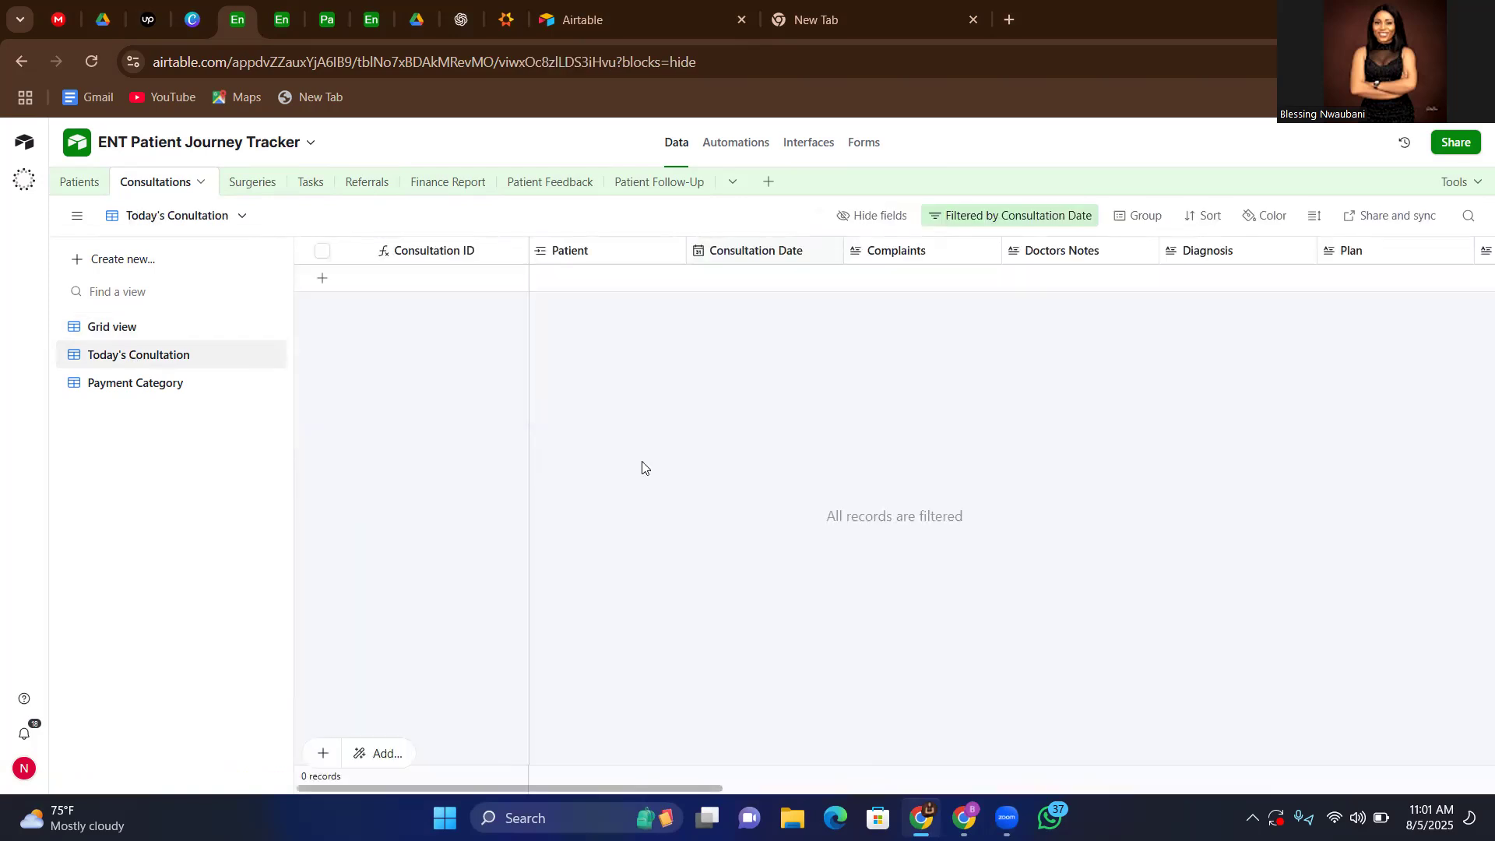
scroll(851, 417, "right", 5)
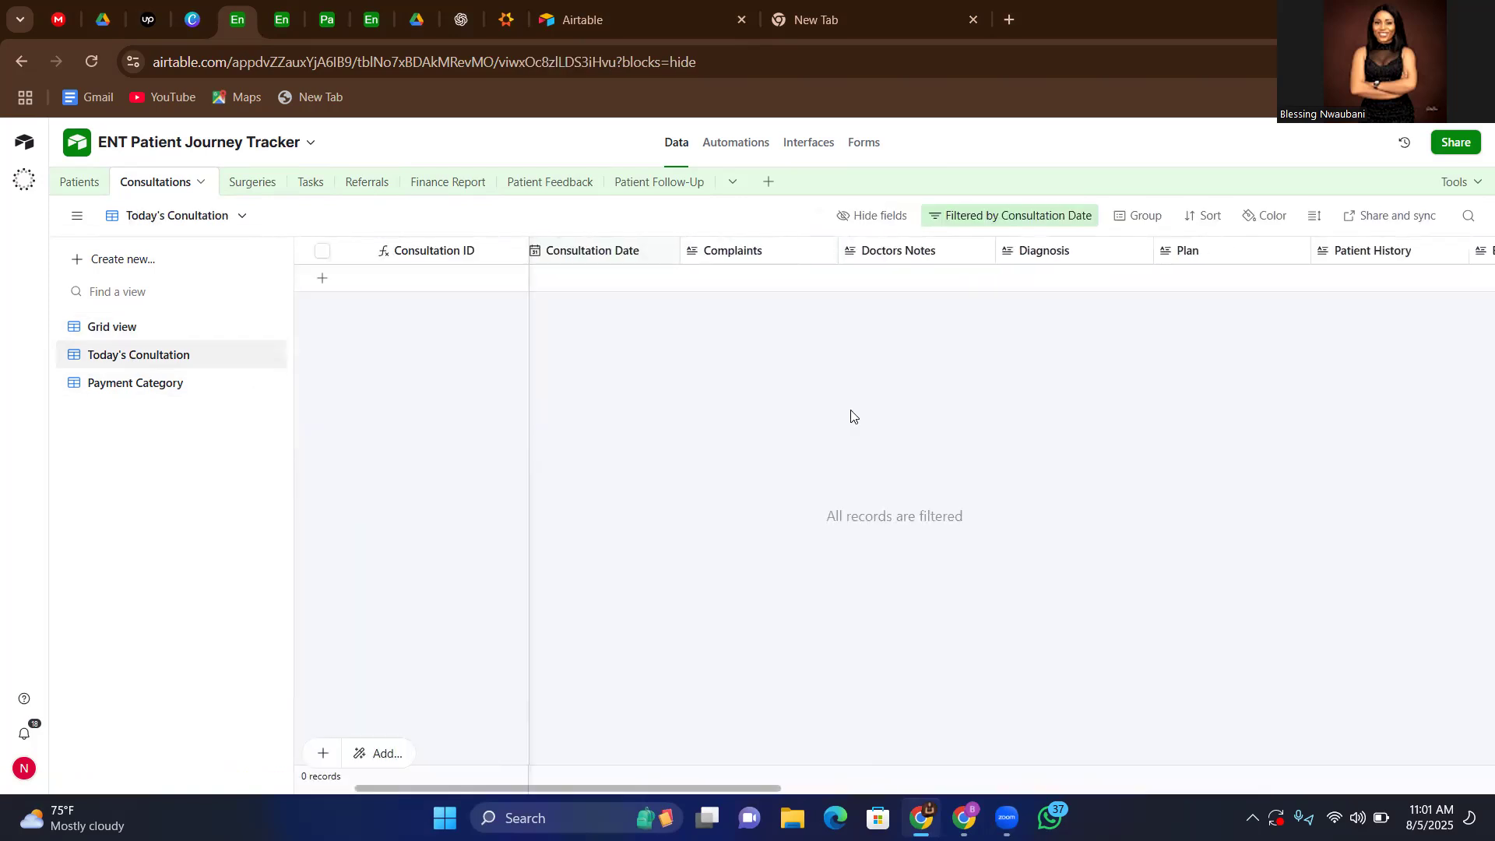
scroll(851, 416, "left", 5)
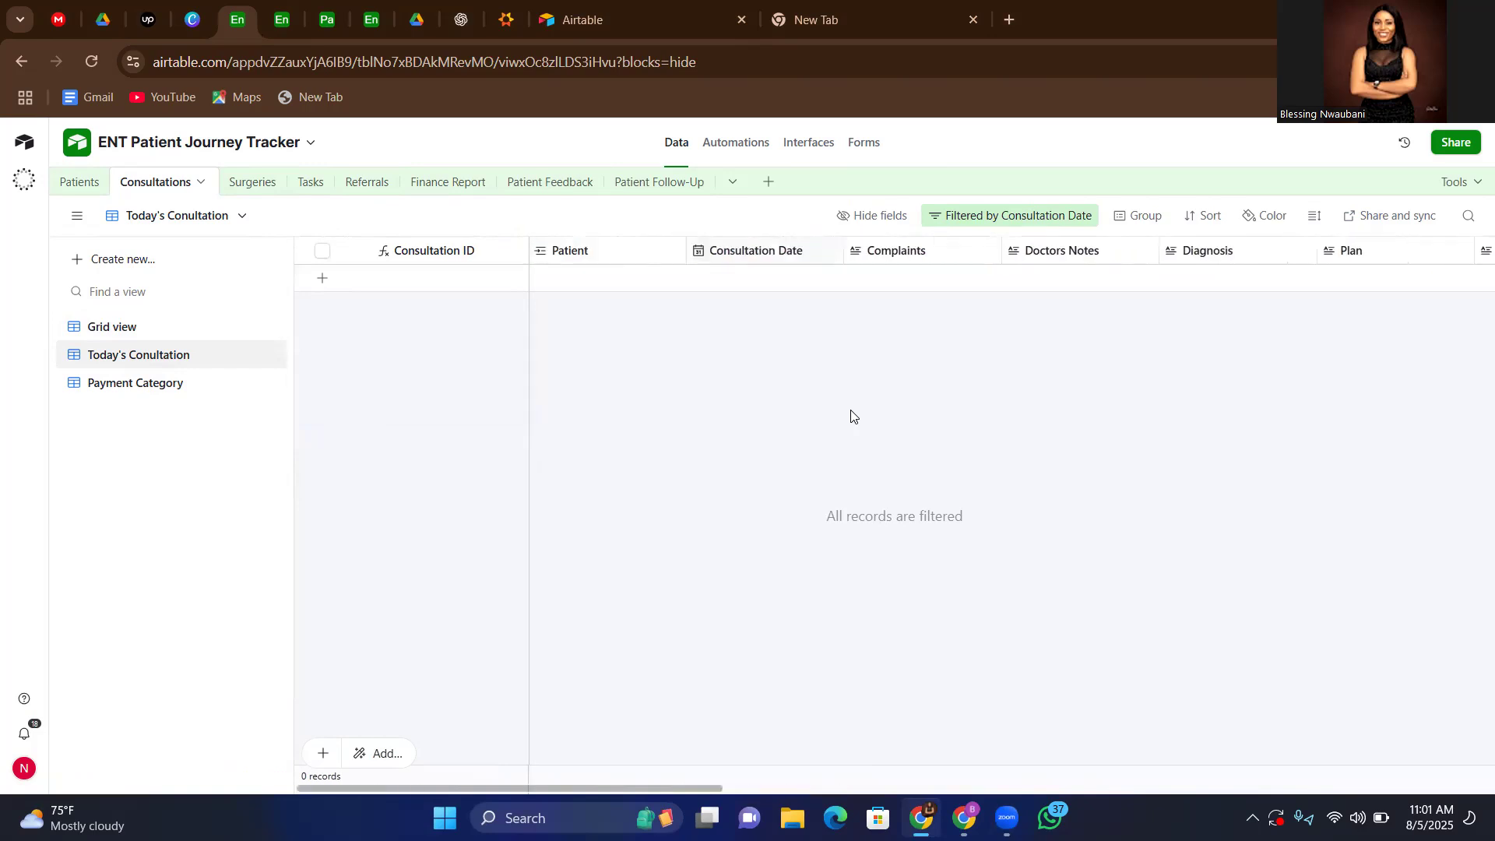
left_click(121, 385)
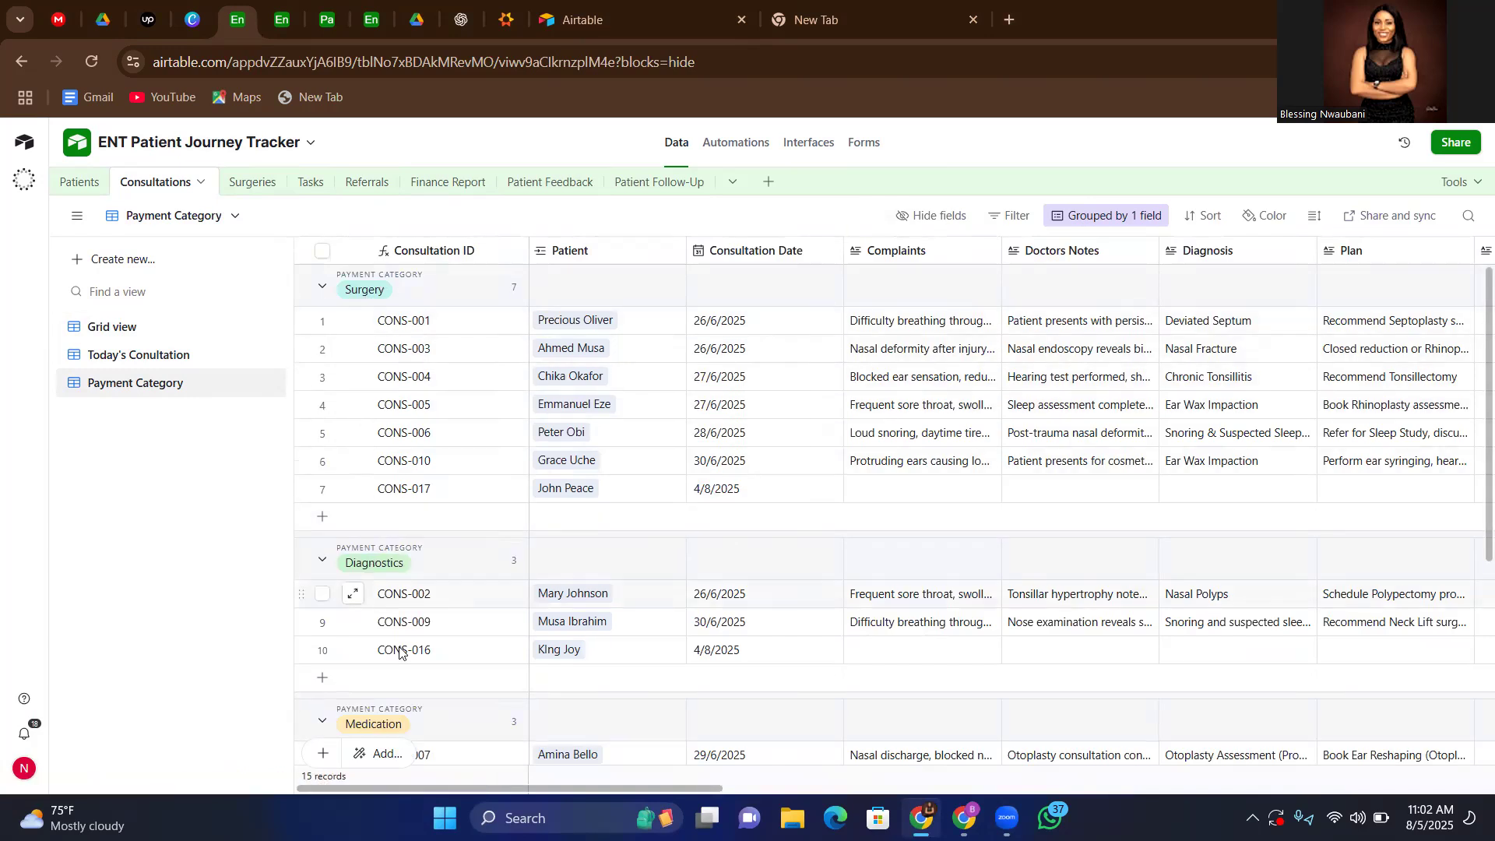
scroll(382, 685, "down", 1)
scroll(362, 663, "up", 1)
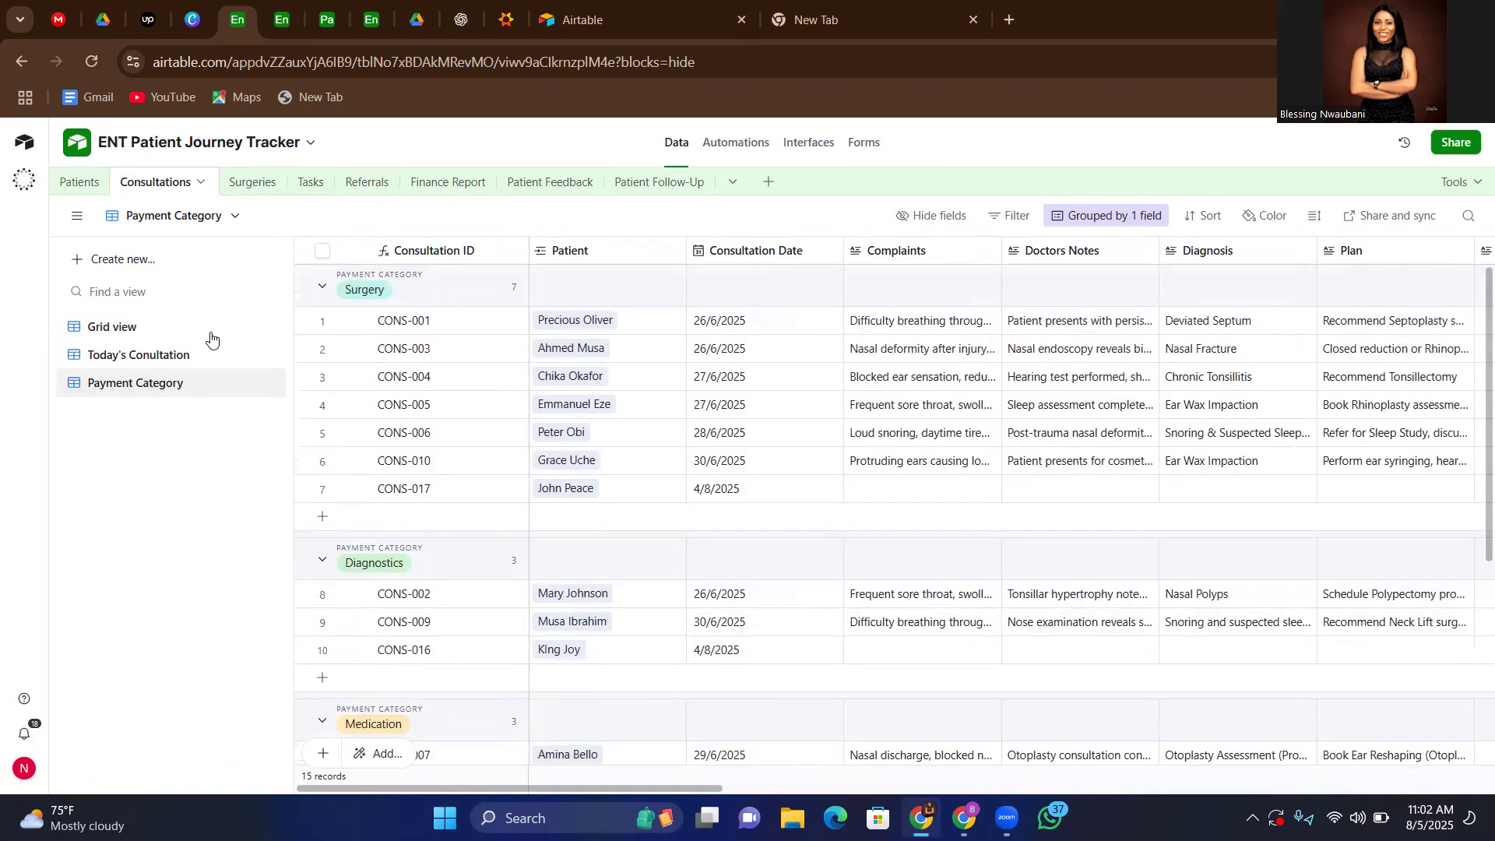
- Open the Surgeries table and examine its grid view fields from Patient through to Finance Report
left_click(248, 188)
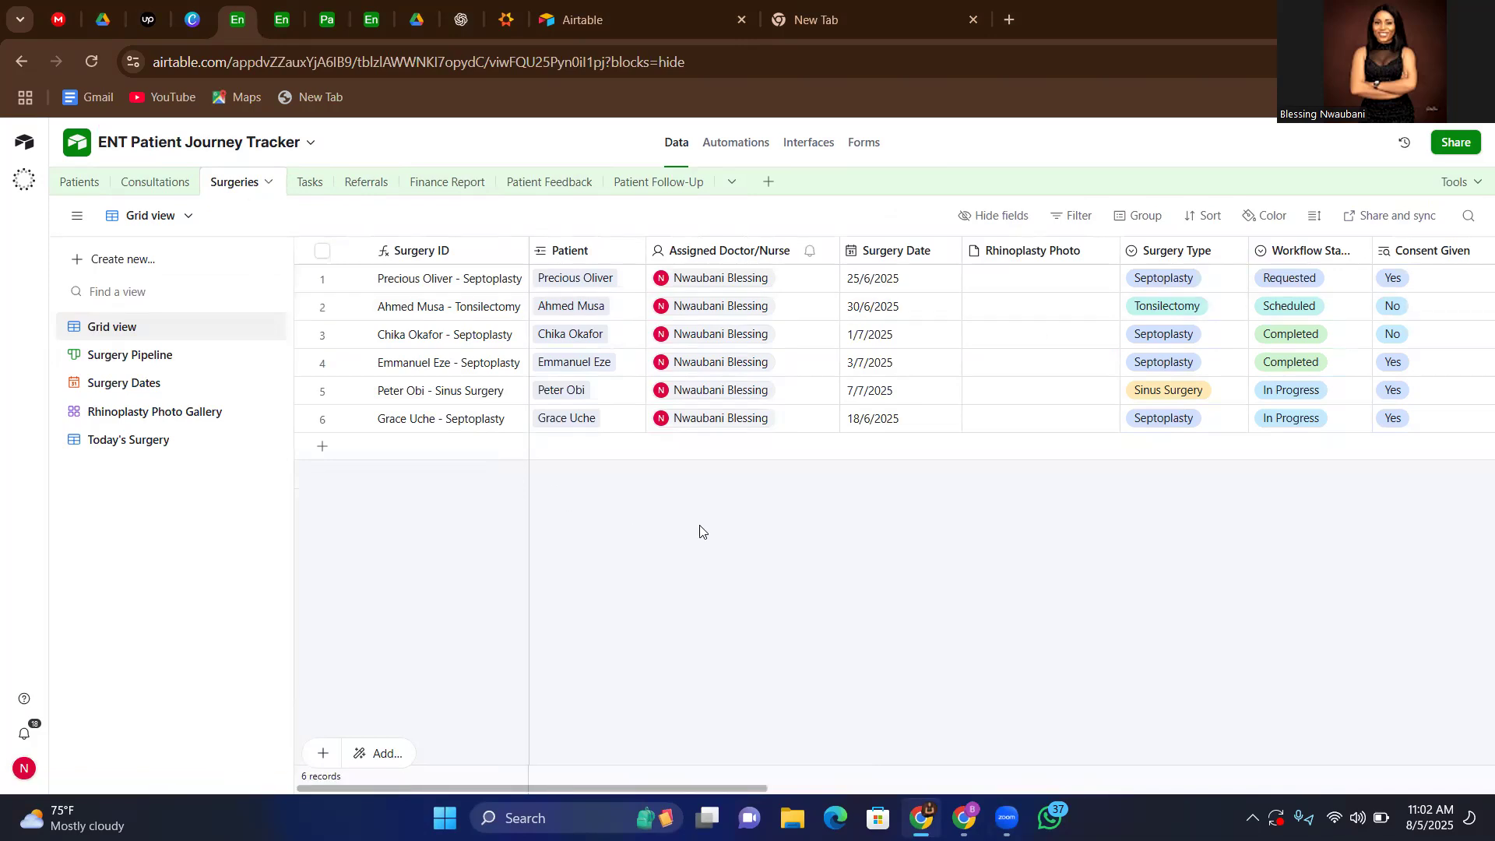
scroll(874, 514, "right", 3)
scroll(876, 516, "left", 3)
scroll(1161, 676, "right", 5)
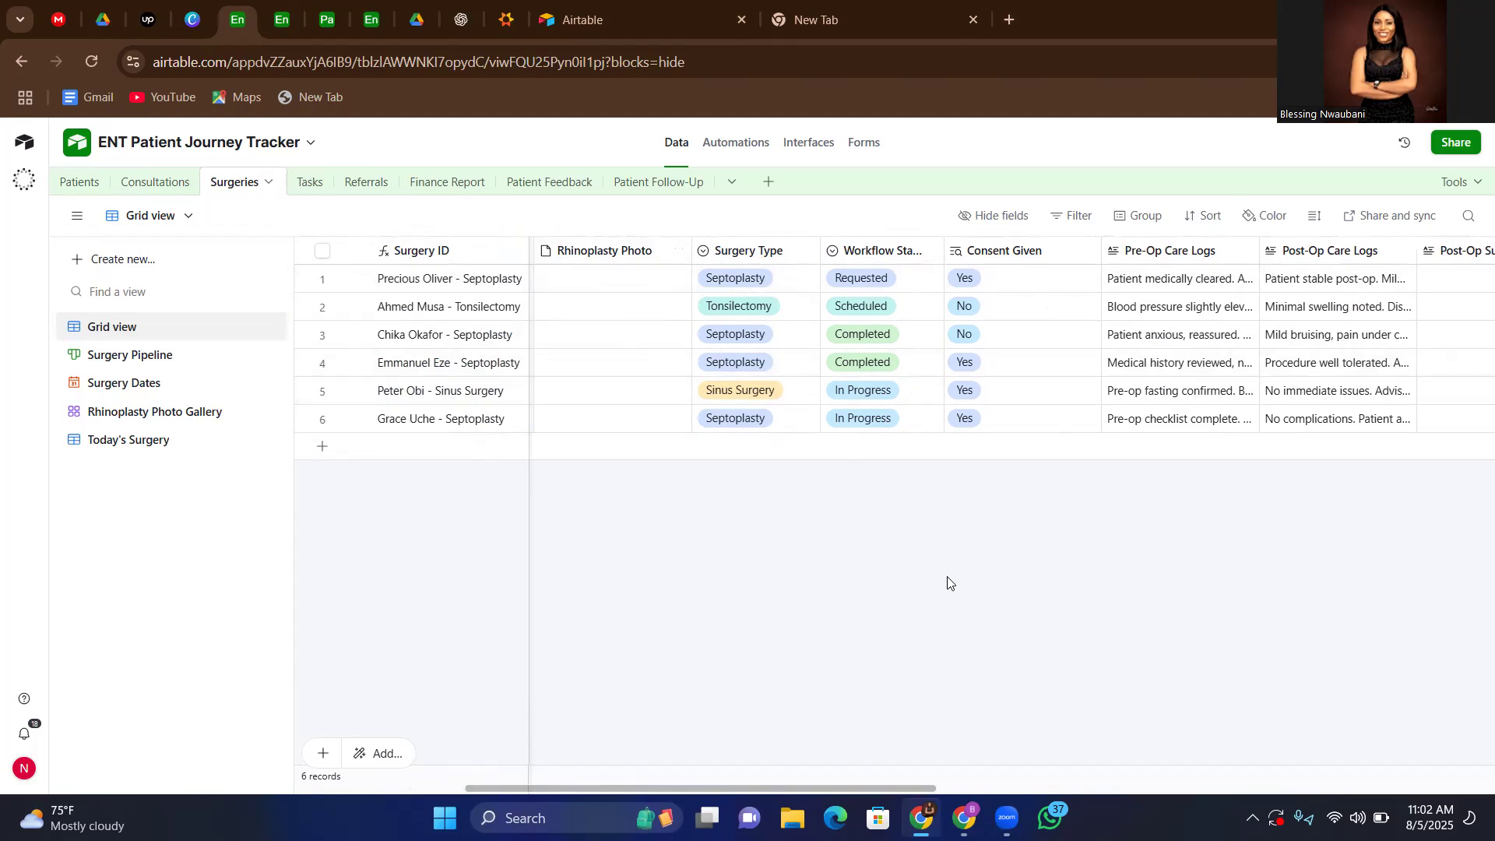
scroll(947, 576, "right", 2)
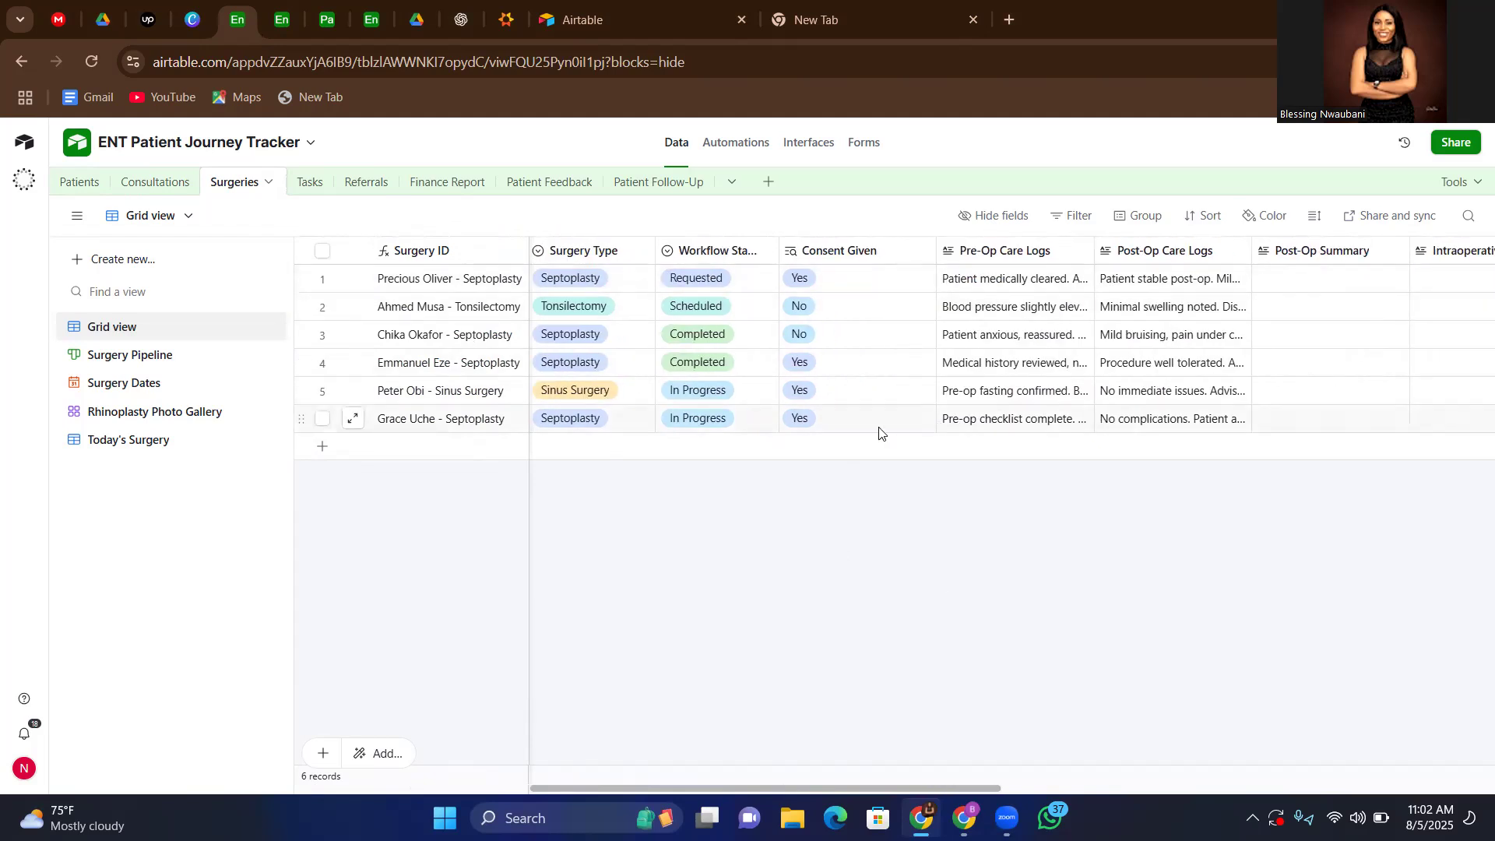
scroll(1087, 601, "right", 1)
scroll(915, 493, "right", 3)
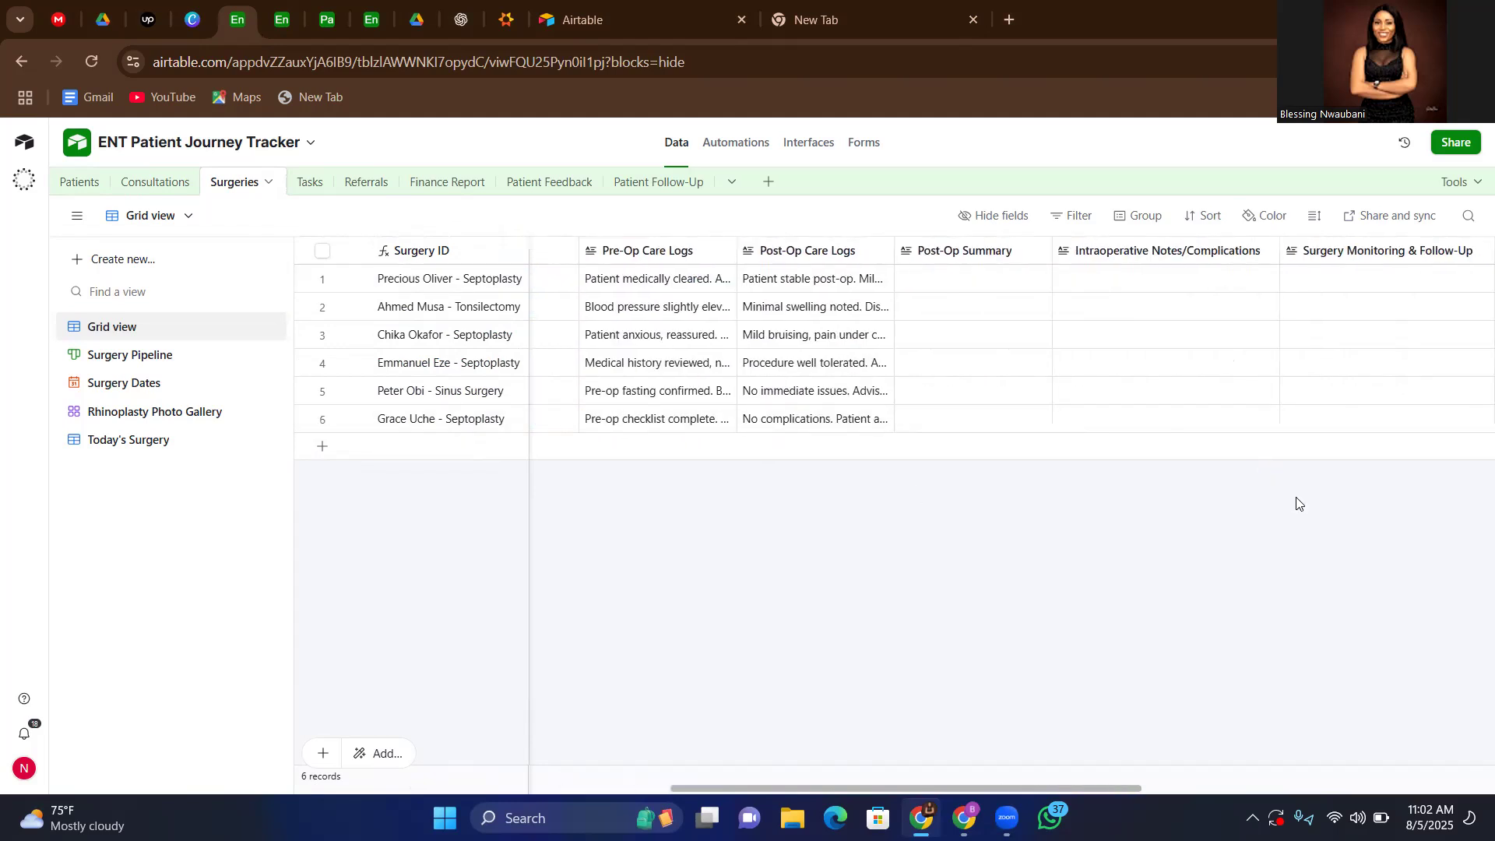
scroll(1298, 504, "right", 4)
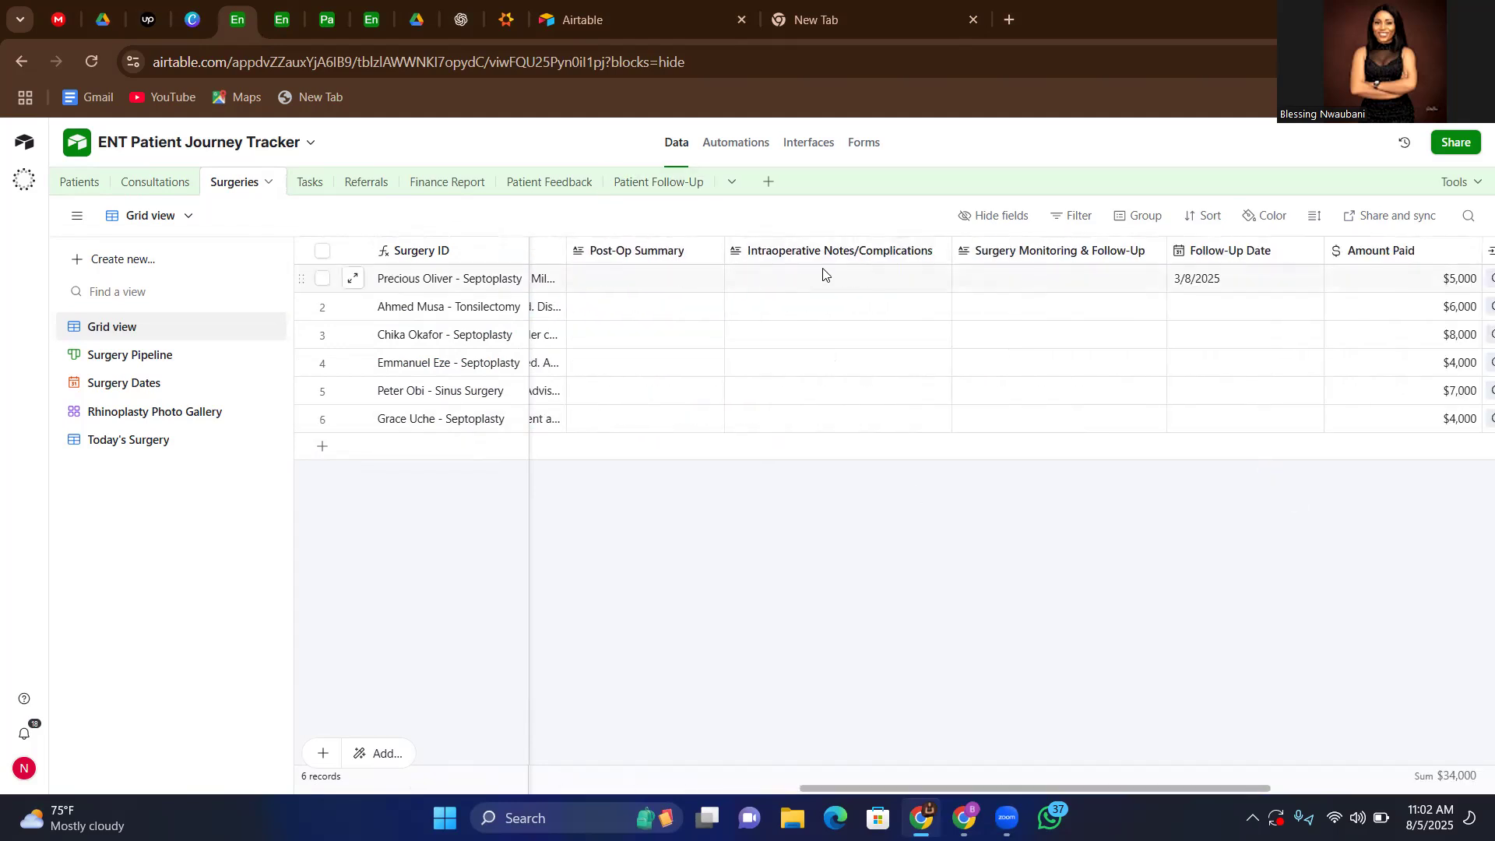
scroll(1151, 483, "right", 4)
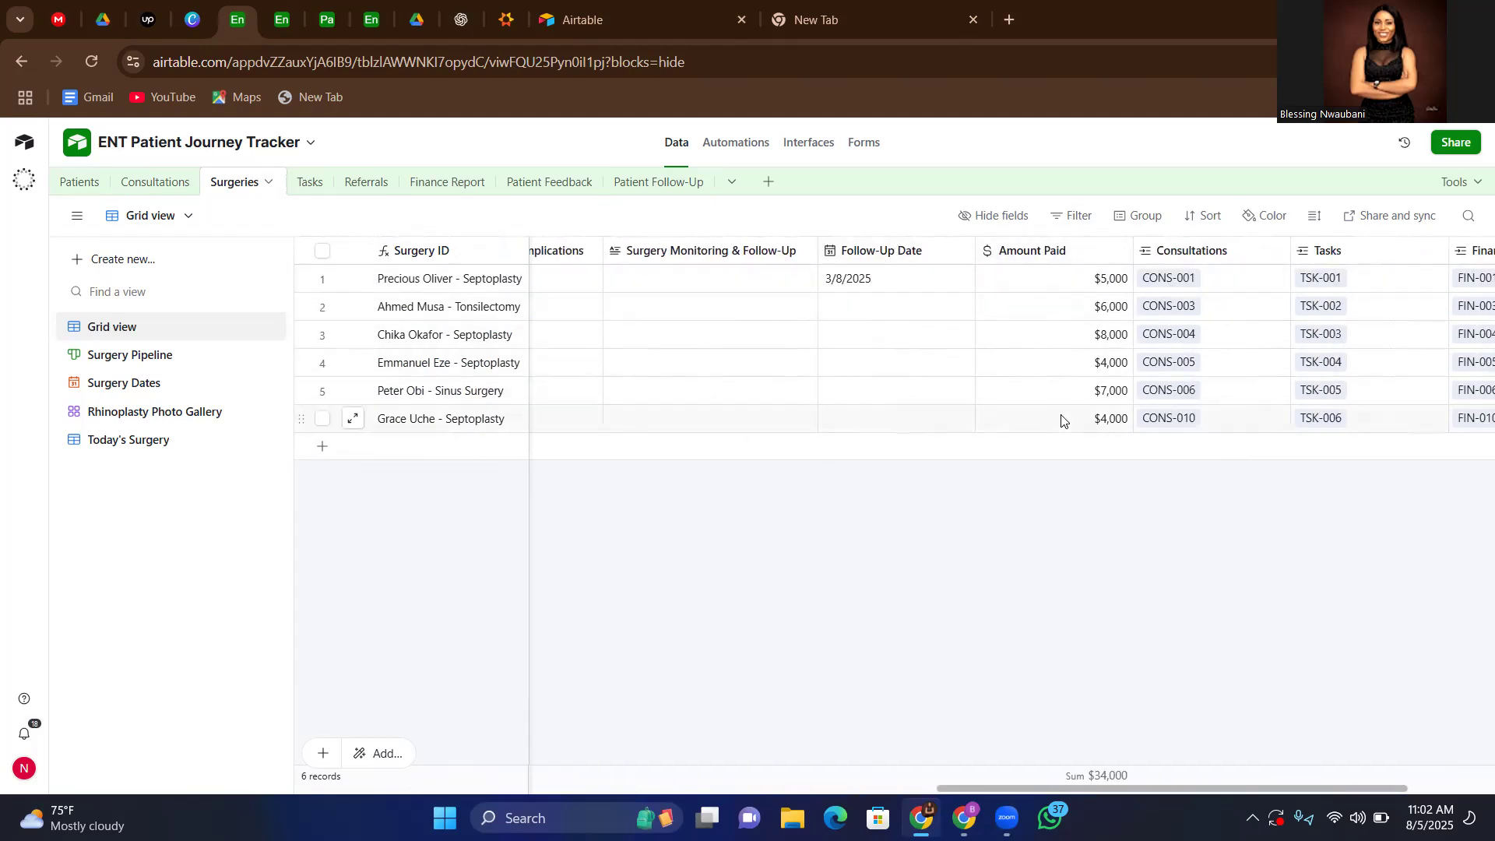
scroll(1161, 549, "right", 2)
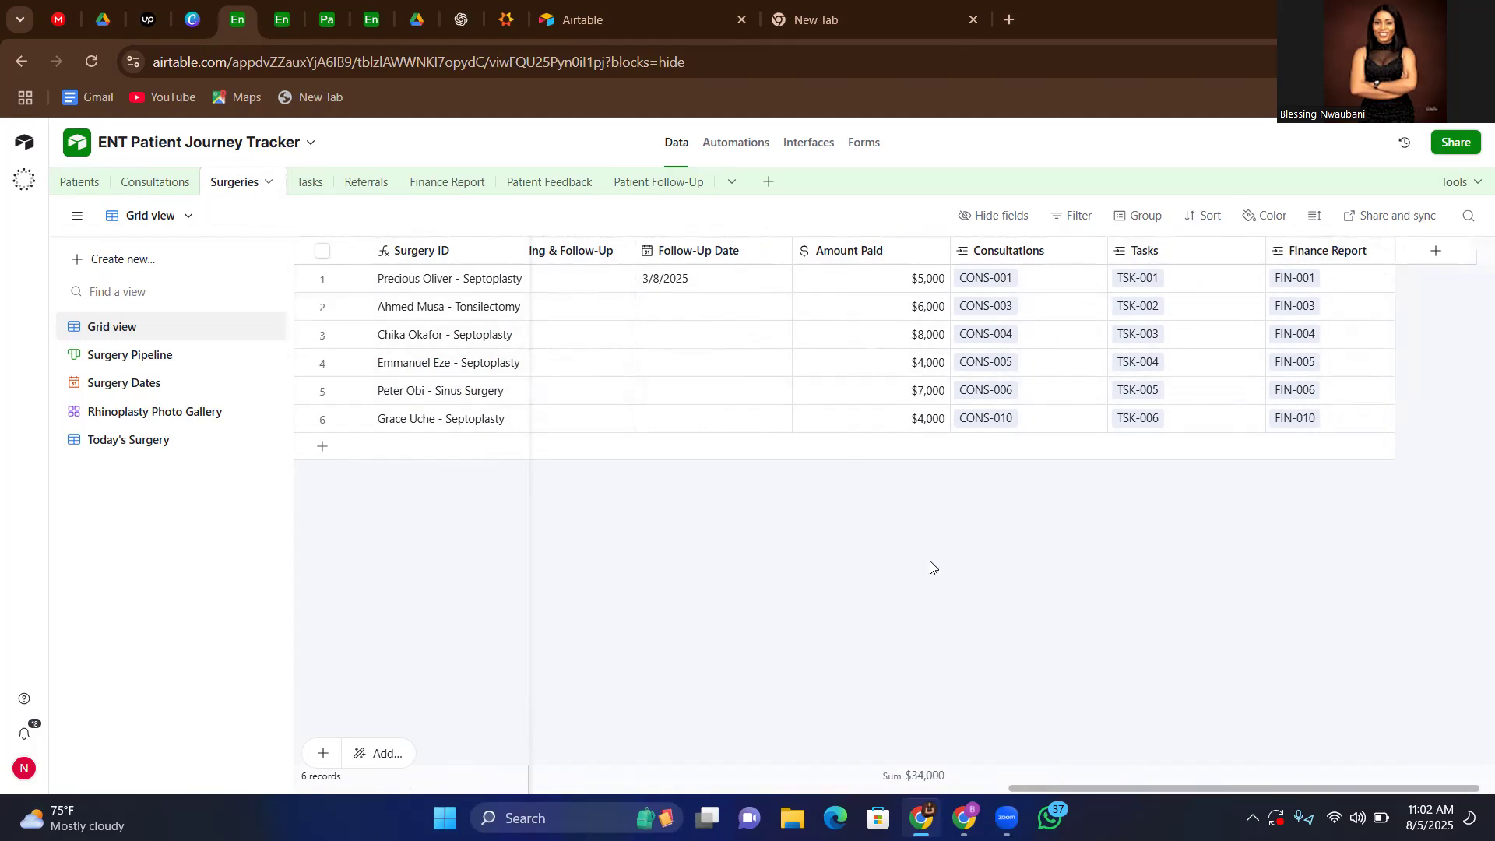
scroll(931, 566, "left", 10)
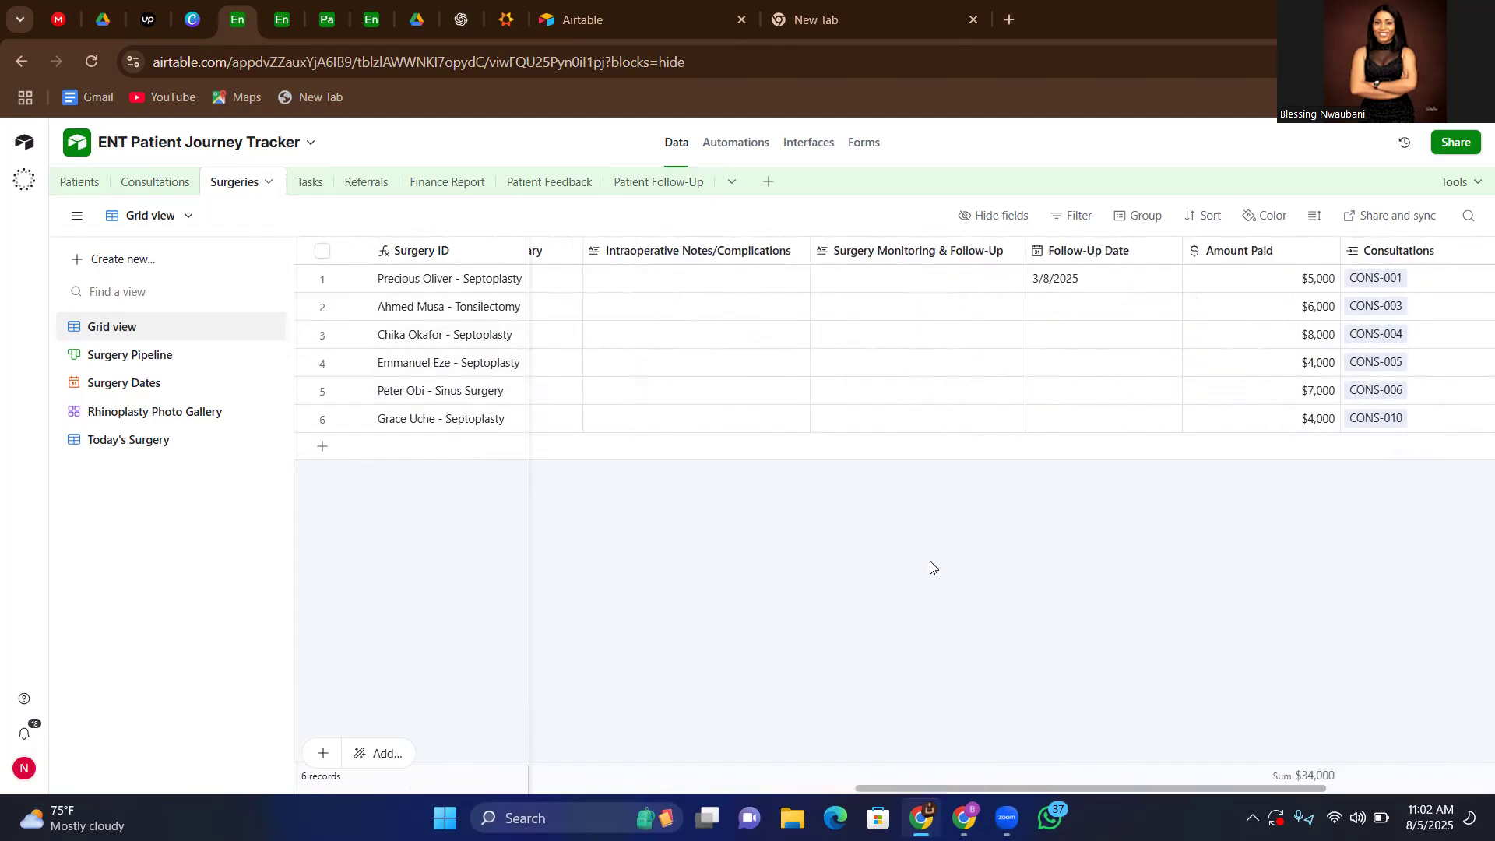
- Look through the Surgeries table's Surgery Pipeline board by workflow status and its Surgery Dates calendar
left_click(146, 357)
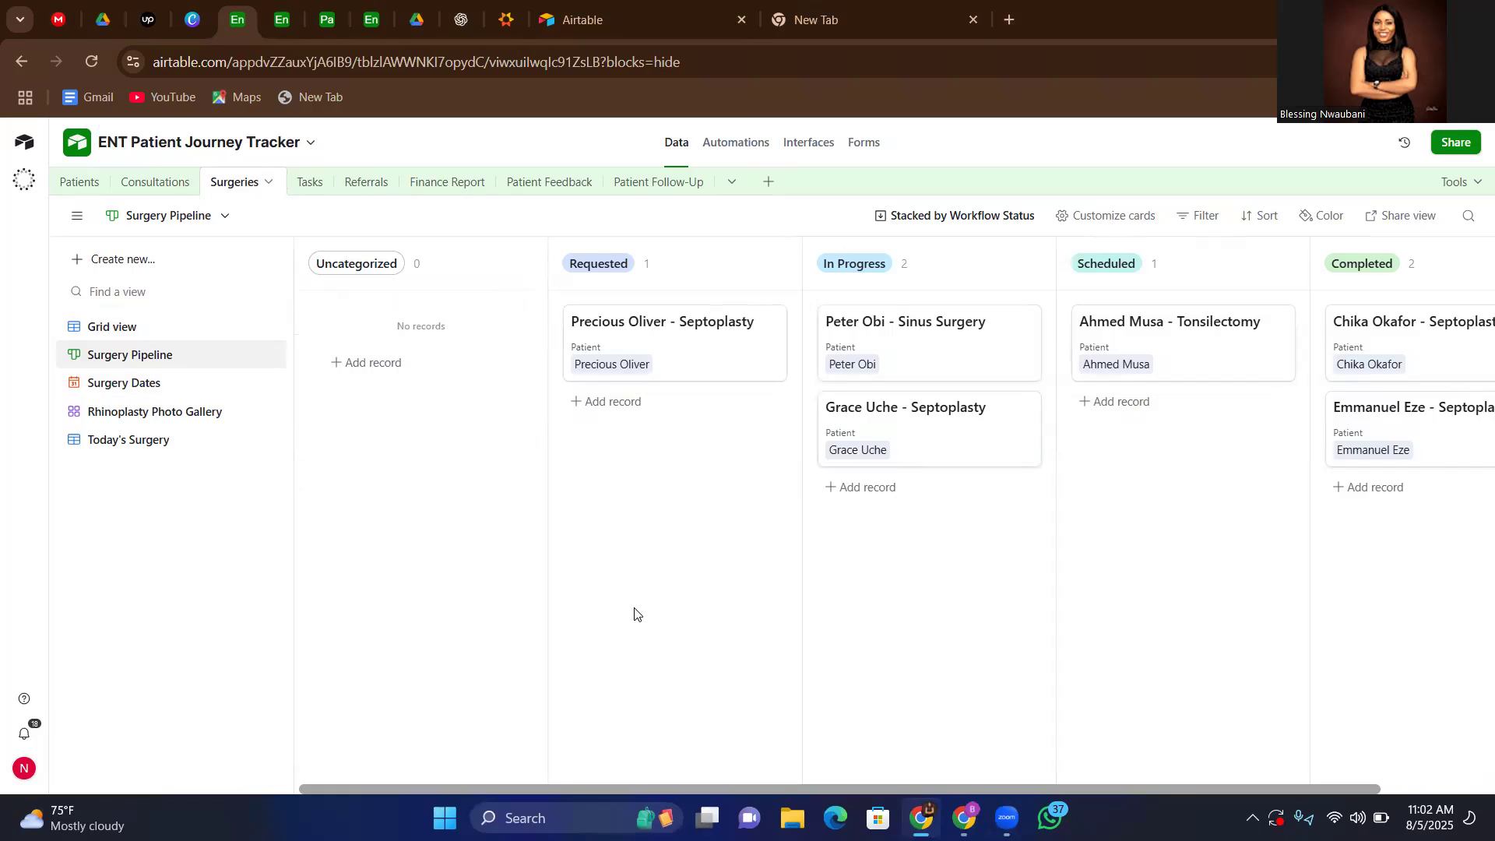
scroll(634, 615, "right", 3)
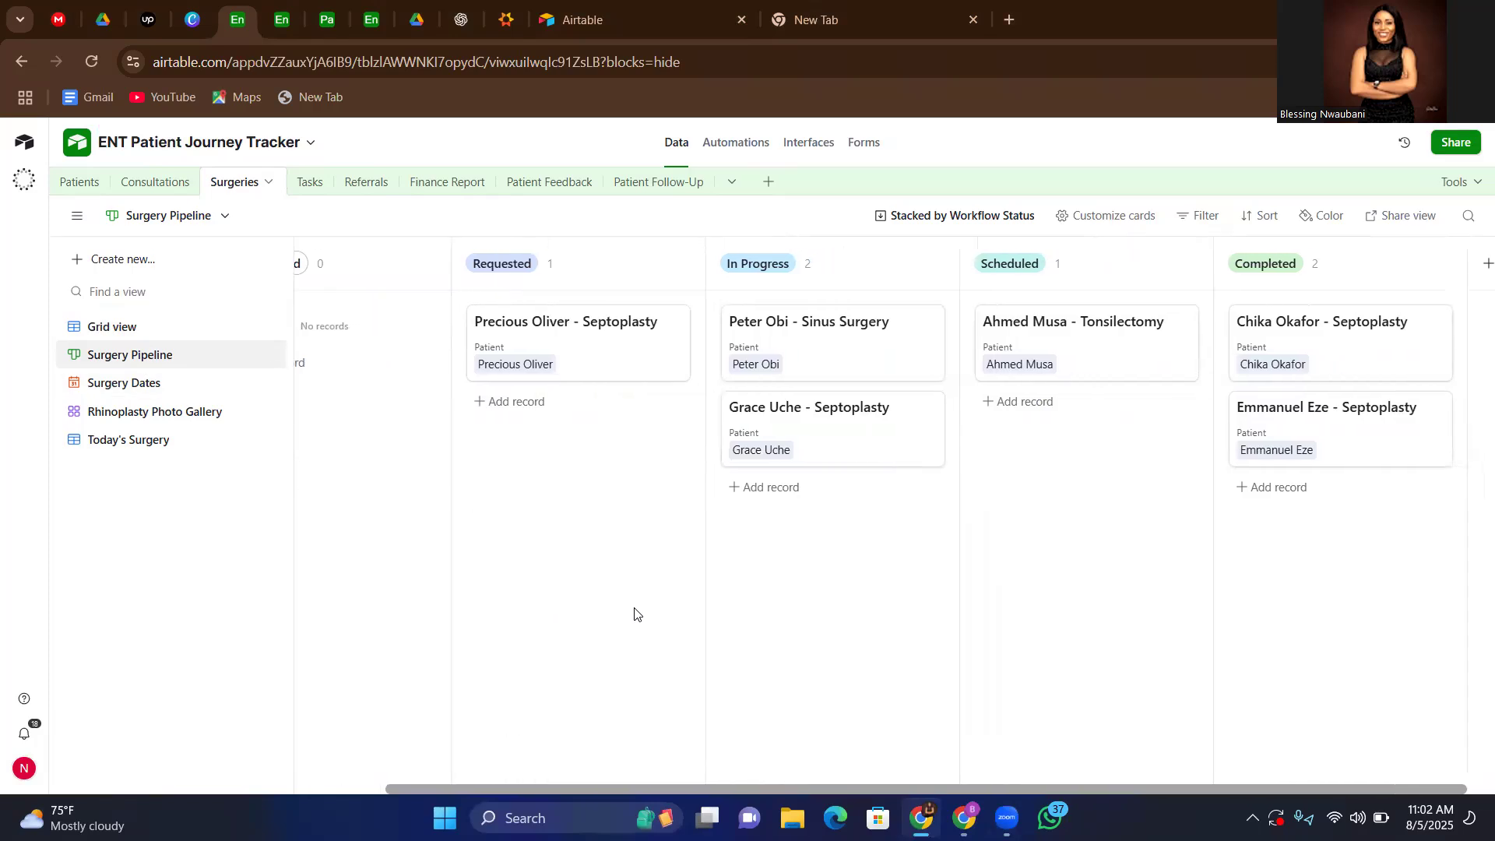
scroll(635, 615, "right", 1)
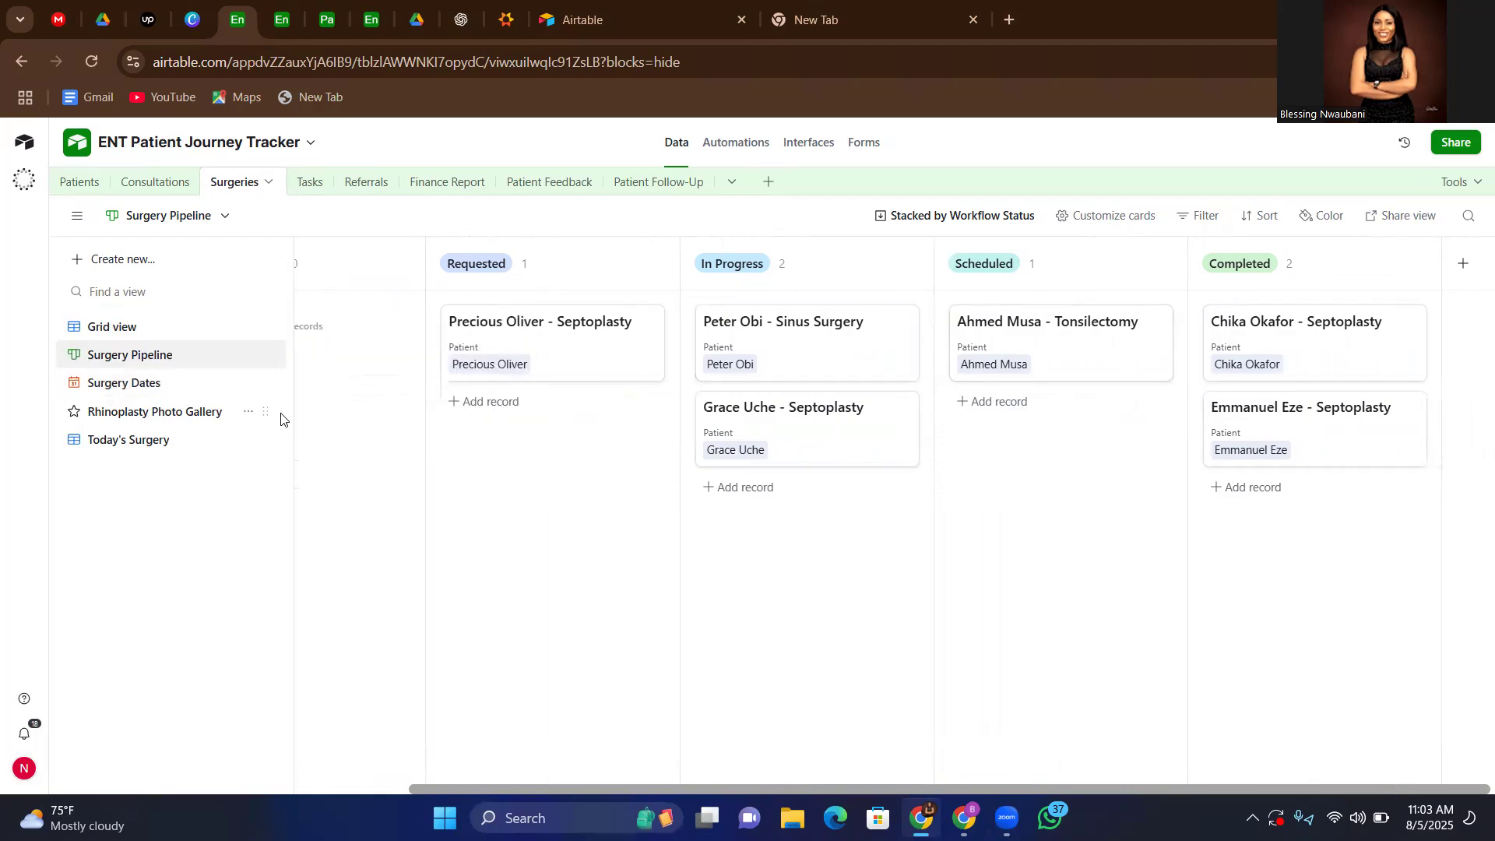
left_click(115, 389)
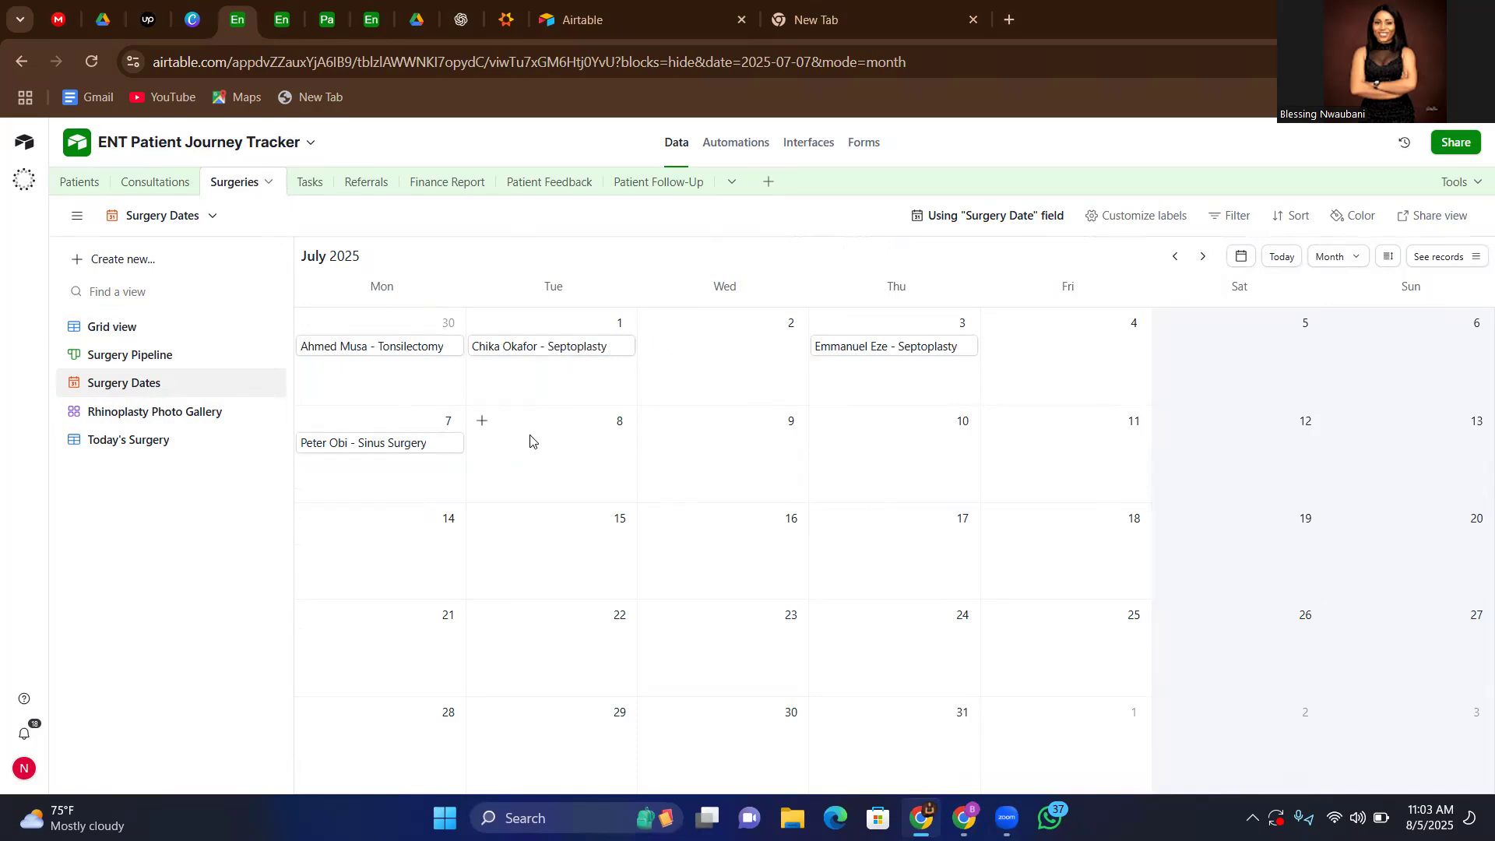
- Look through the Rhinoplasty Photo Gallery and Today's Surgery views of the Surgeries table
left_click(130, 414)
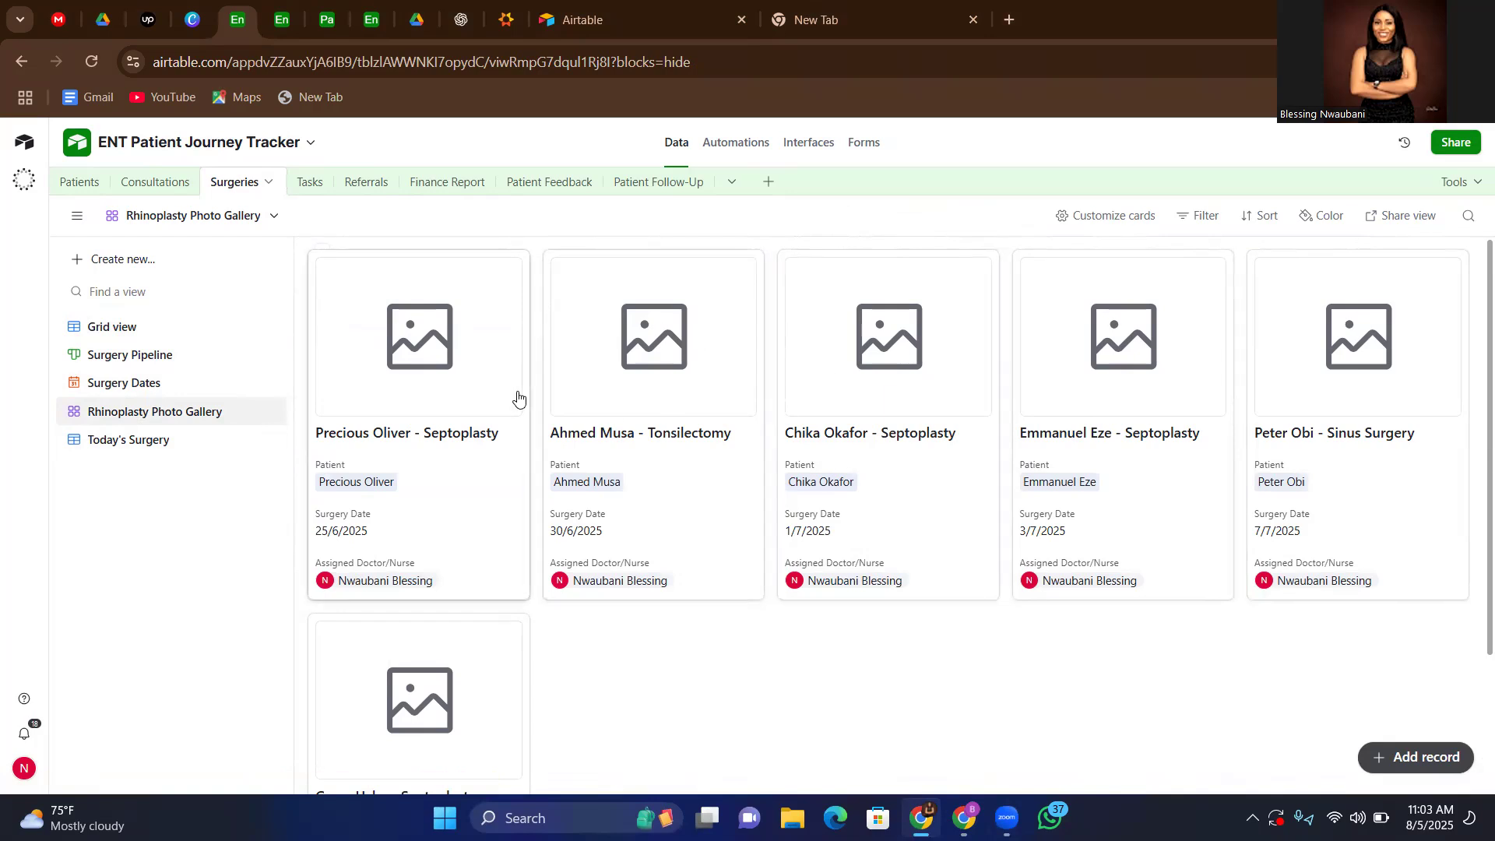
left_click(110, 448)
scroll(833, 492, "right", 8)
scroll(834, 492, "left", 8)
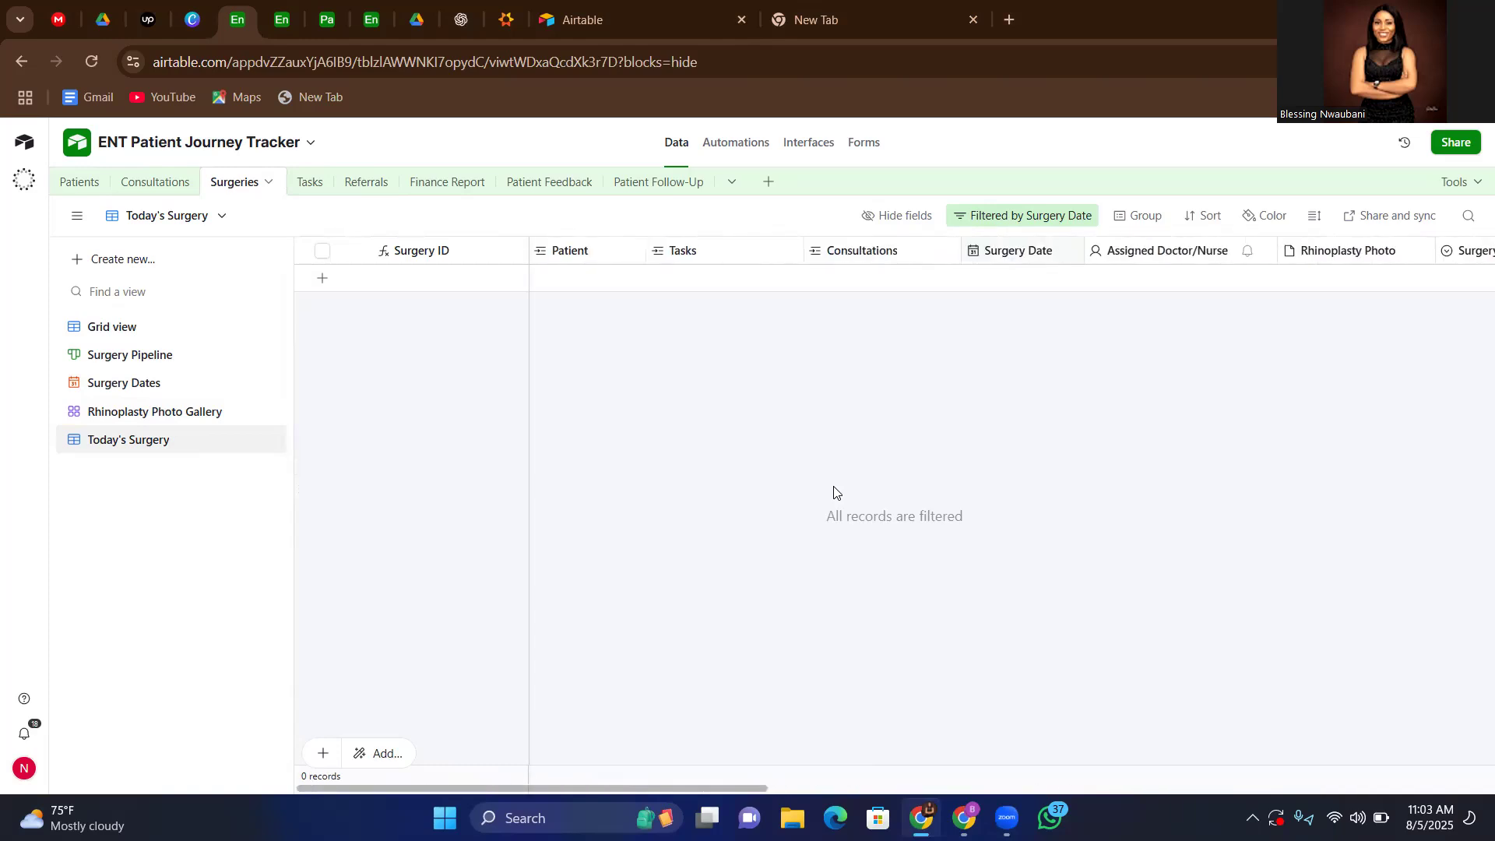
- Open the Tasks table and examine its grid view fields from Patients through to Consultations
left_click(306, 187)
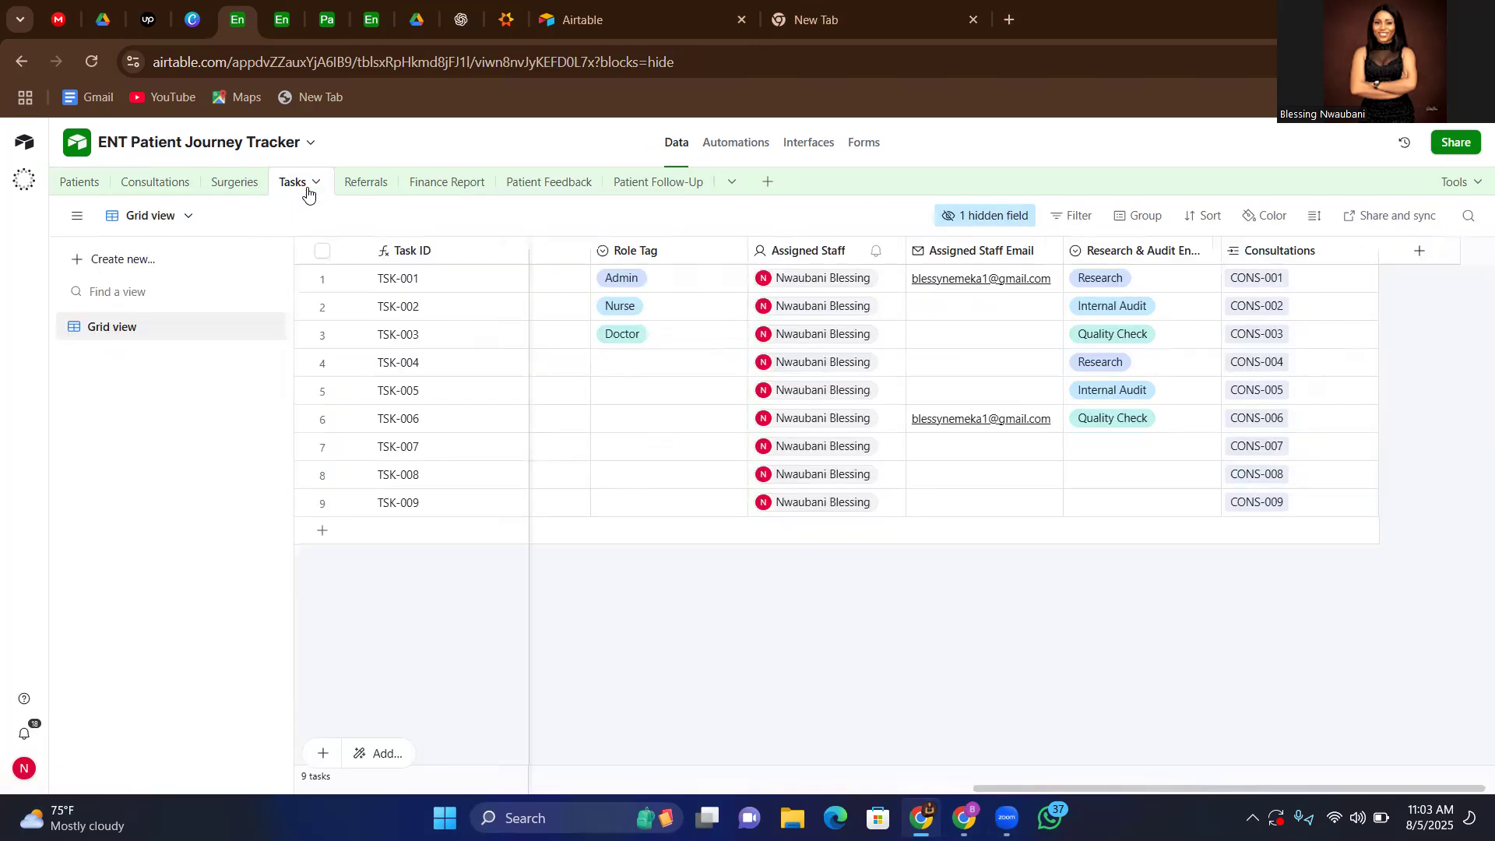
scroll(672, 580, "left", 10)
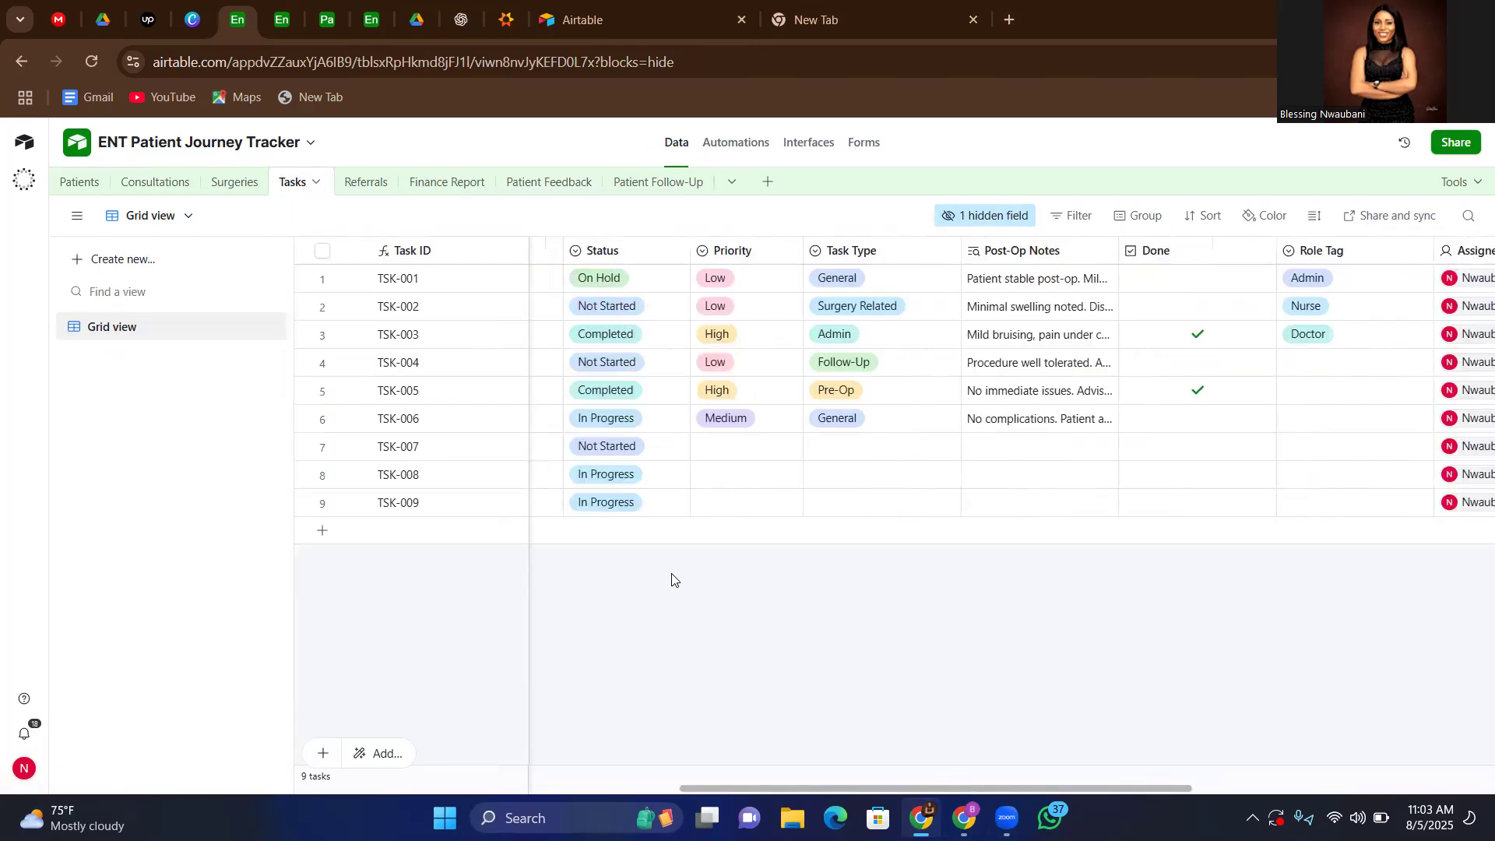
scroll(728, 658, "left", 6)
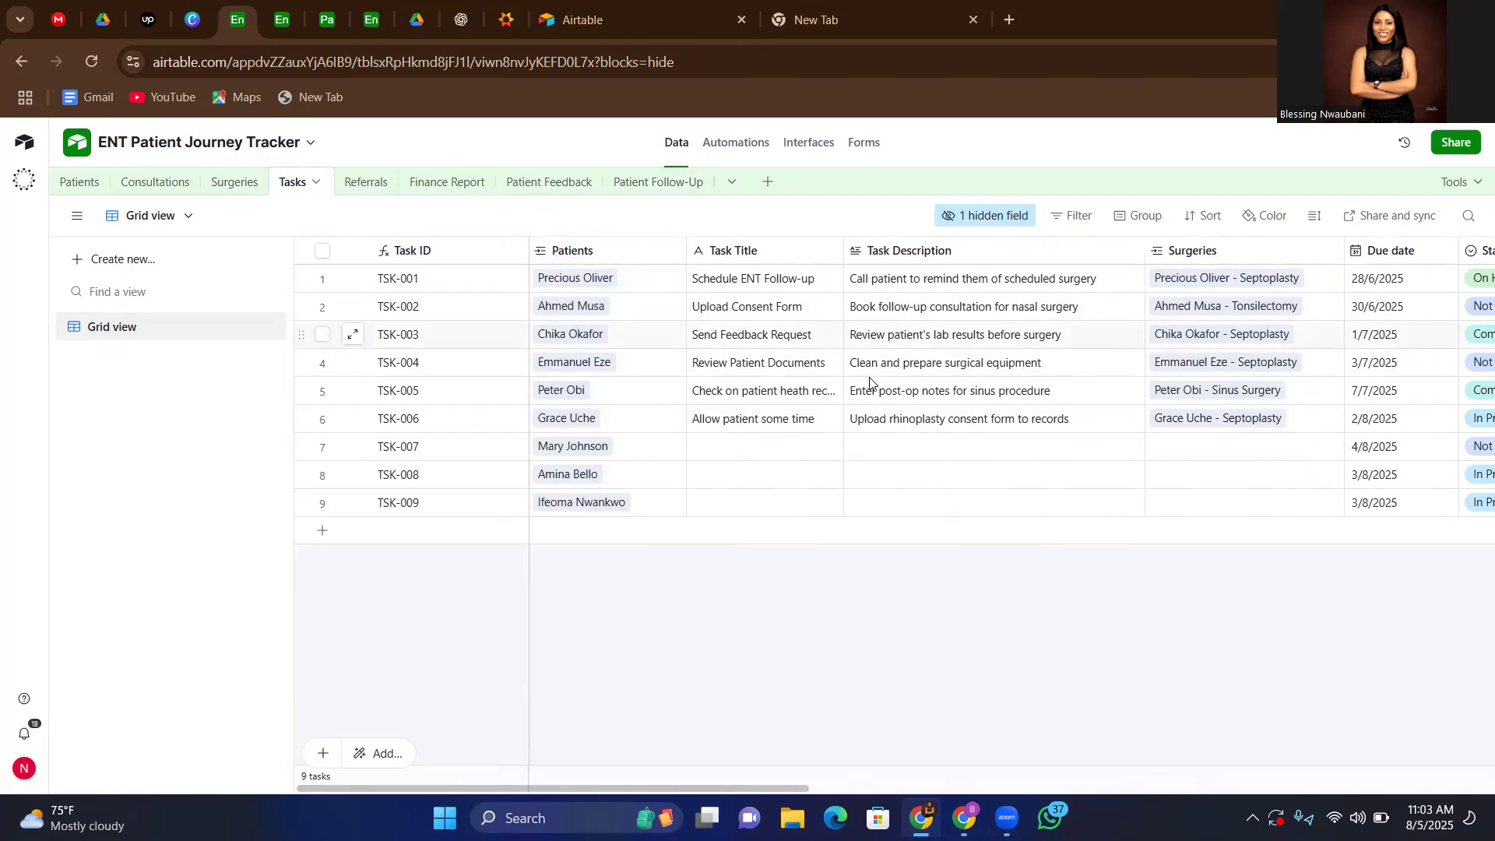
scroll(965, 381, "right", 4)
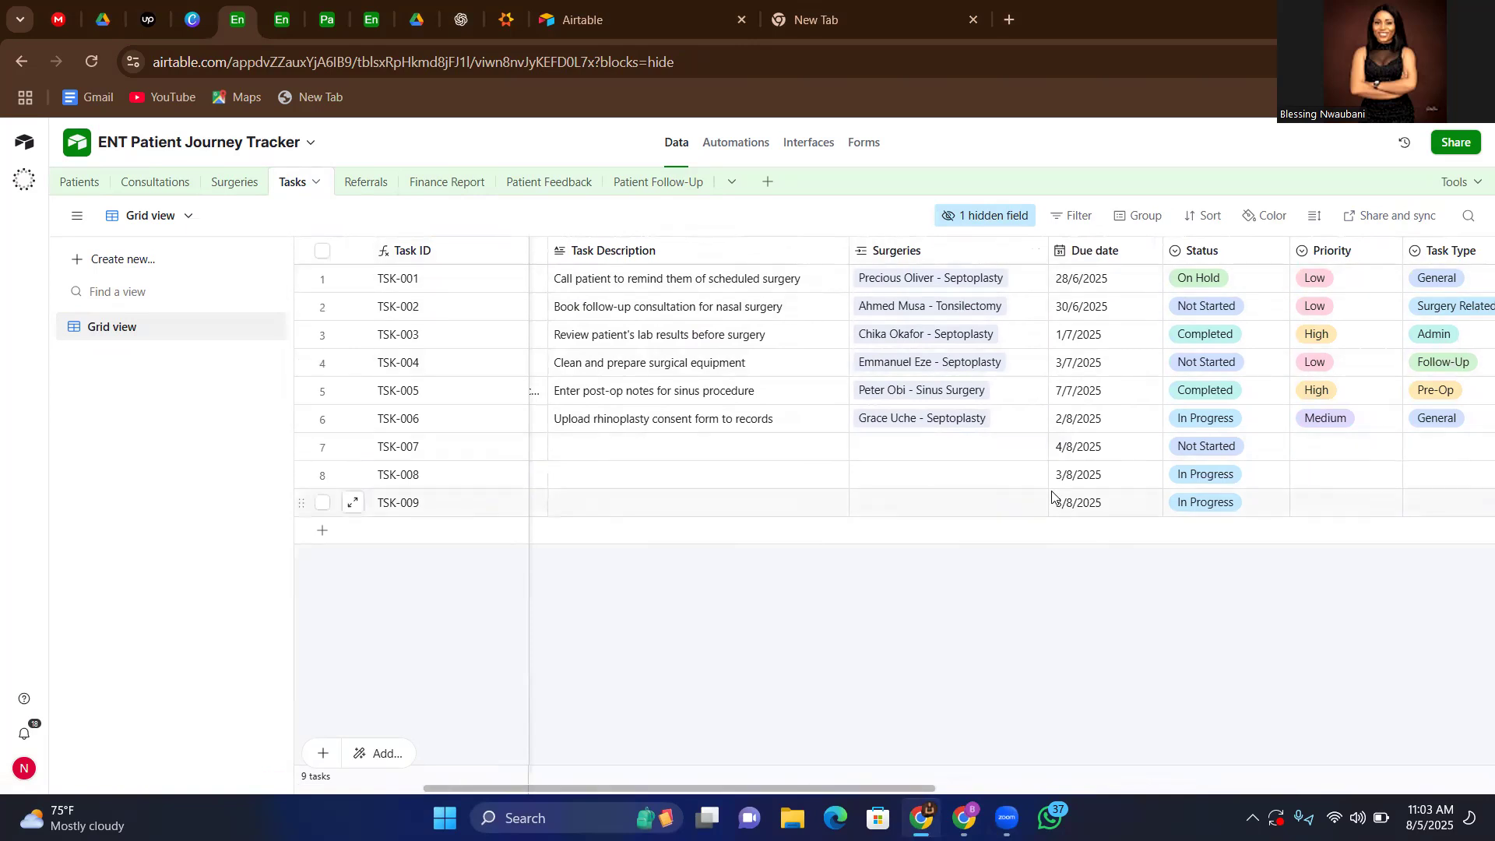
scroll(1205, 627, "right", 5)
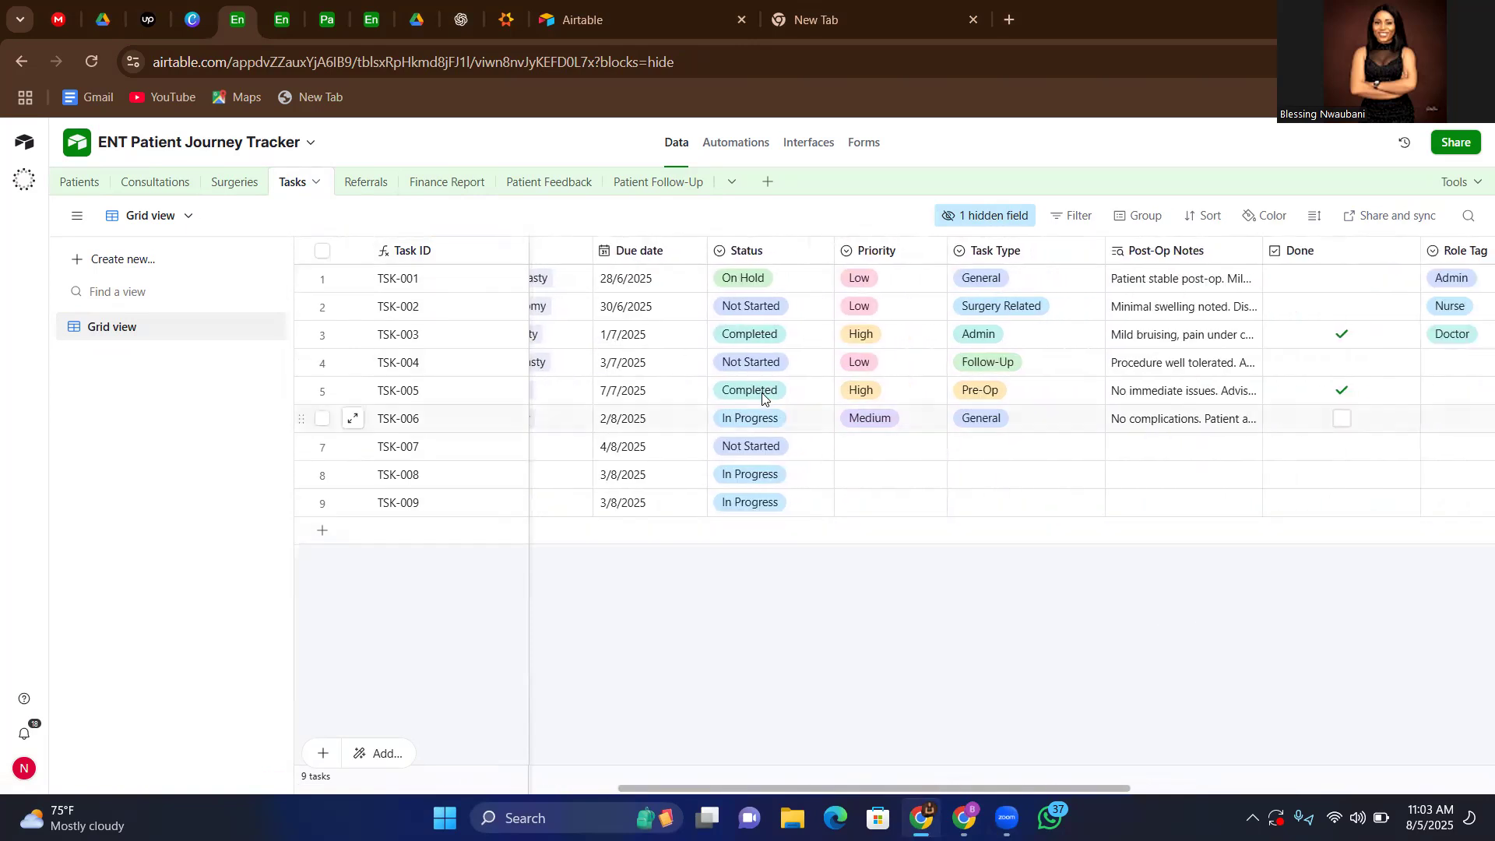
scroll(1219, 631, "right", 3)
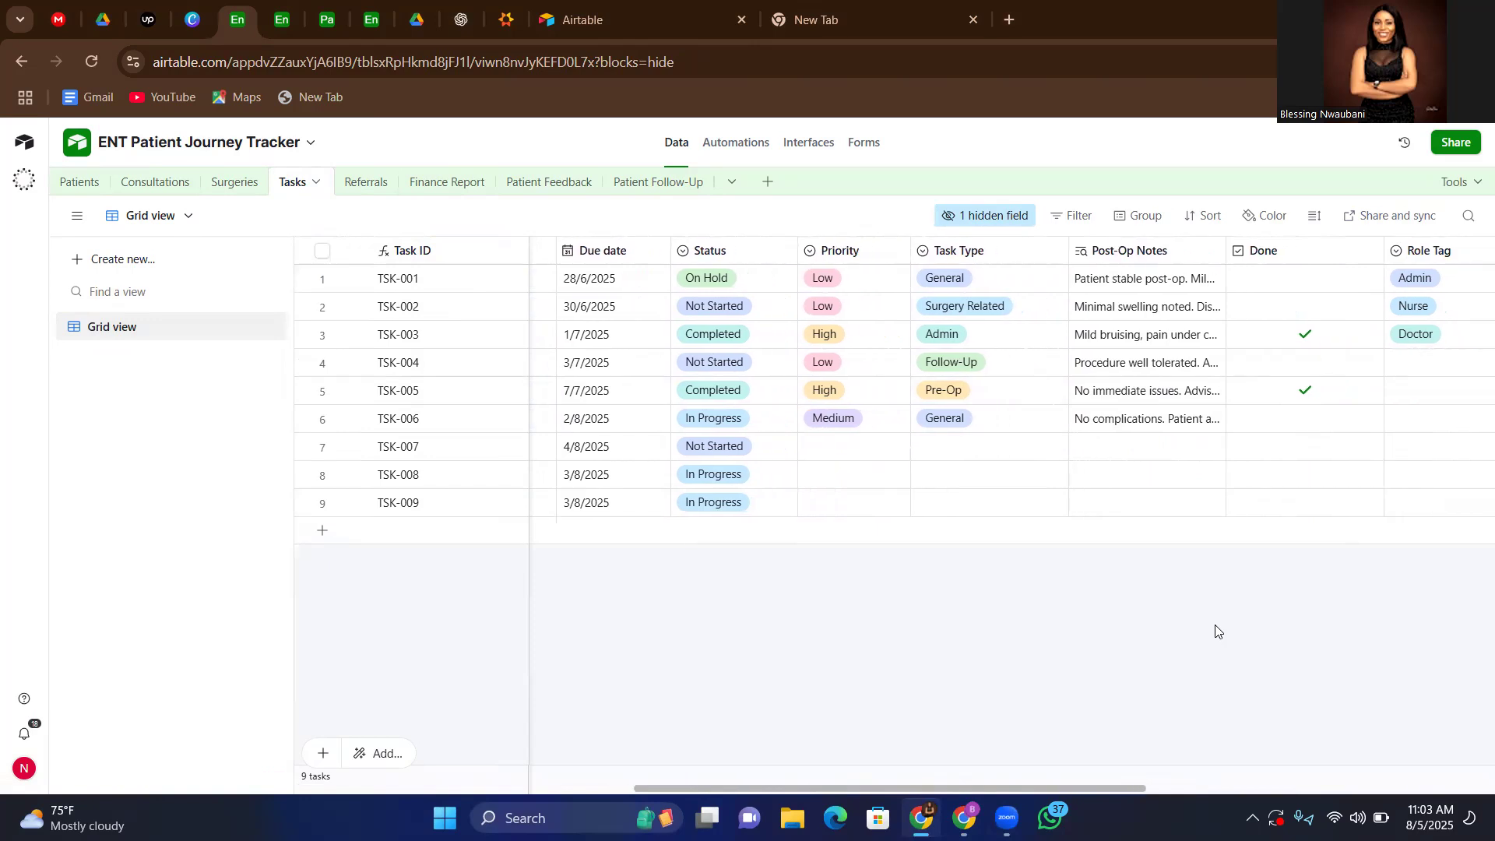
scroll(1217, 629, "right", 4)
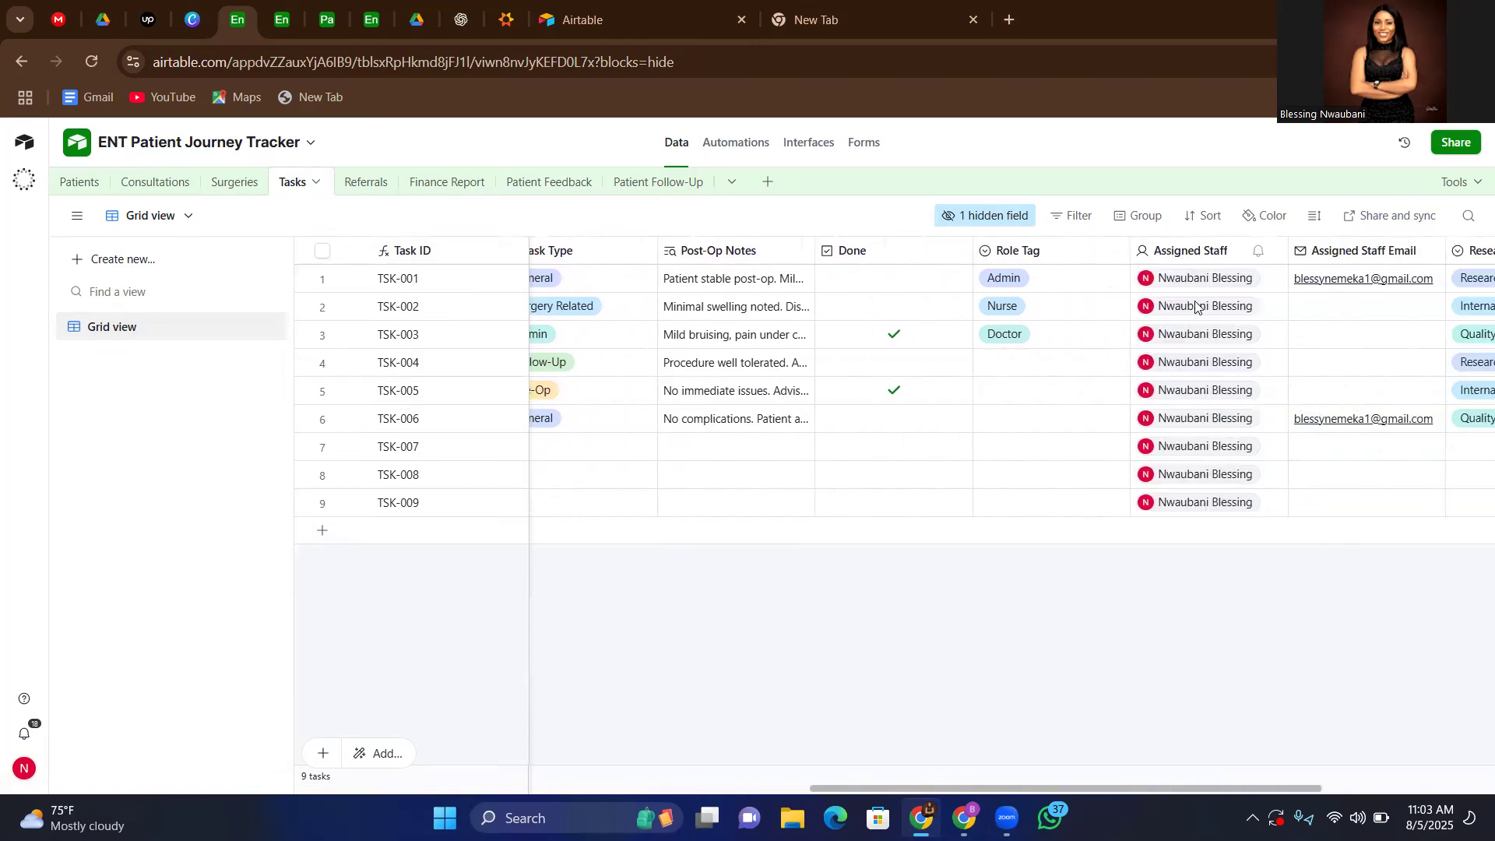
scroll(1321, 610, "right", 4)
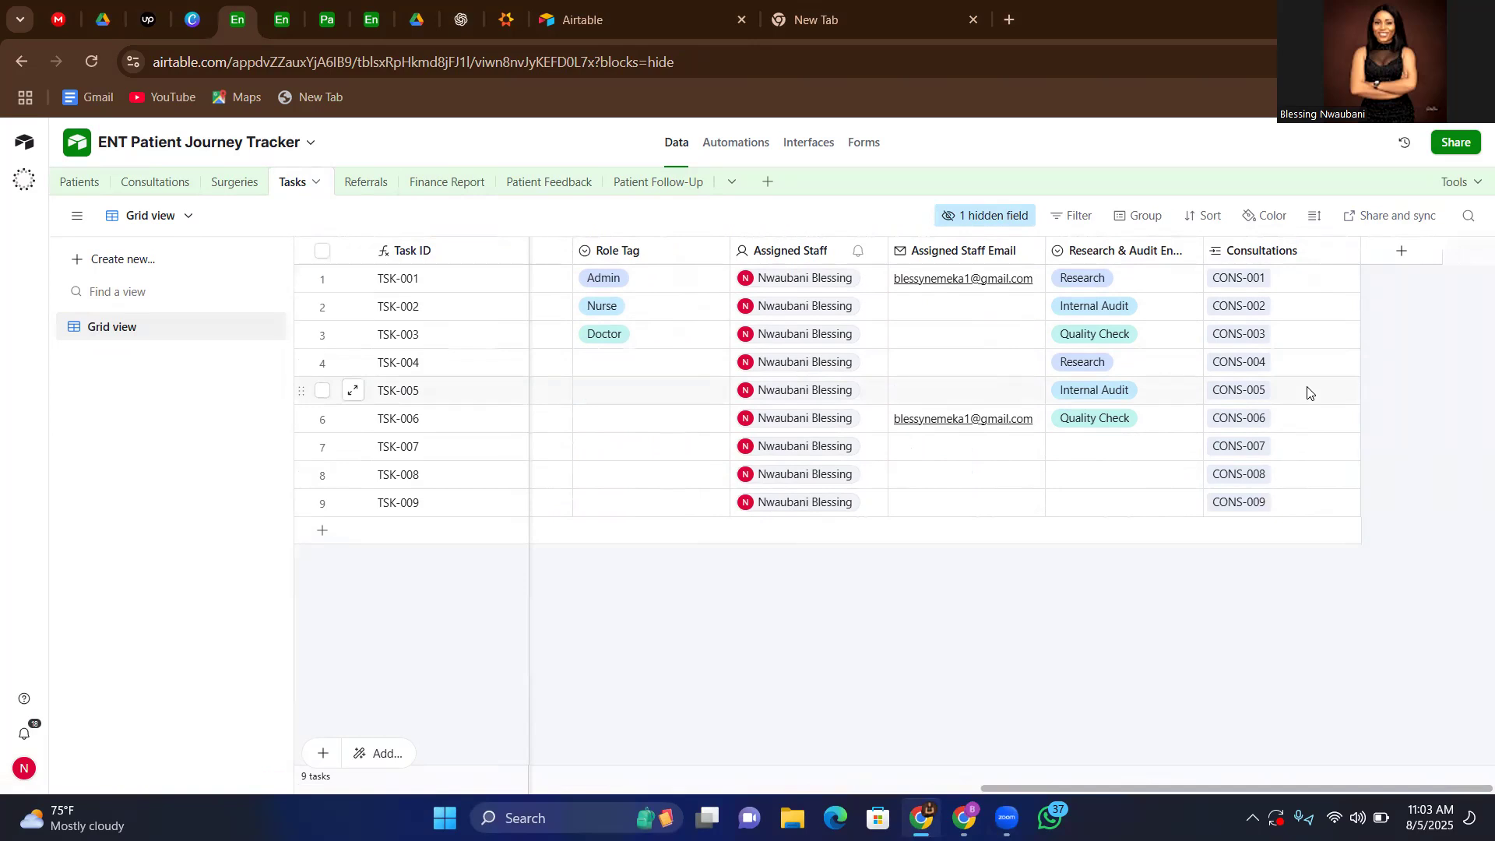
- Look over the Referrals table and examine the Finance Report table's grid view fields from Patients through to Year
left_click(359, 187)
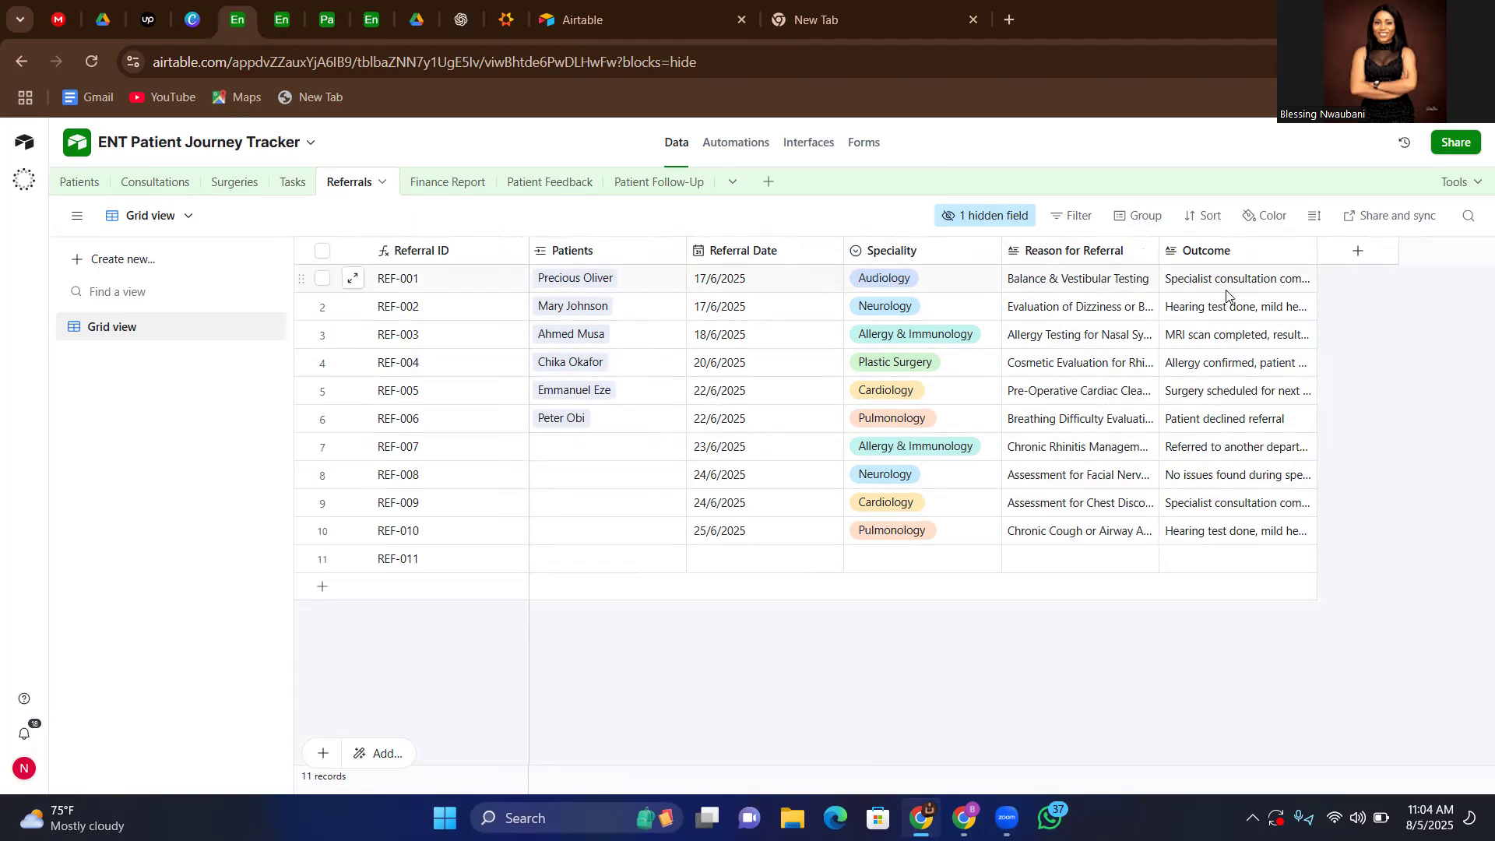
left_click(440, 190)
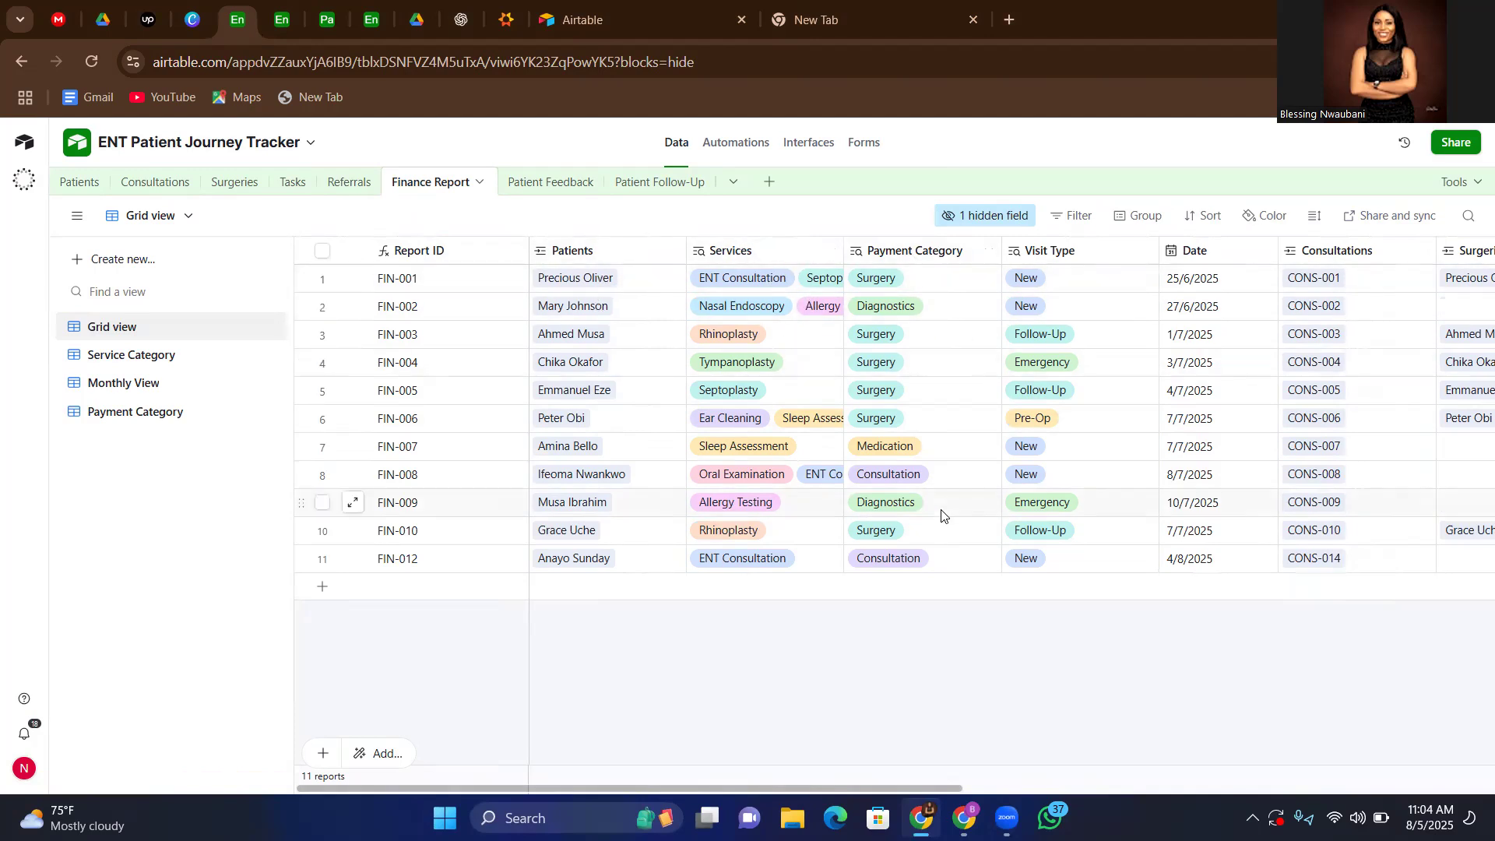
scroll(1113, 635, "right", 4)
scroll(828, 294, "left", 3)
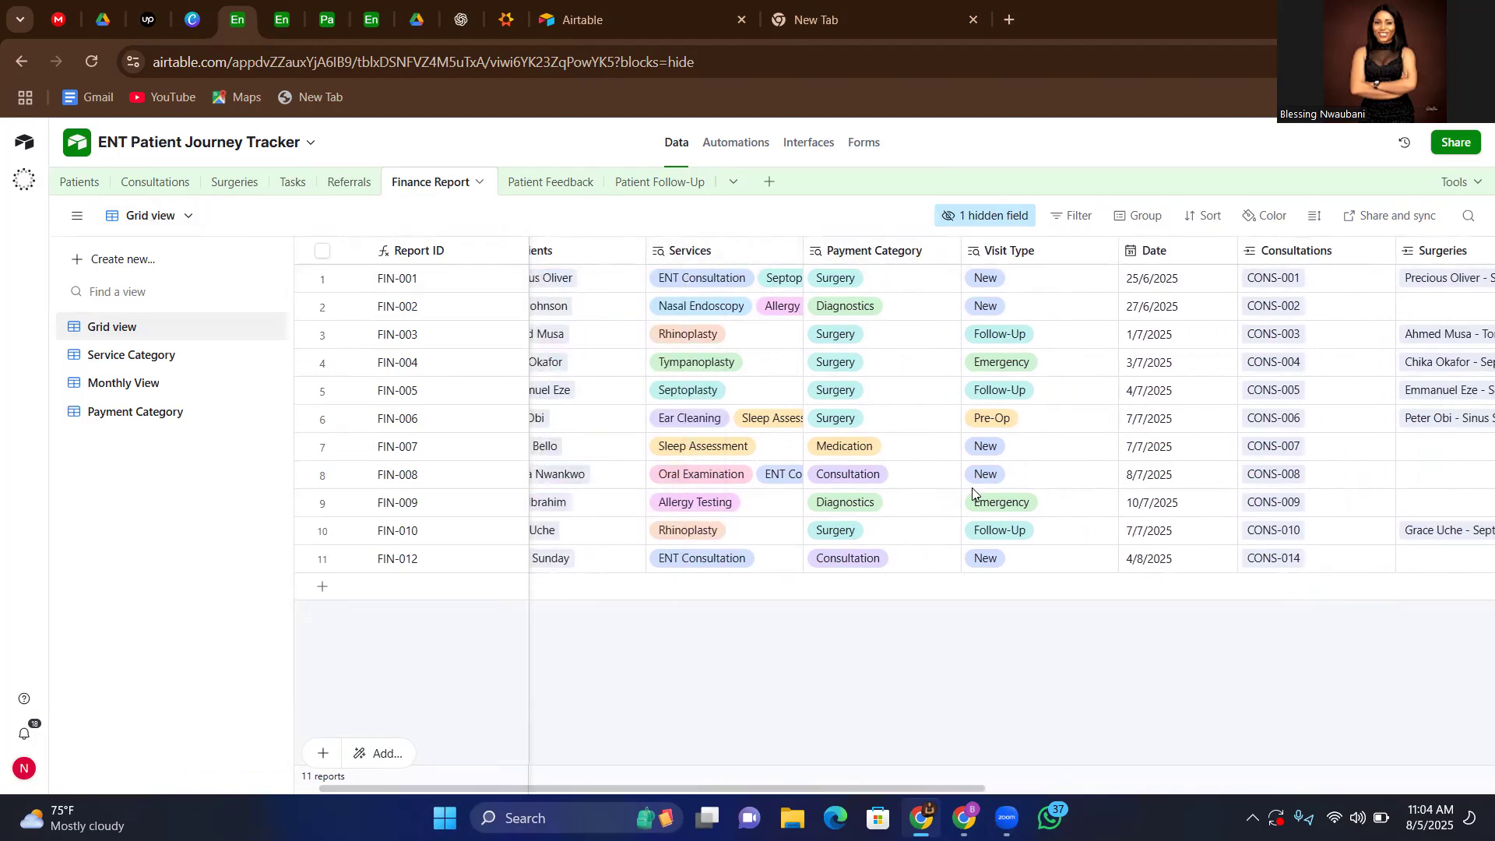
scroll(980, 355, "right", 4)
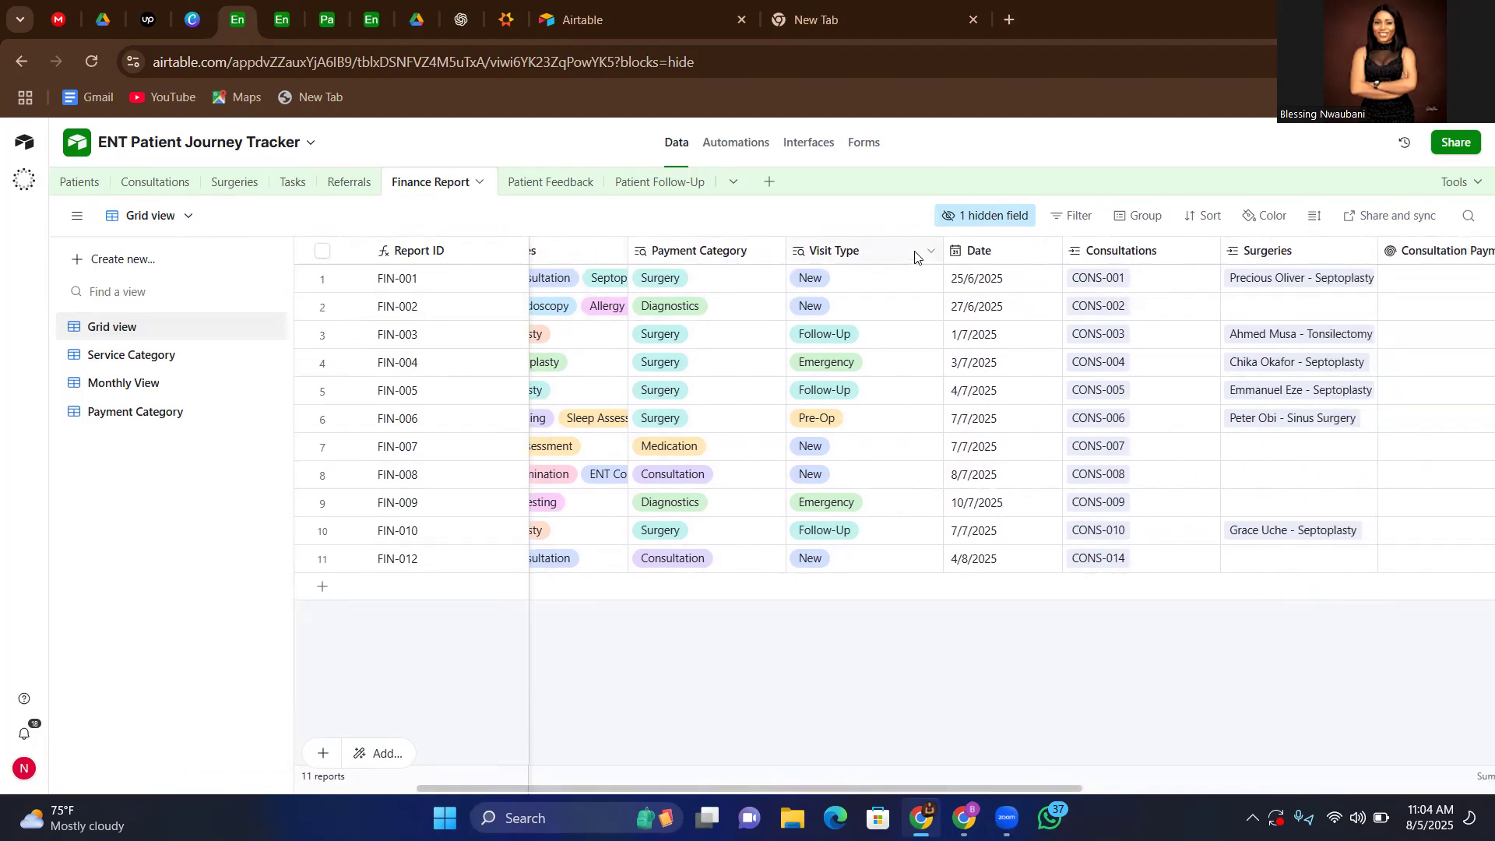
scroll(1142, 628, "right", 4)
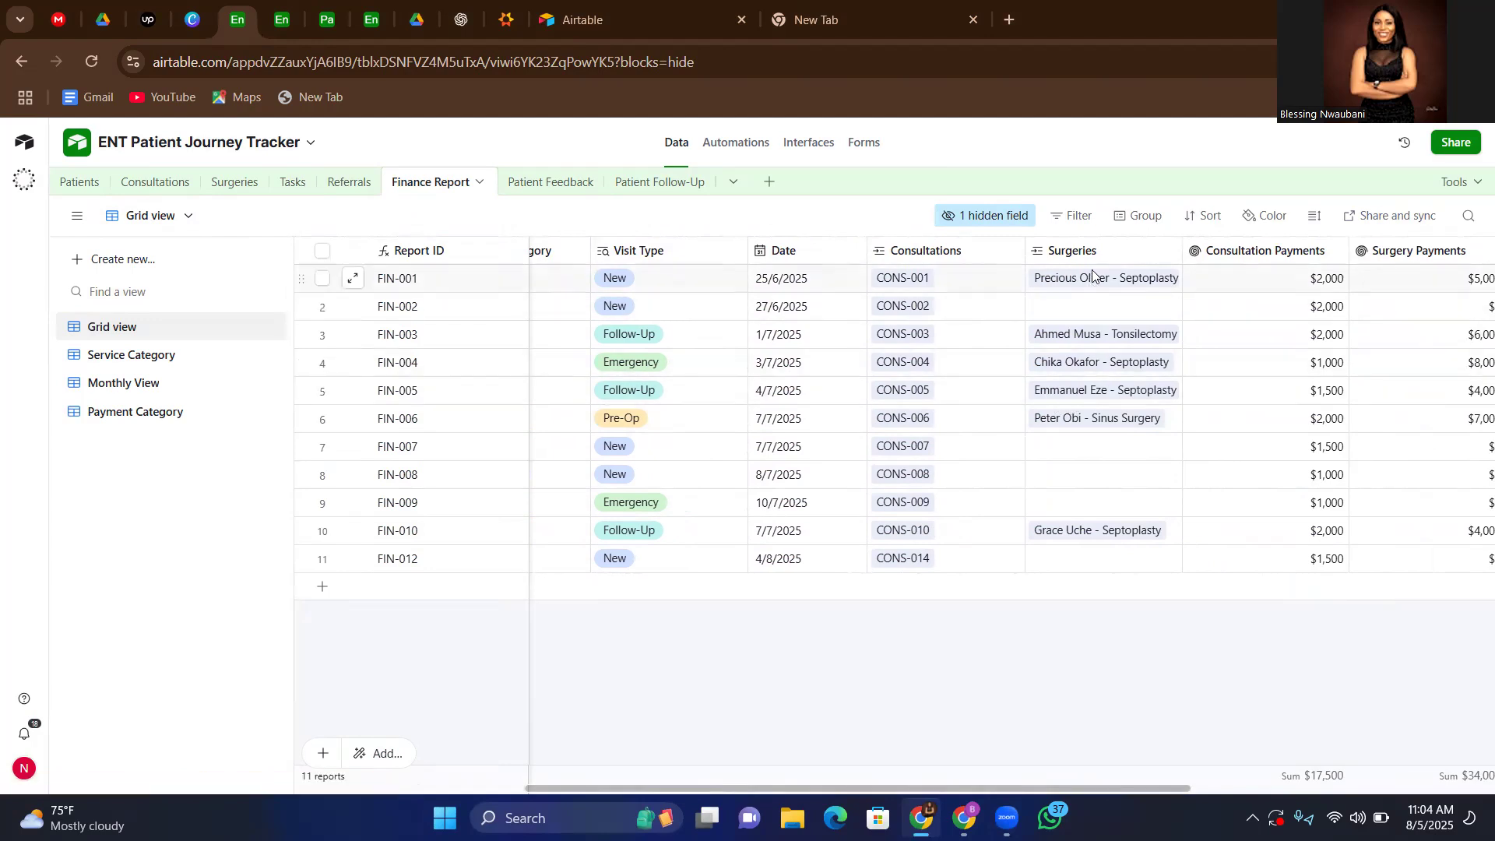
scroll(1235, 648, "right", 6)
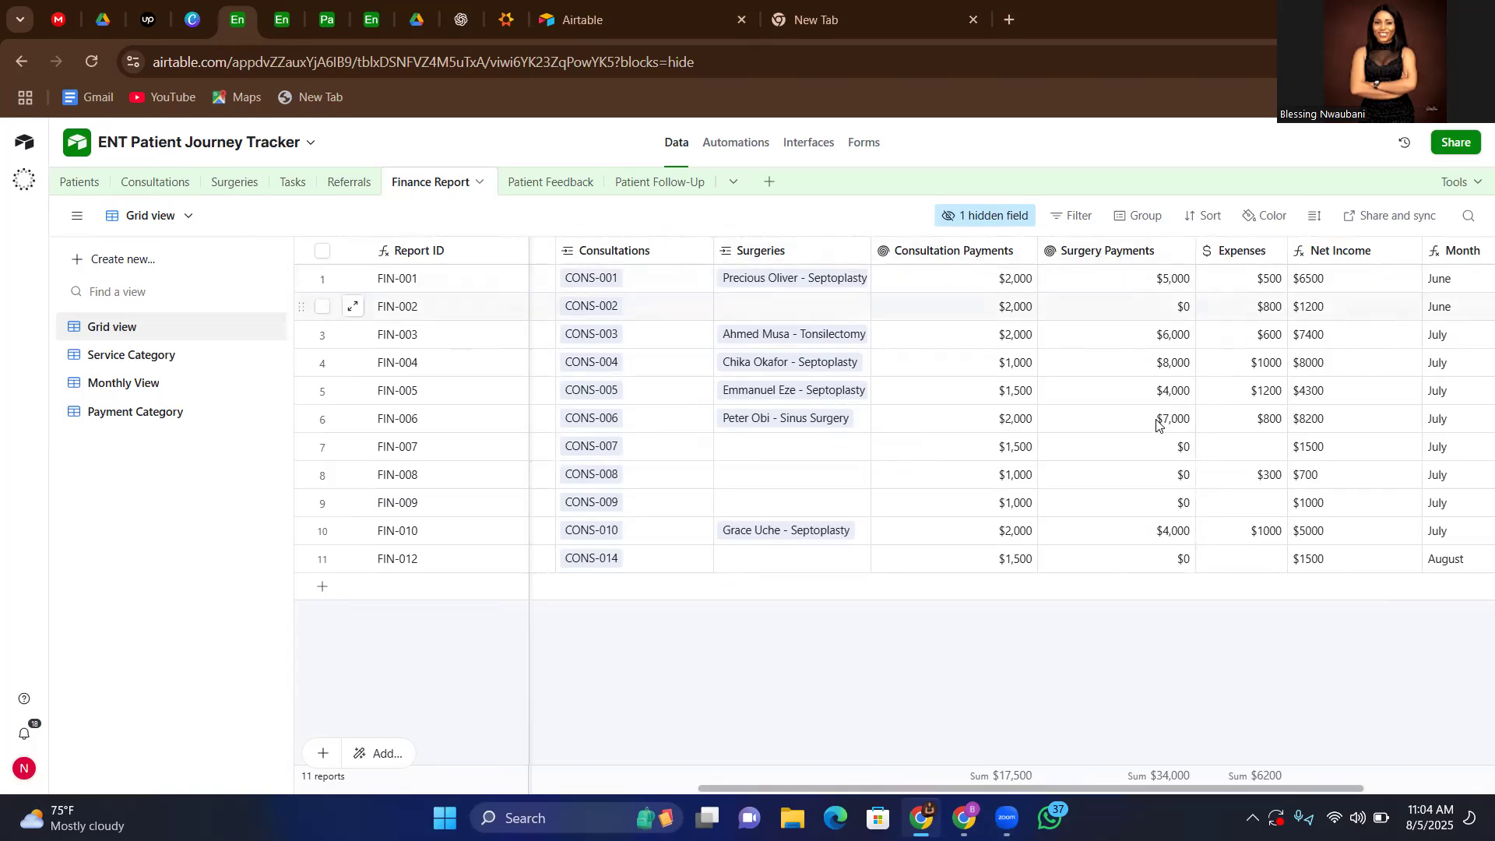
scroll(1342, 661, "right", 5)
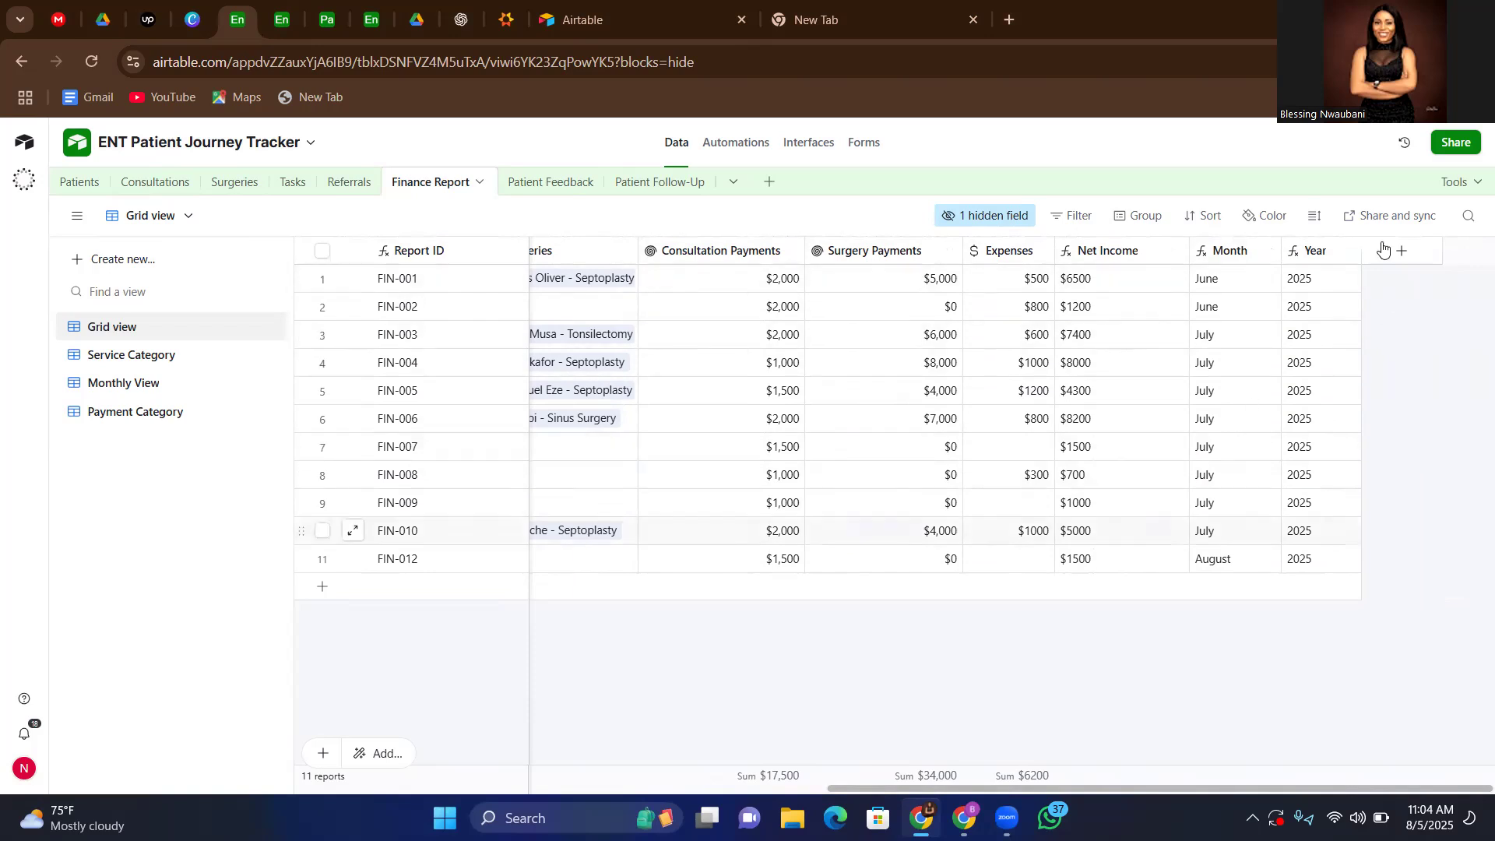
- Look through the Finance Report records grouped by service in the Service Category view
left_click(127, 363)
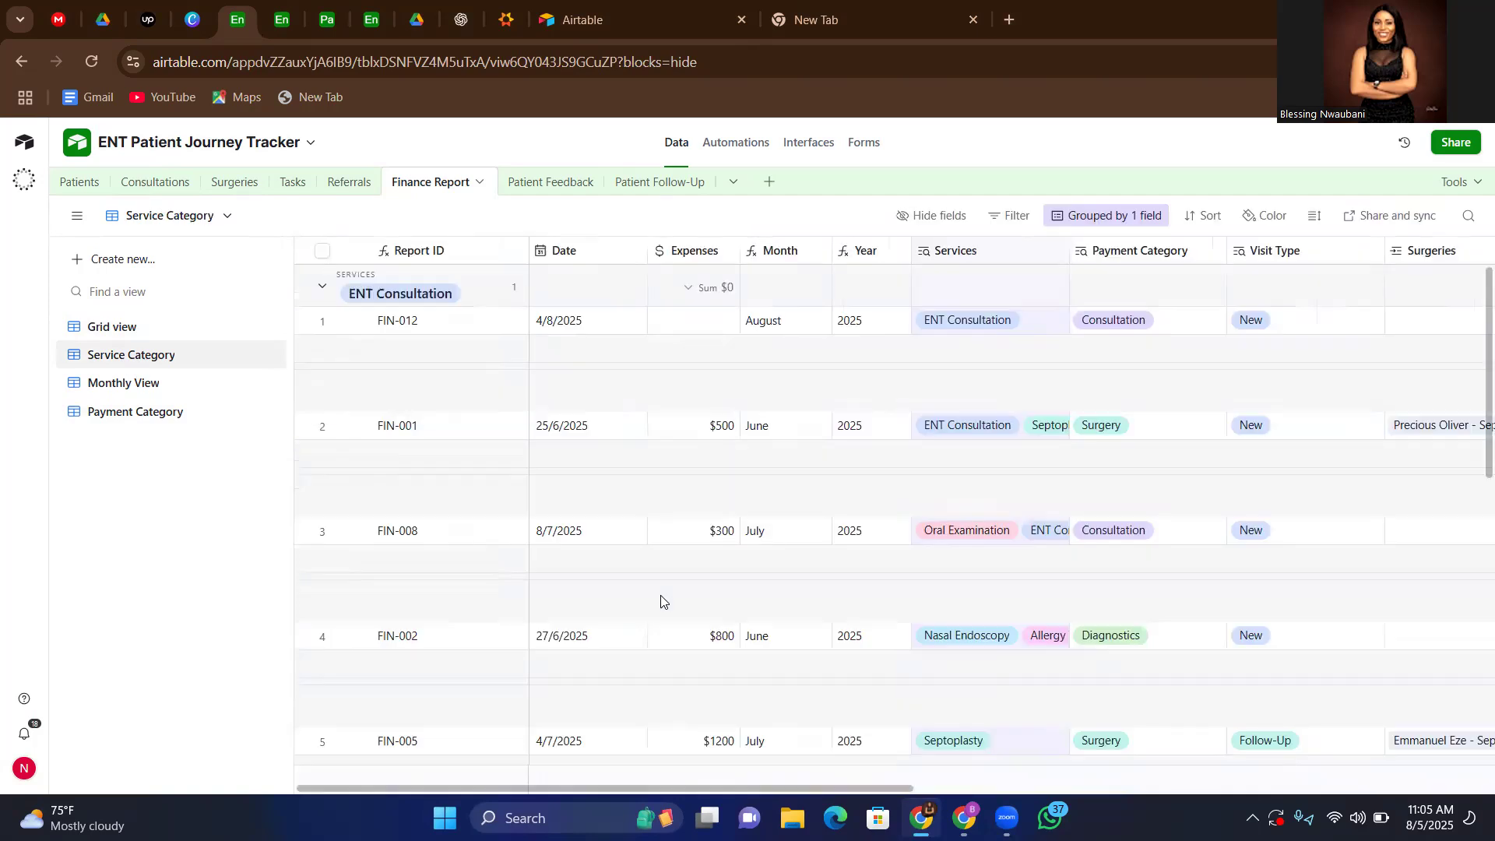
scroll(662, 603, "down", 1)
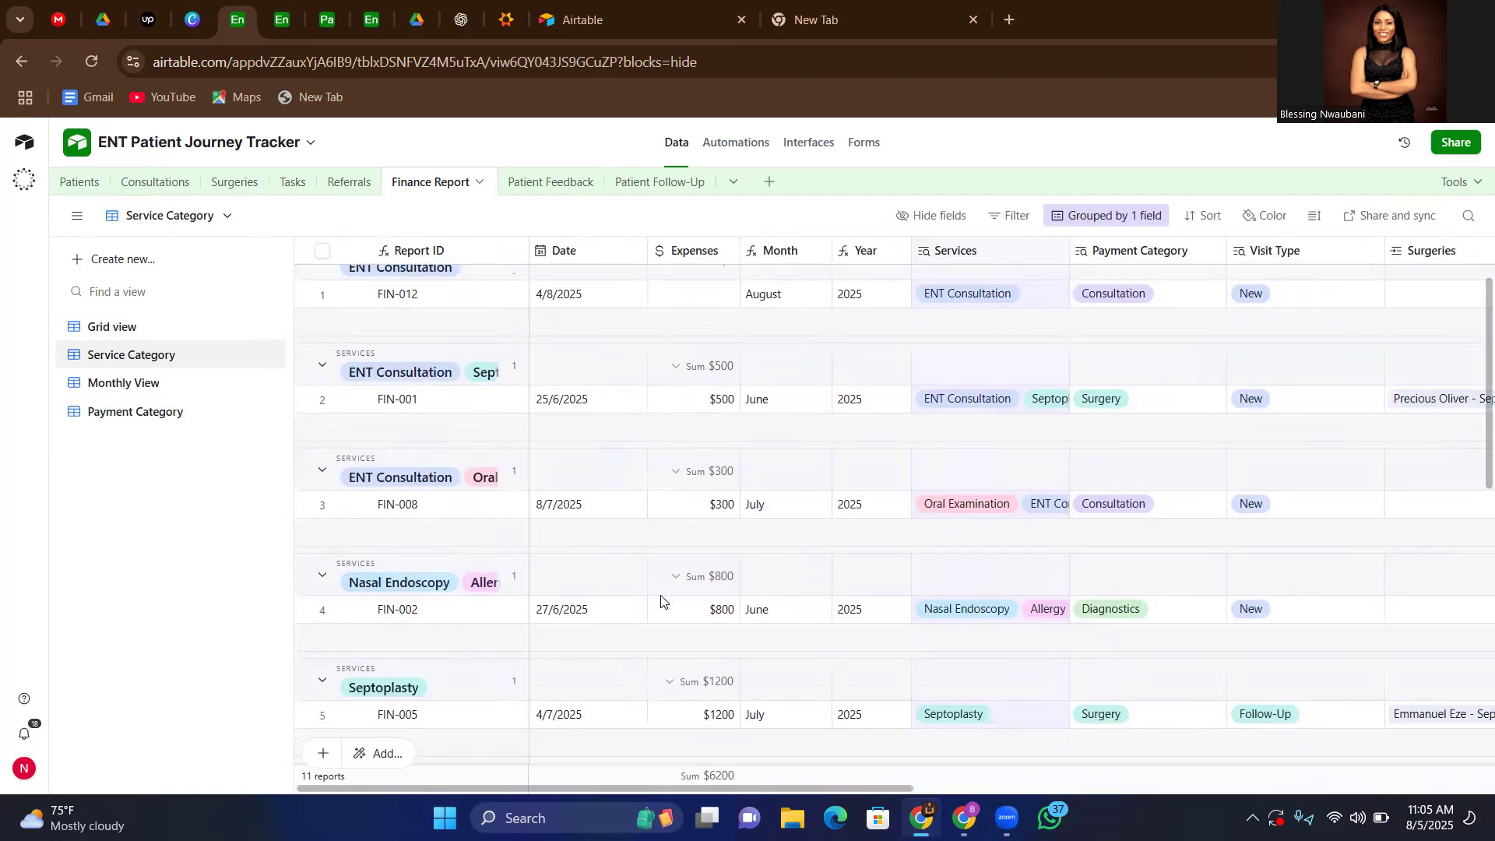
scroll(437, 353, "up", 1)
scroll(436, 352, "down", 2)
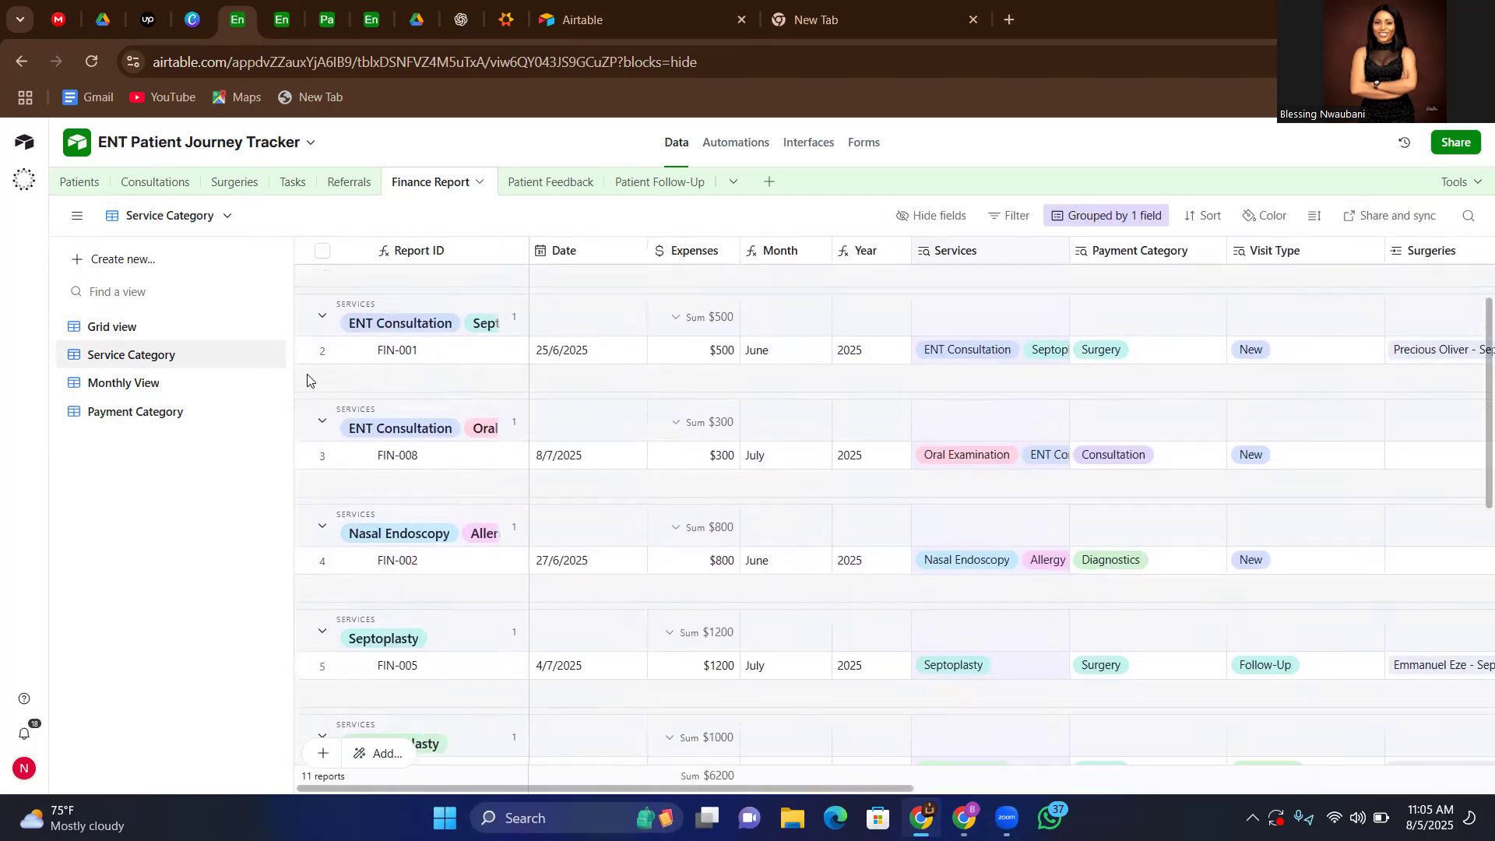
- Look through the Finance Report records grouped by month and year in the Monthly View
left_click(129, 385)
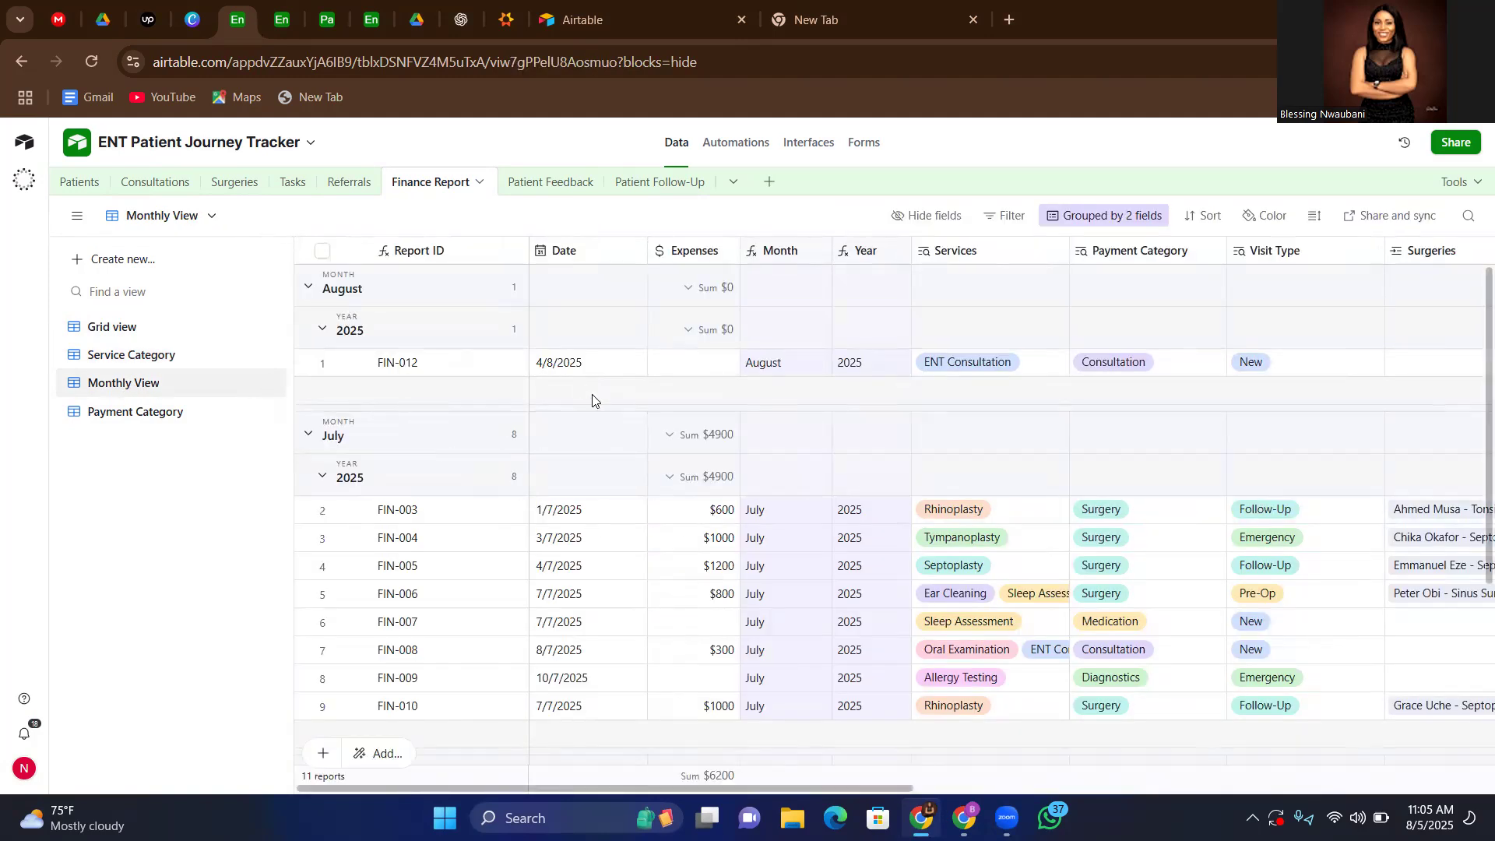
scroll(591, 401, "down", 2)
scroll(591, 400, "down", 1)
scroll(591, 400, "up", 2)
scroll(435, 455, "down", 1)
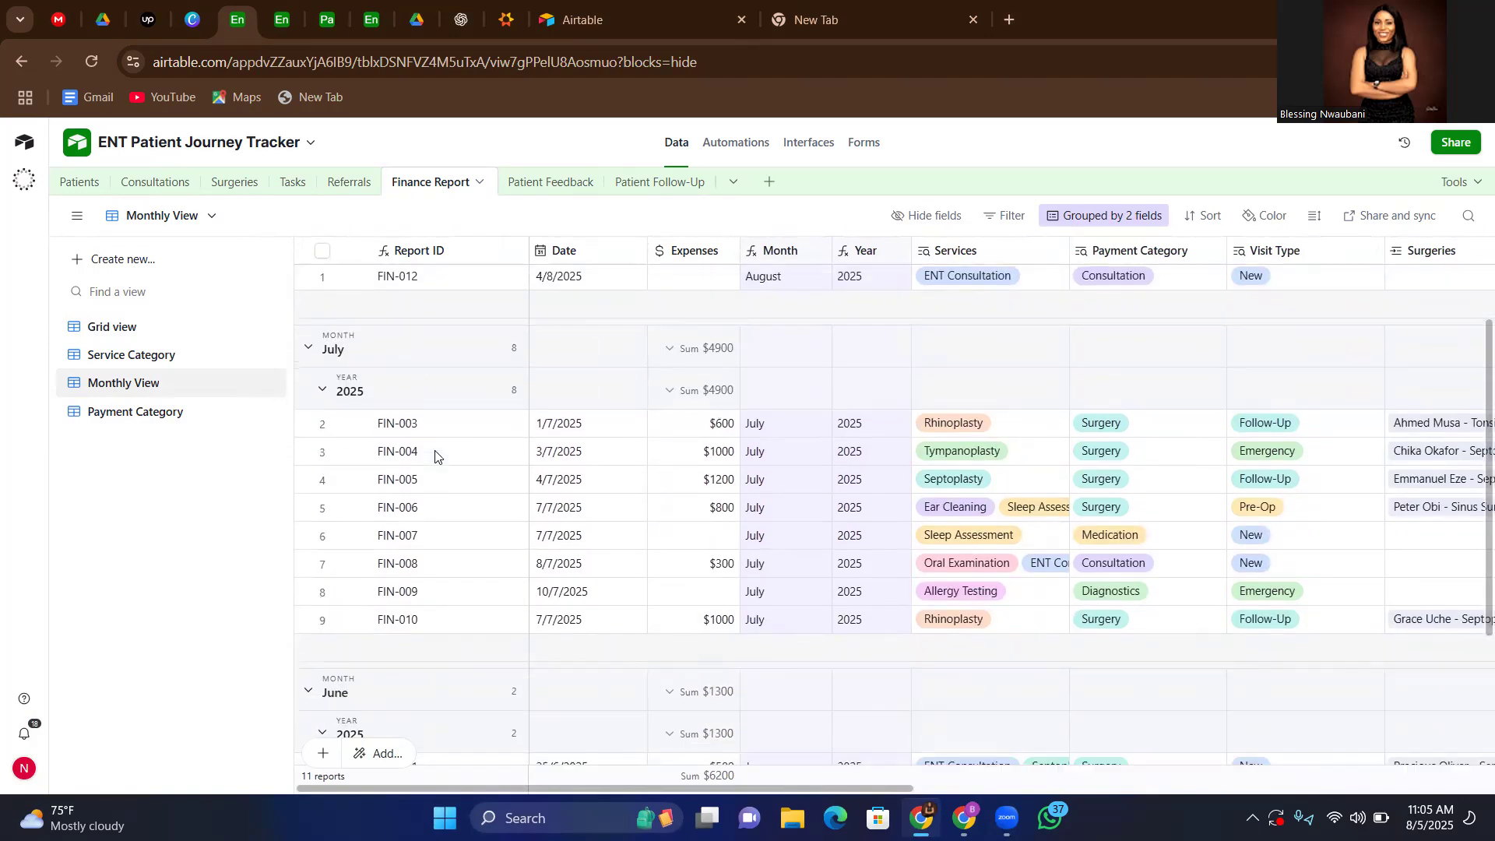
scroll(476, 676, "down", 1)
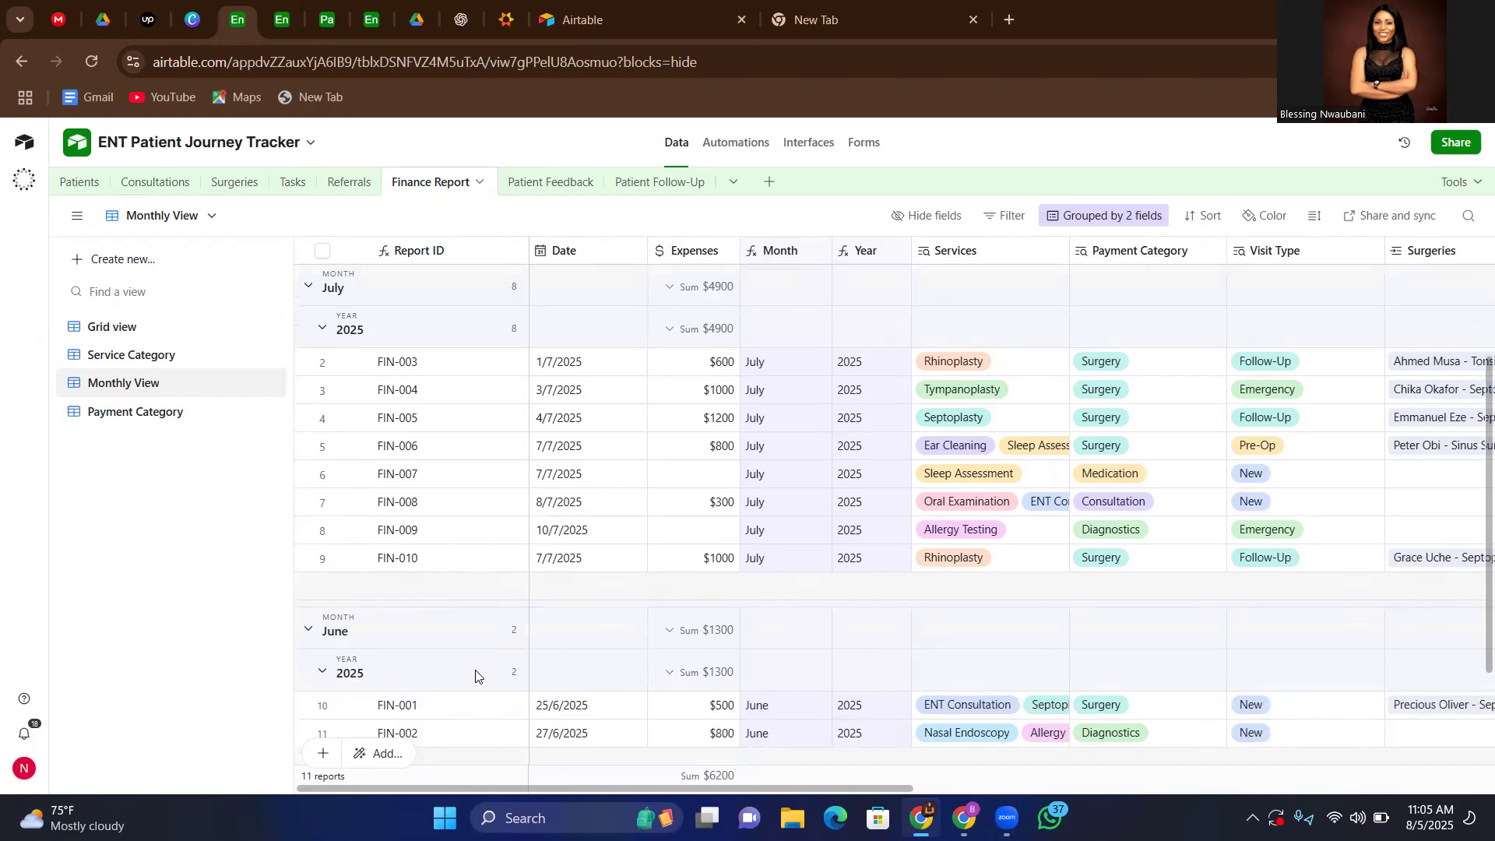
- Look through the Finance Report records grouped by payment category in the Payment Category view, including the expense and payment fields
scroll(473, 674, "up", 2)
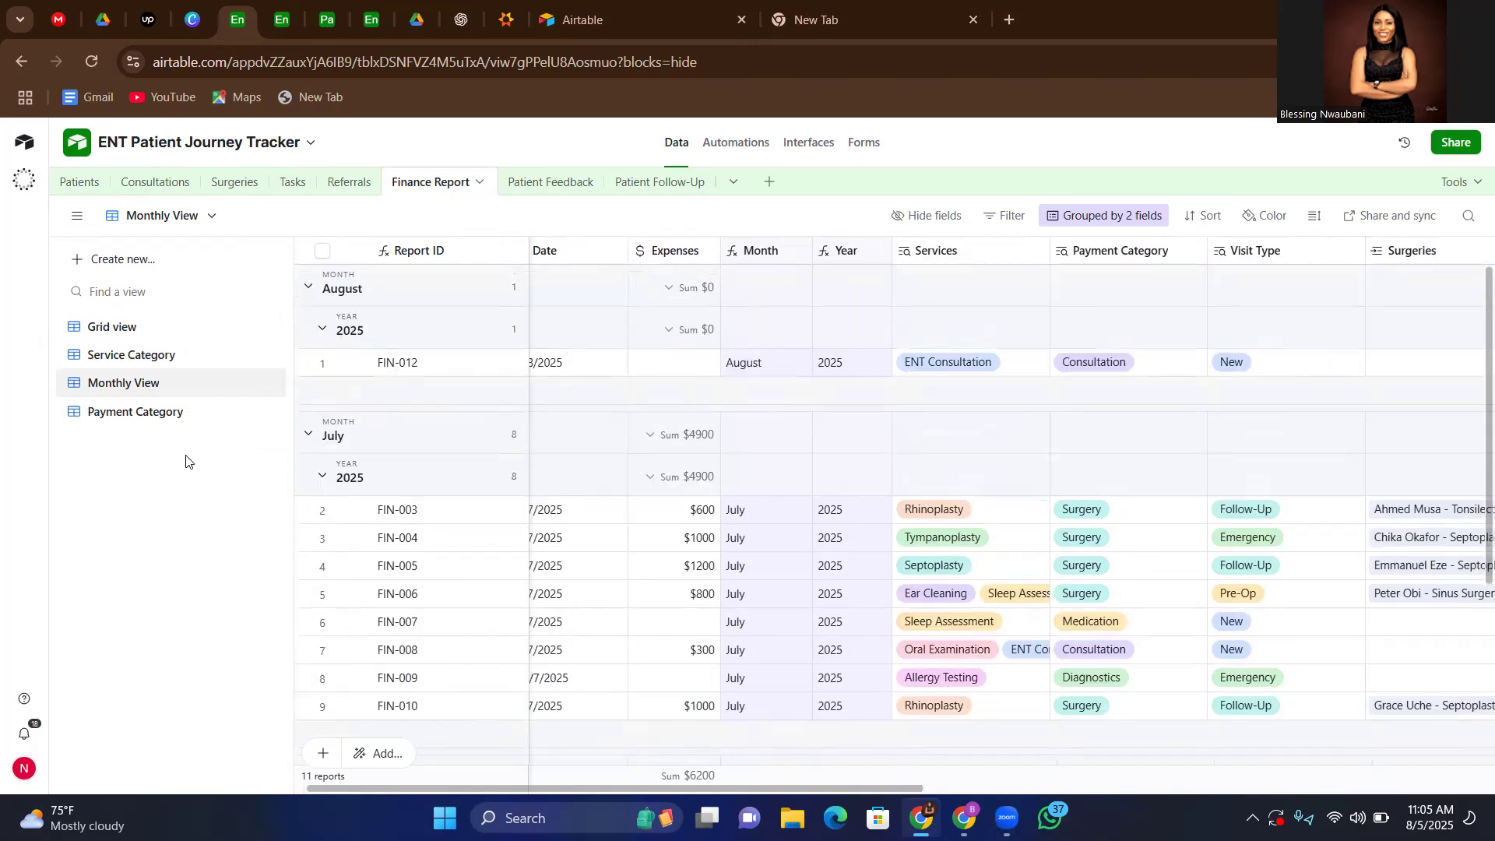
left_click(131, 412)
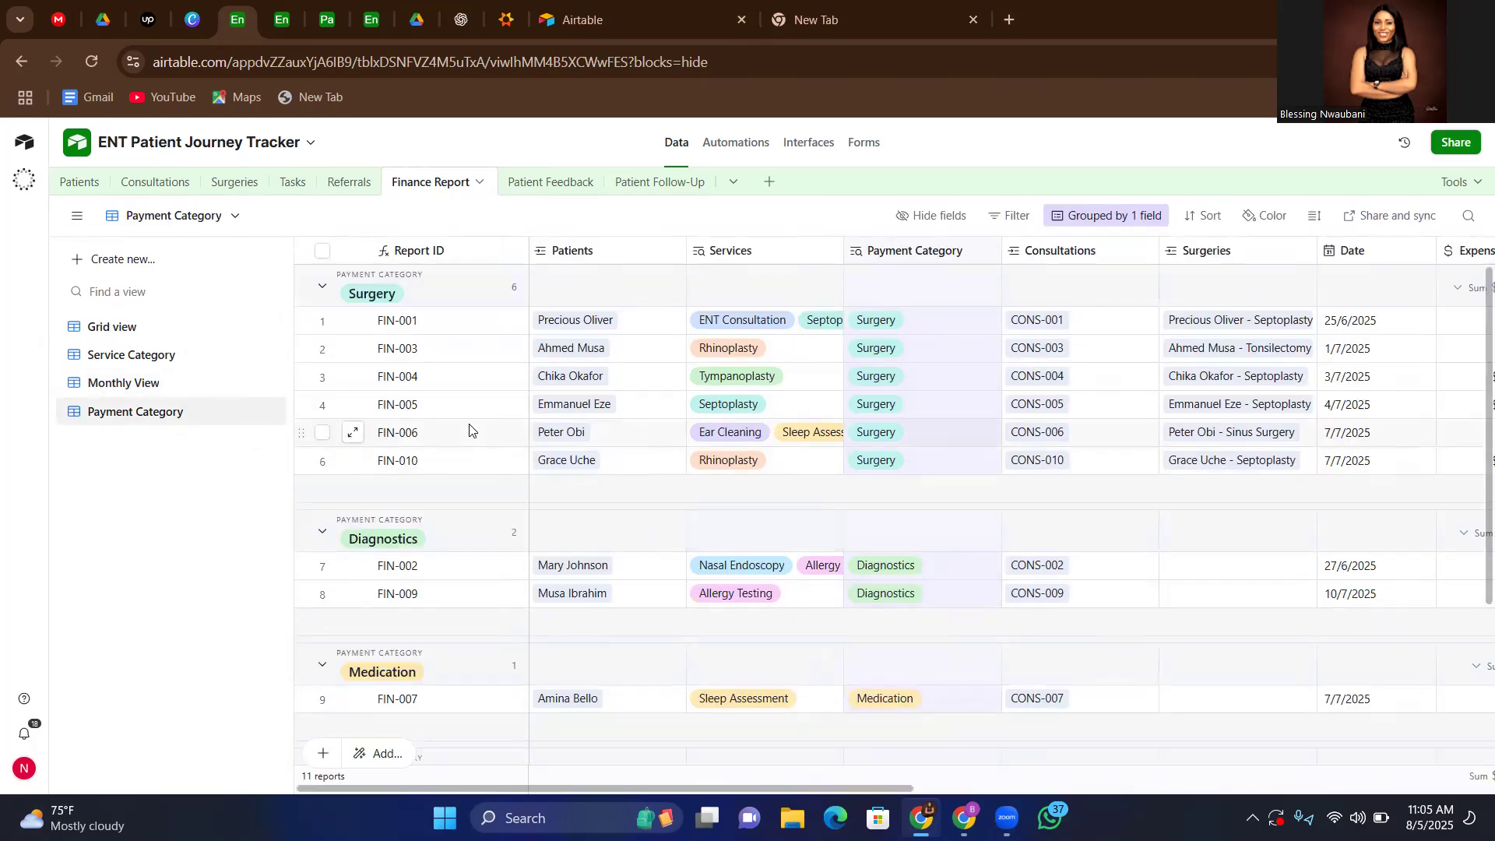
scroll(874, 553, "right", 10)
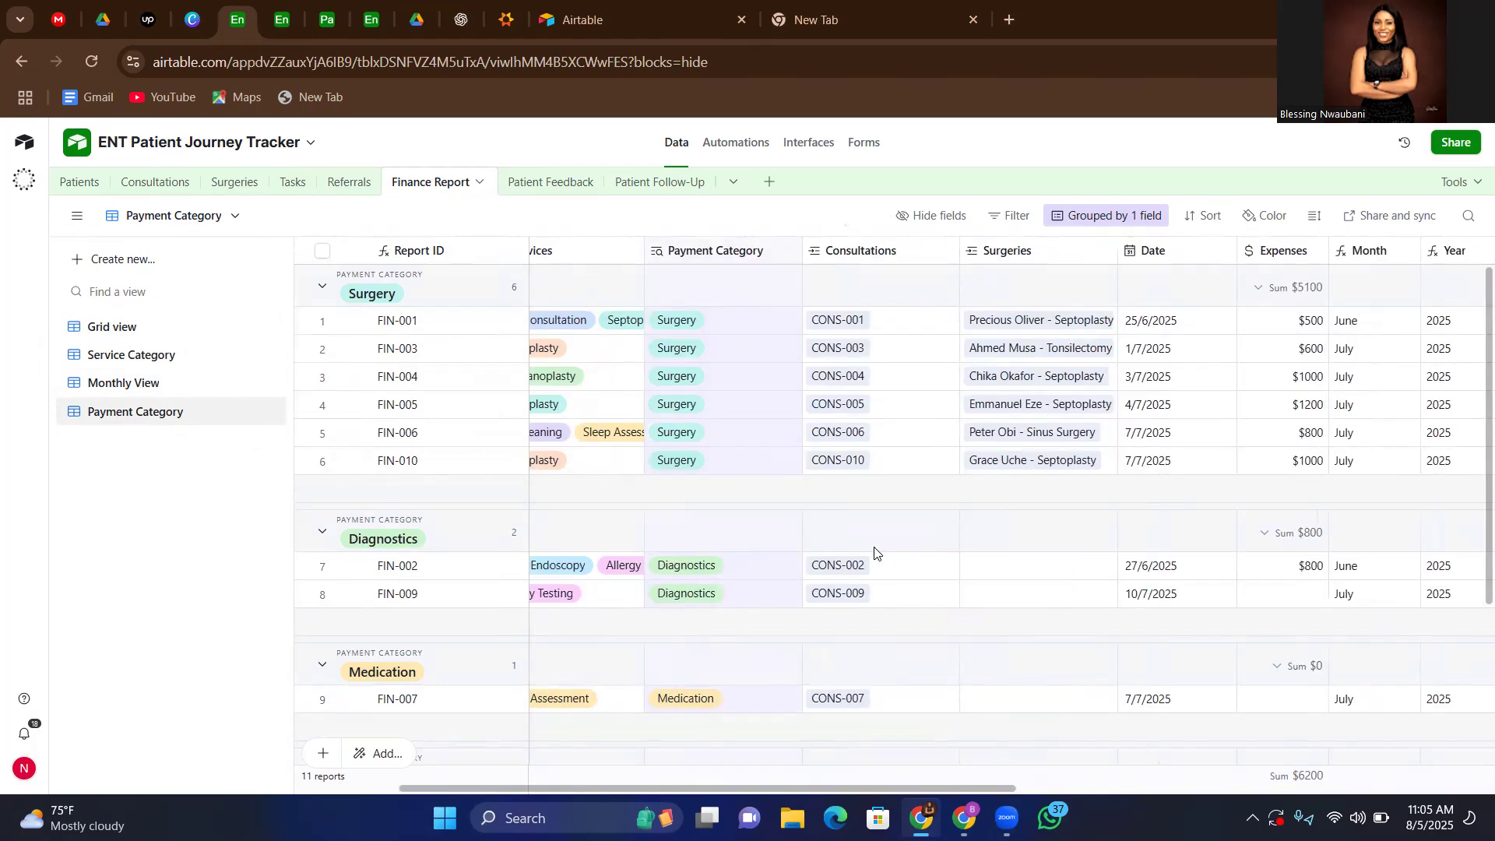
scroll(875, 552, "right", 3)
scroll(874, 553, "left", 15)
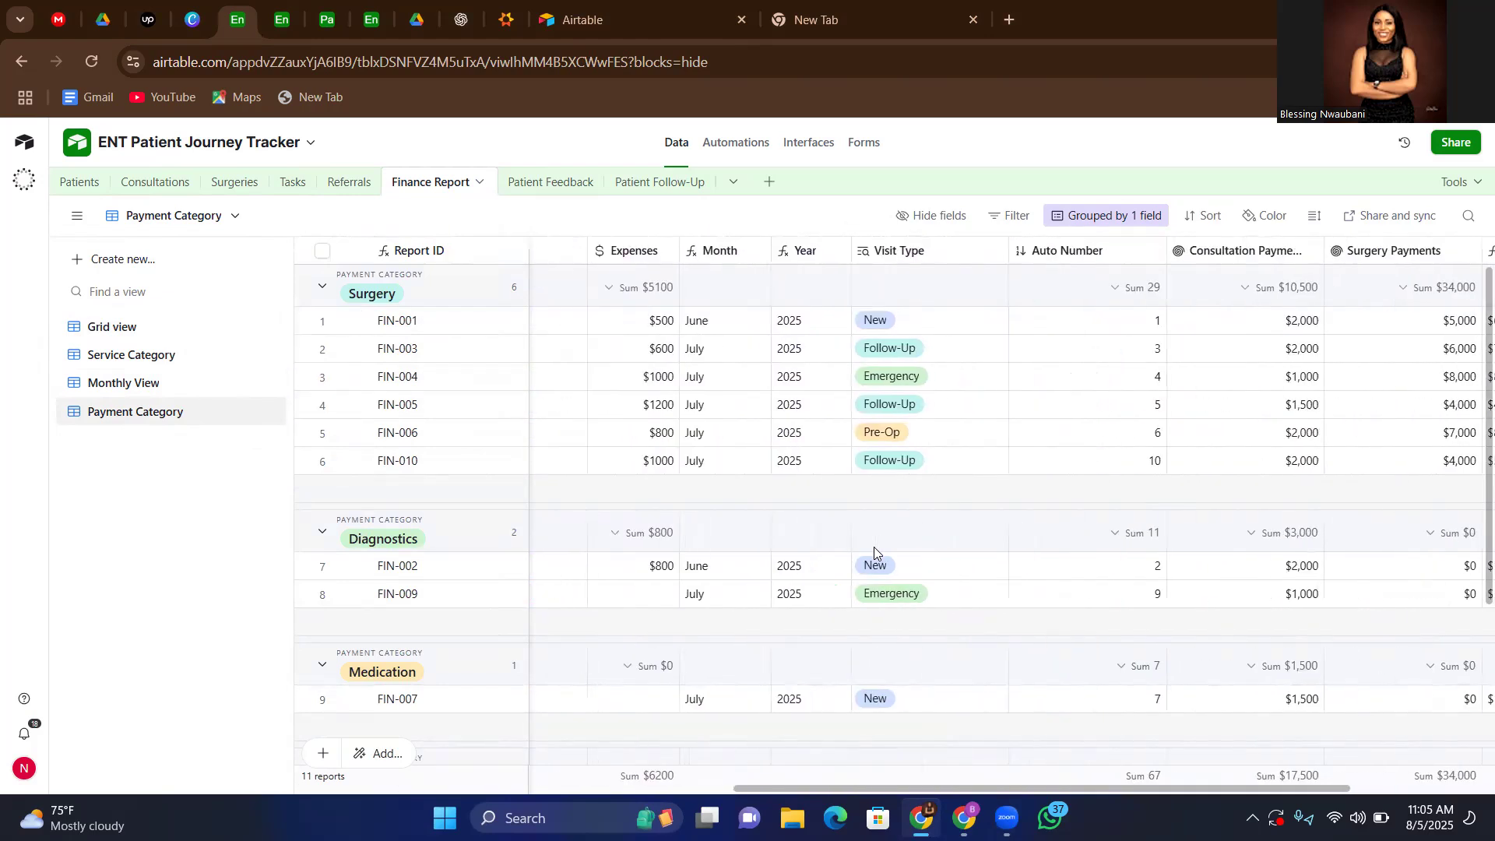
- Open the Patient Feedback table and examine its grid view fields from Patient Name through to Feedback Form Link
left_click(533, 184)
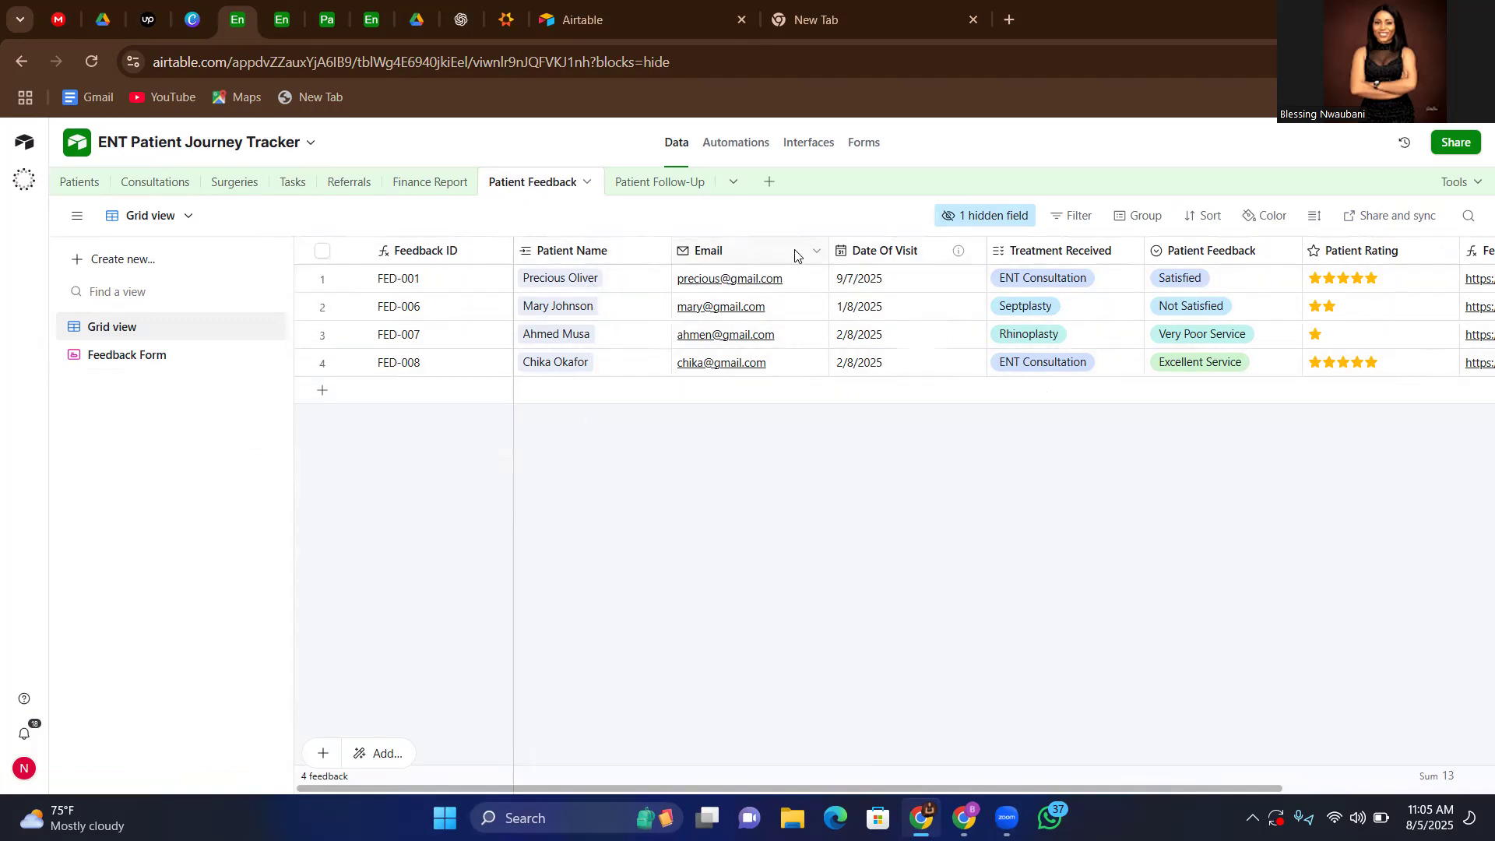
scroll(1158, 475, "right", 2)
scroll(1158, 475, "right", 2)
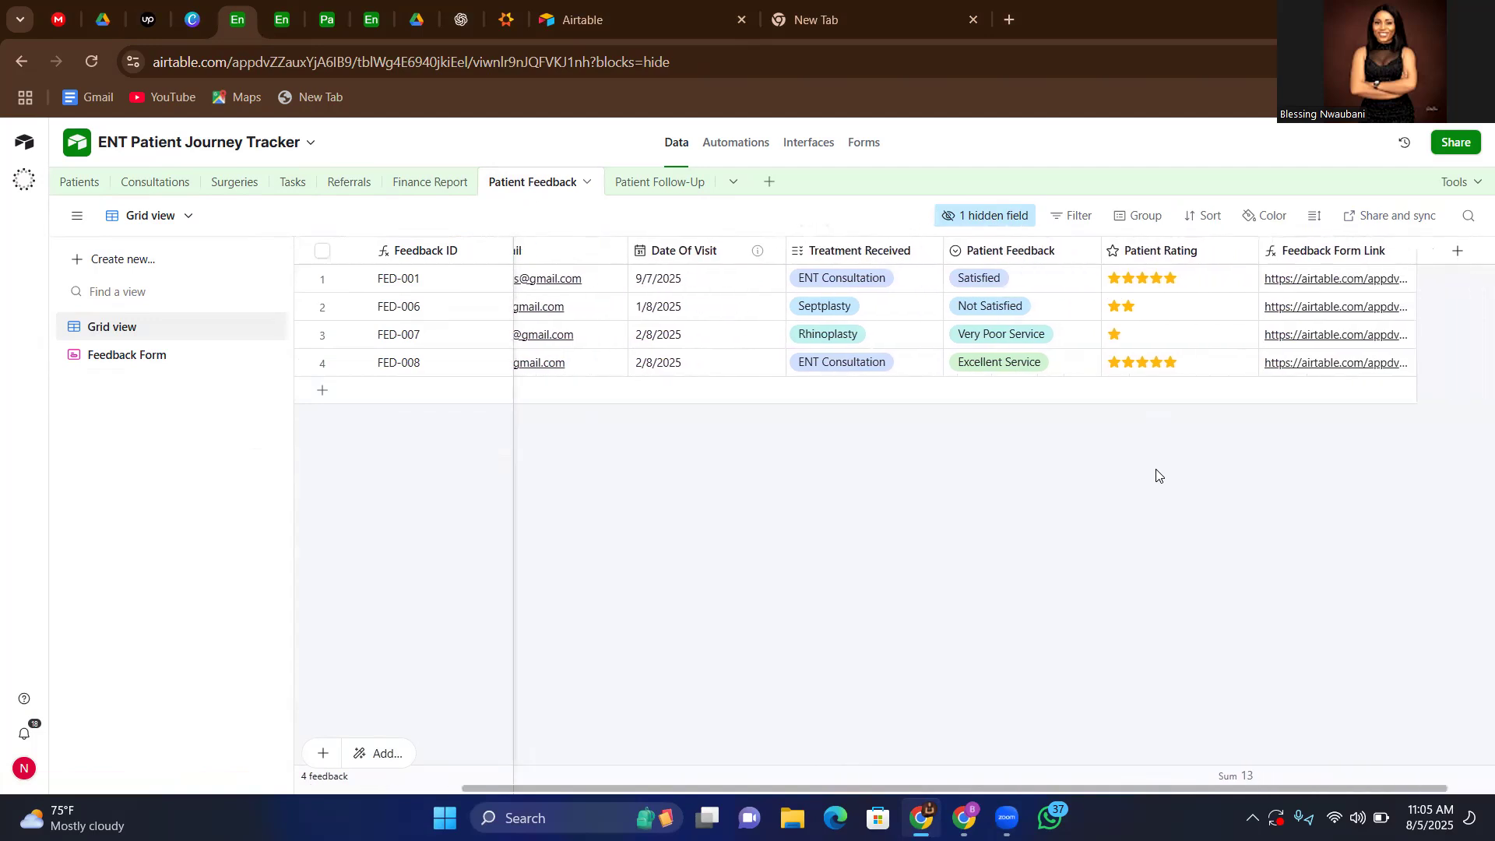
scroll(1157, 475, "left", 4)
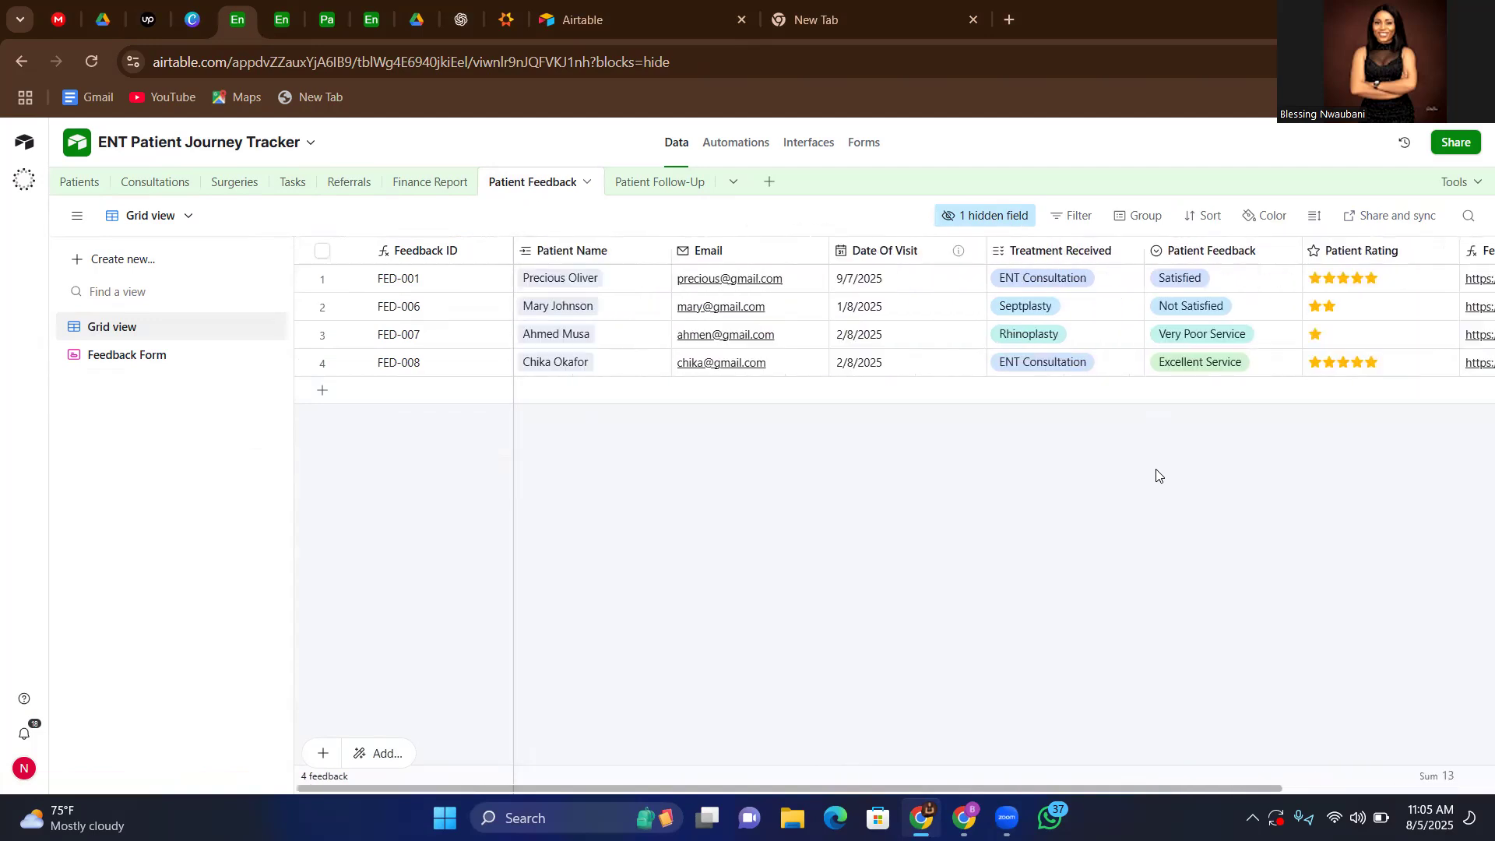
- Open the Feedback Form view and examine its questions from Date Of Visit through to Patient Rating
left_click(145, 359)
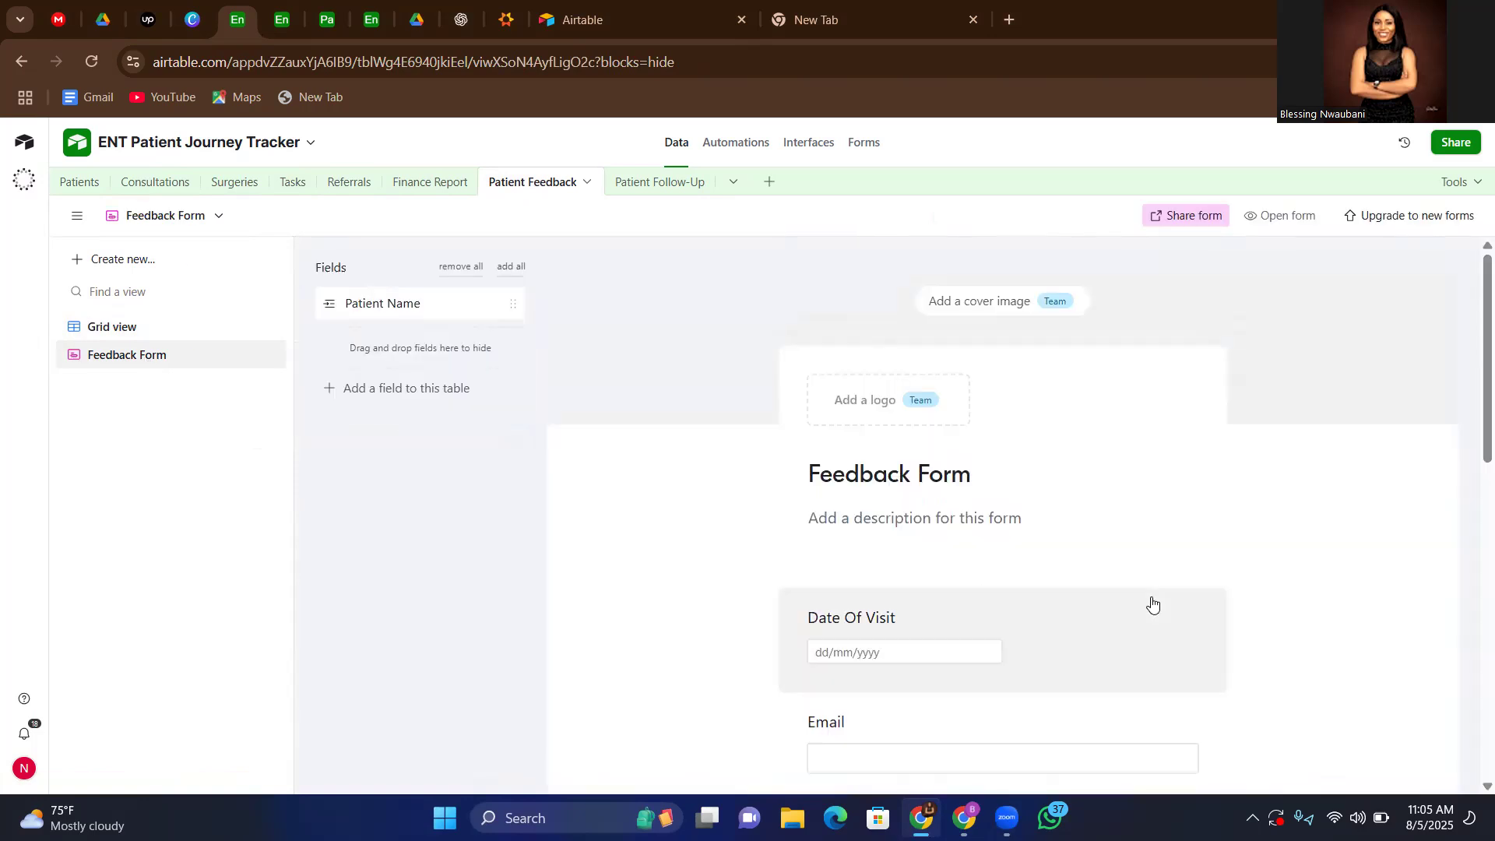
scroll(1152, 604, "down", 4)
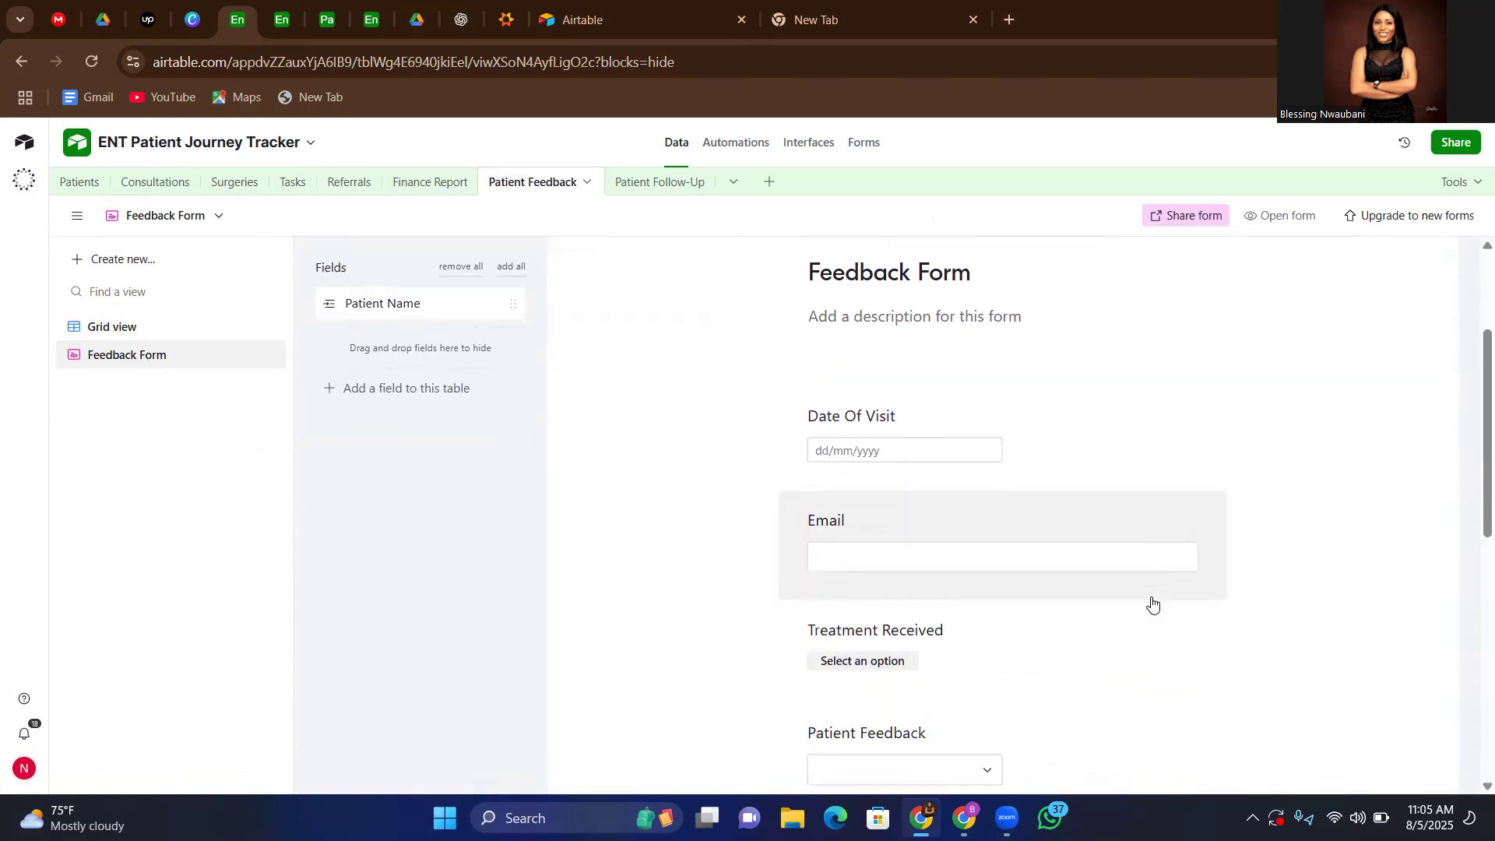
scroll(1152, 603, "down", 3)
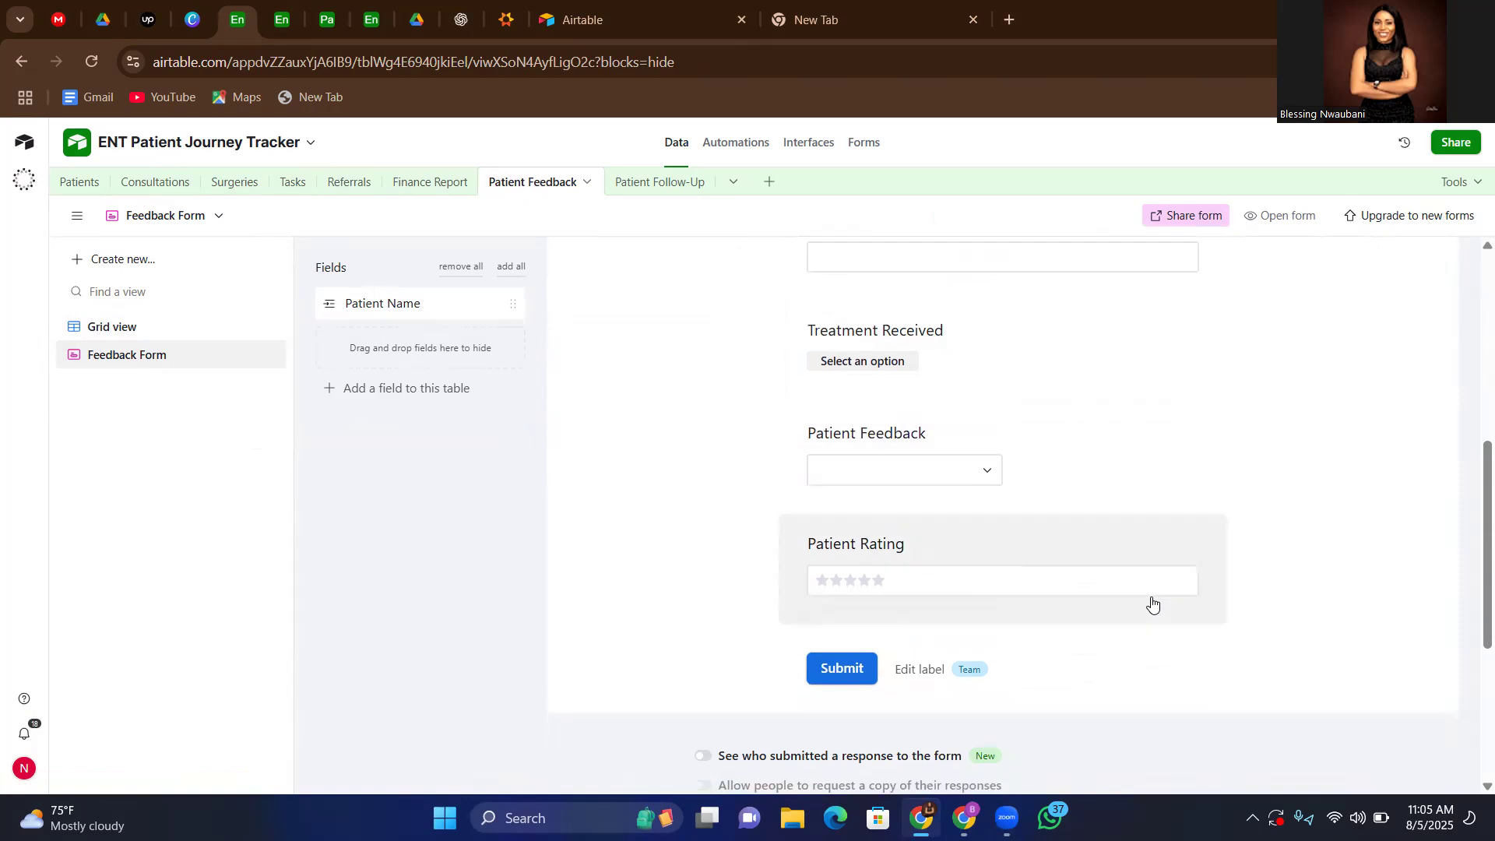
scroll(1152, 604, "up", 4)
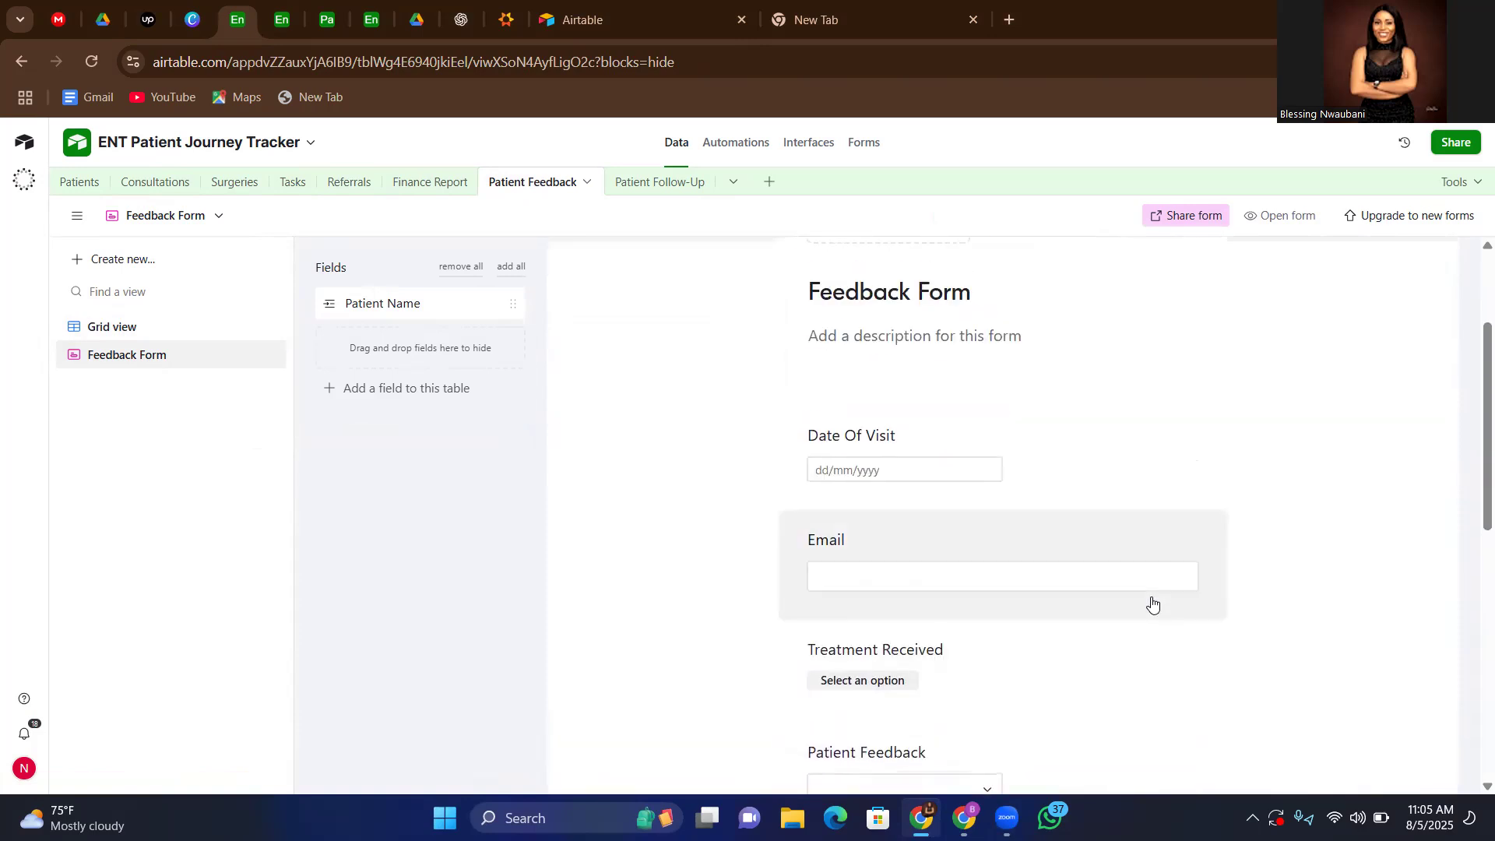
scroll(1153, 603, "up", 1)
scroll(1153, 603, "down", 3)
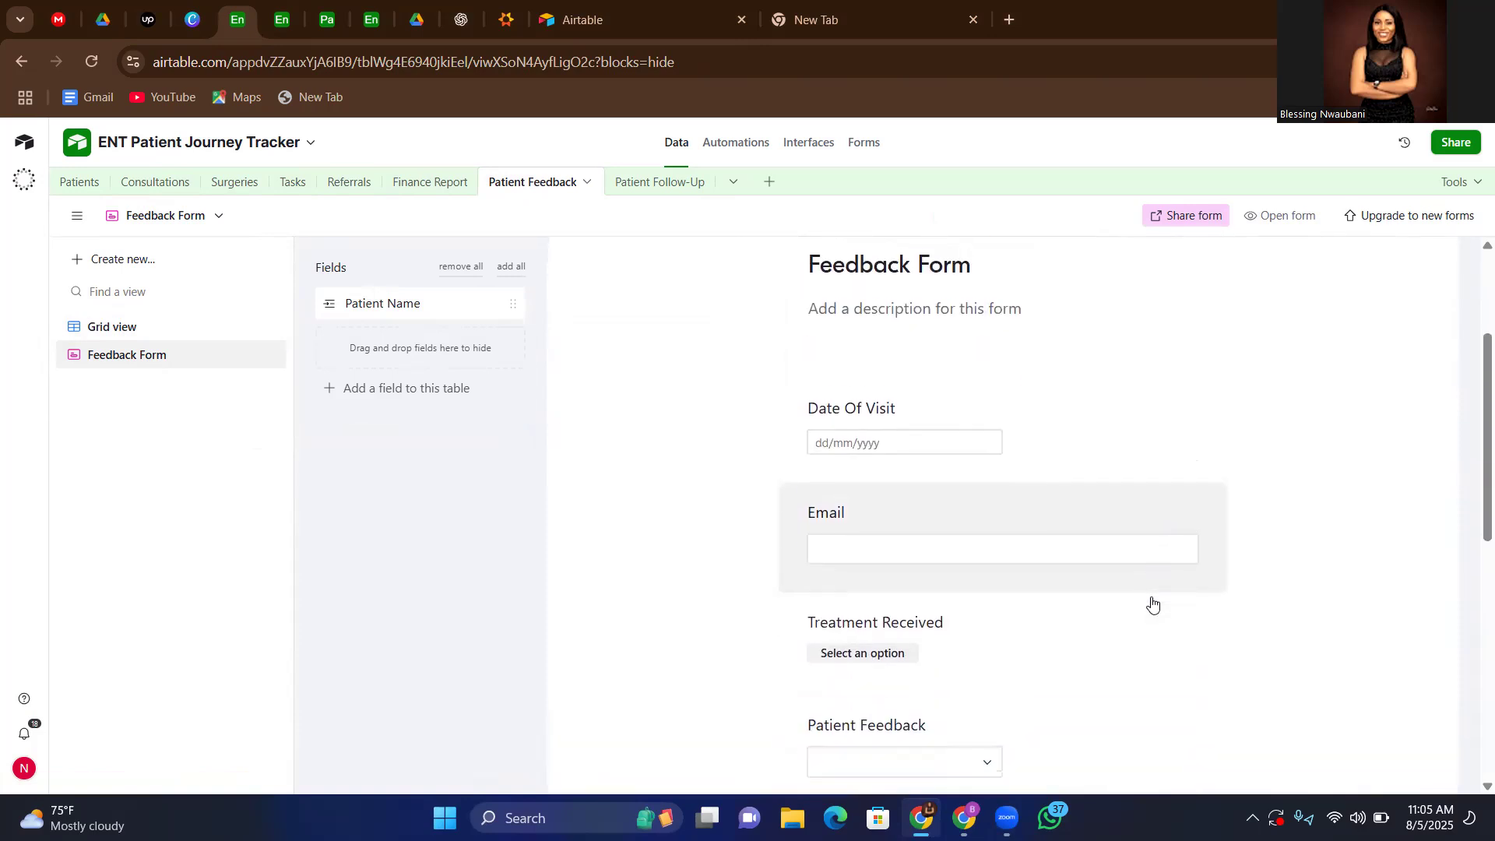
scroll(1153, 600, "down", 1)
scroll(1152, 600, "up", 3)
scroll(1152, 603, "up", 2)
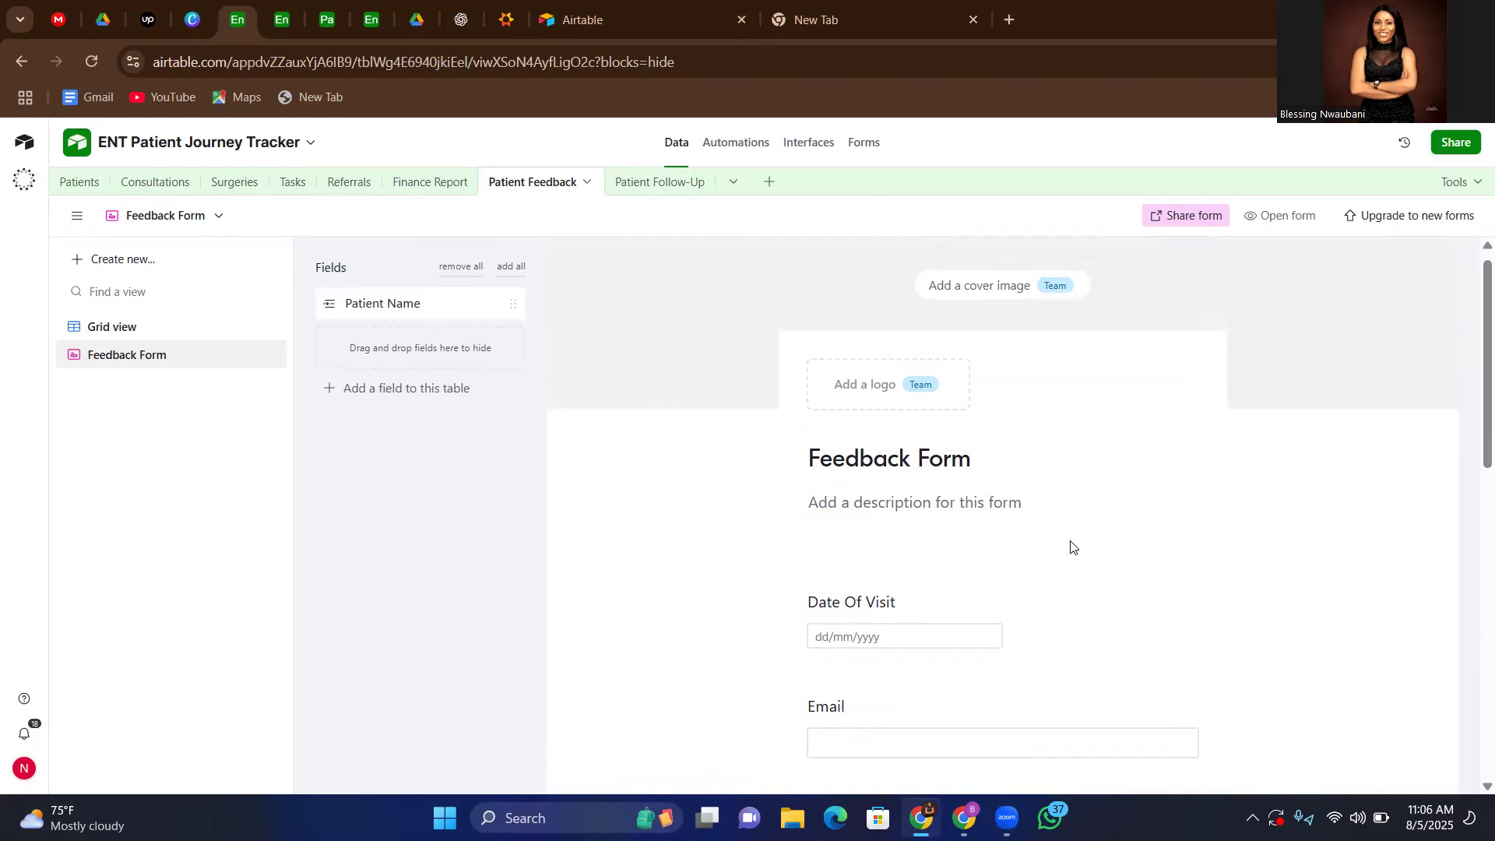
scroll(1070, 546, "down", 1)
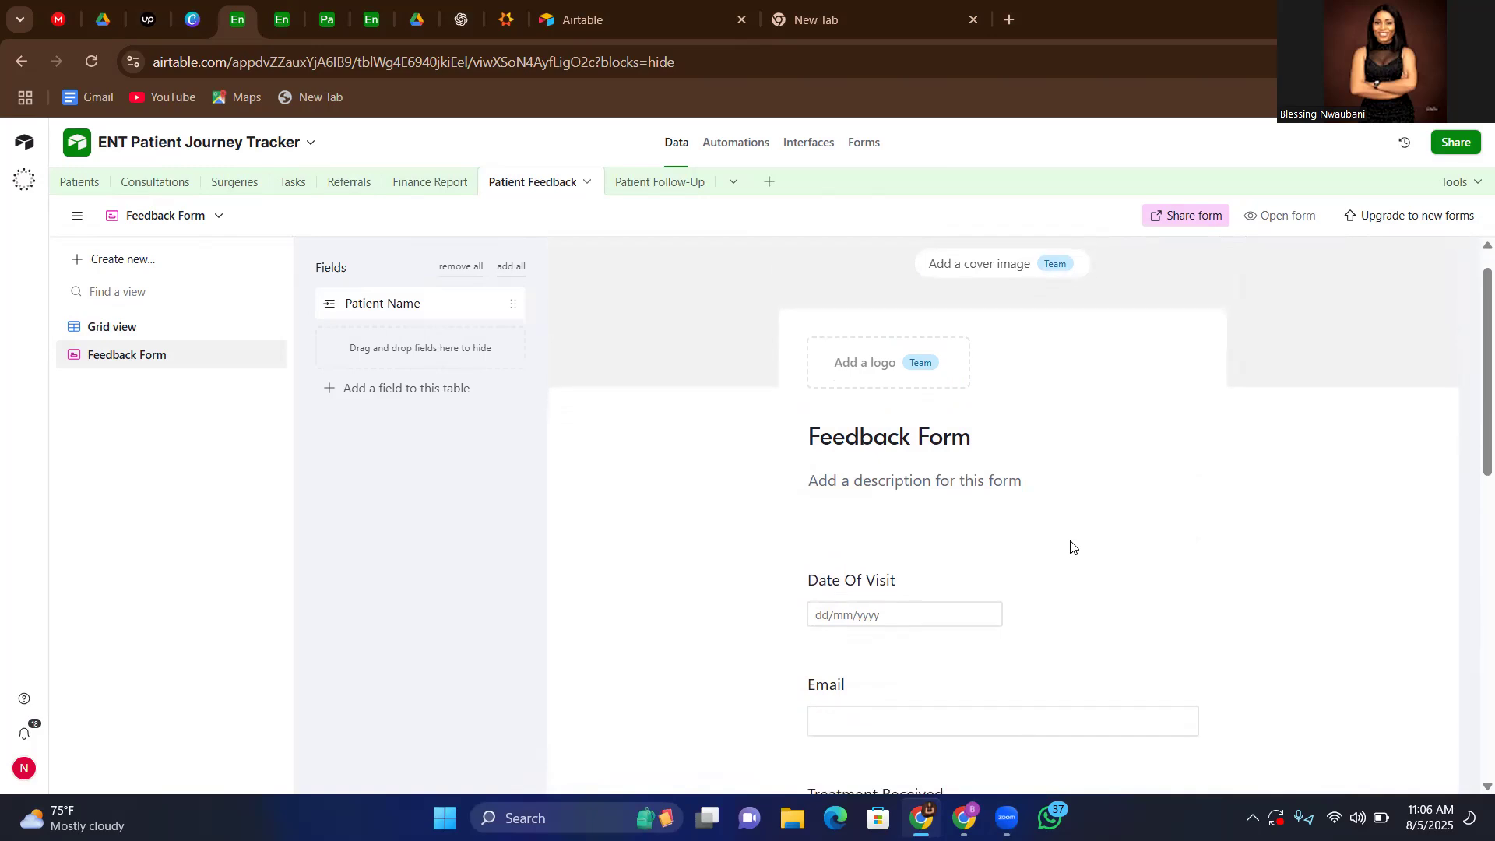
scroll(1070, 546, "down", 3)
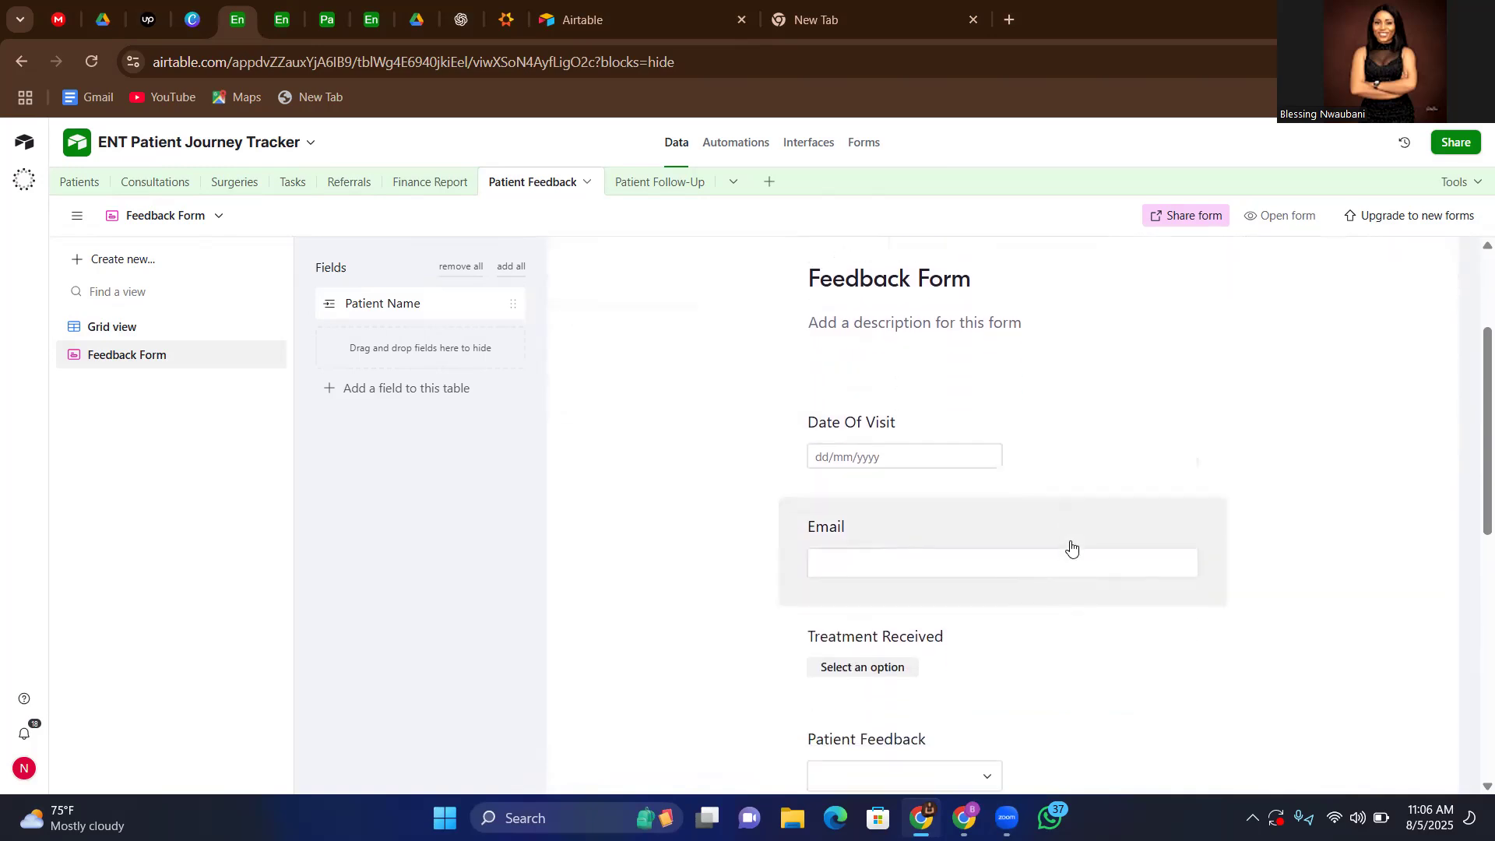
scroll(1070, 547, "up", 2)
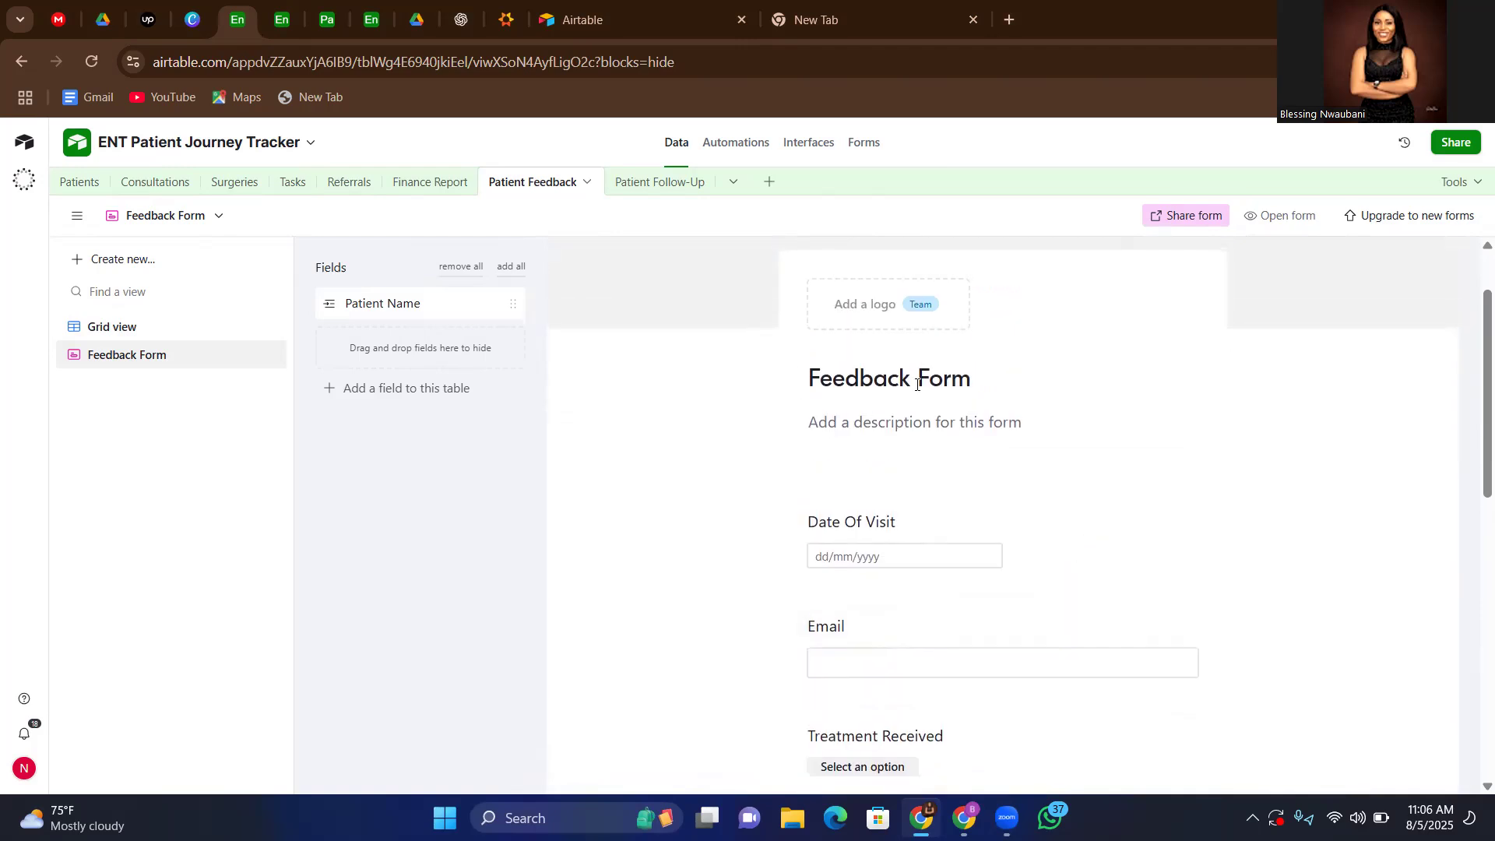
- View the Patient Follow-Up table's grid, and look through the base's list of automations down to the birthday message automation
left_click(645, 186)
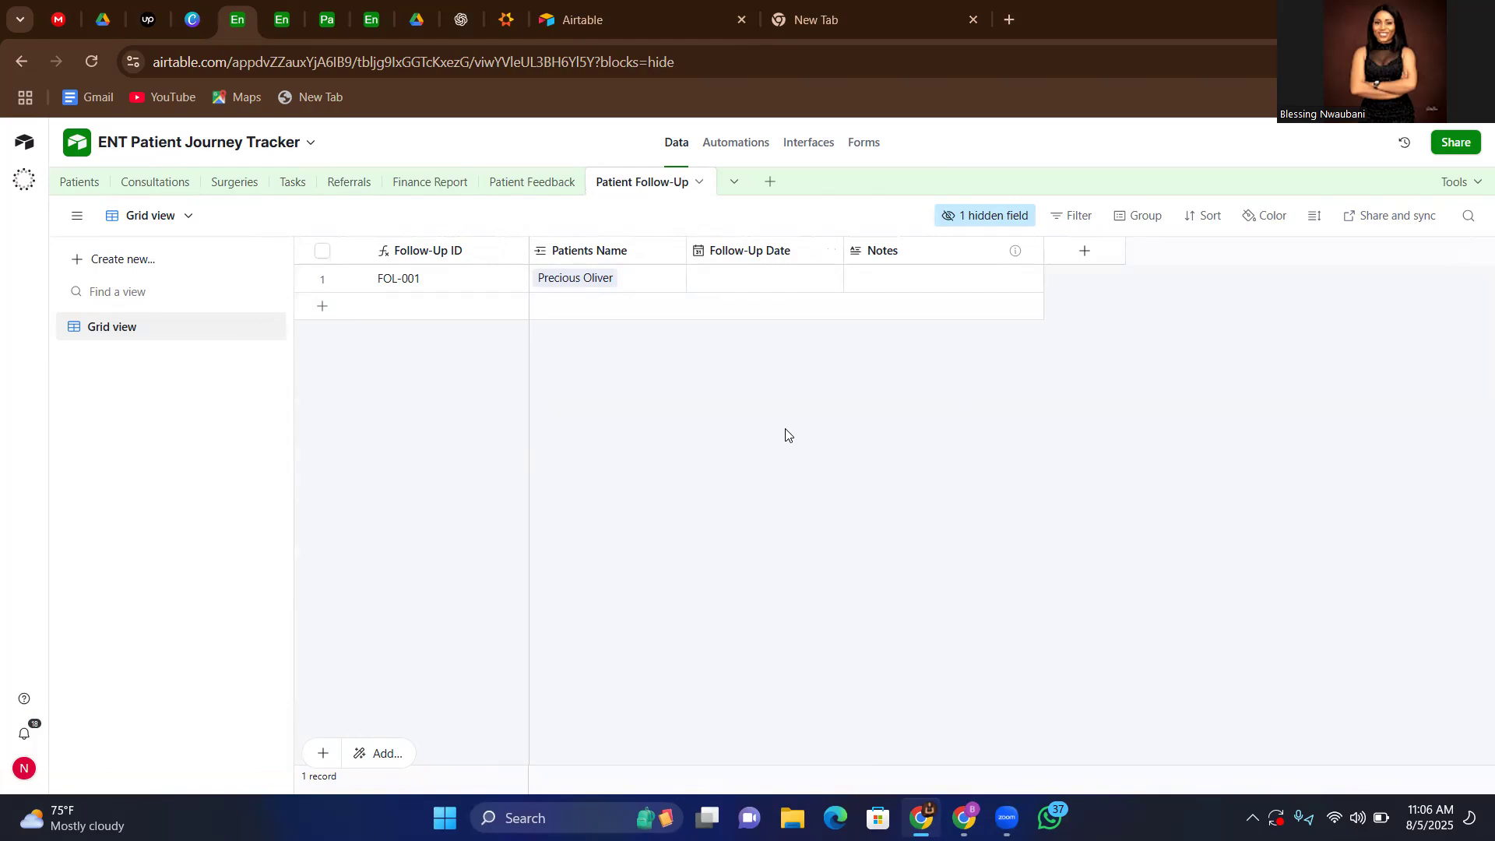
left_click(282, 21)
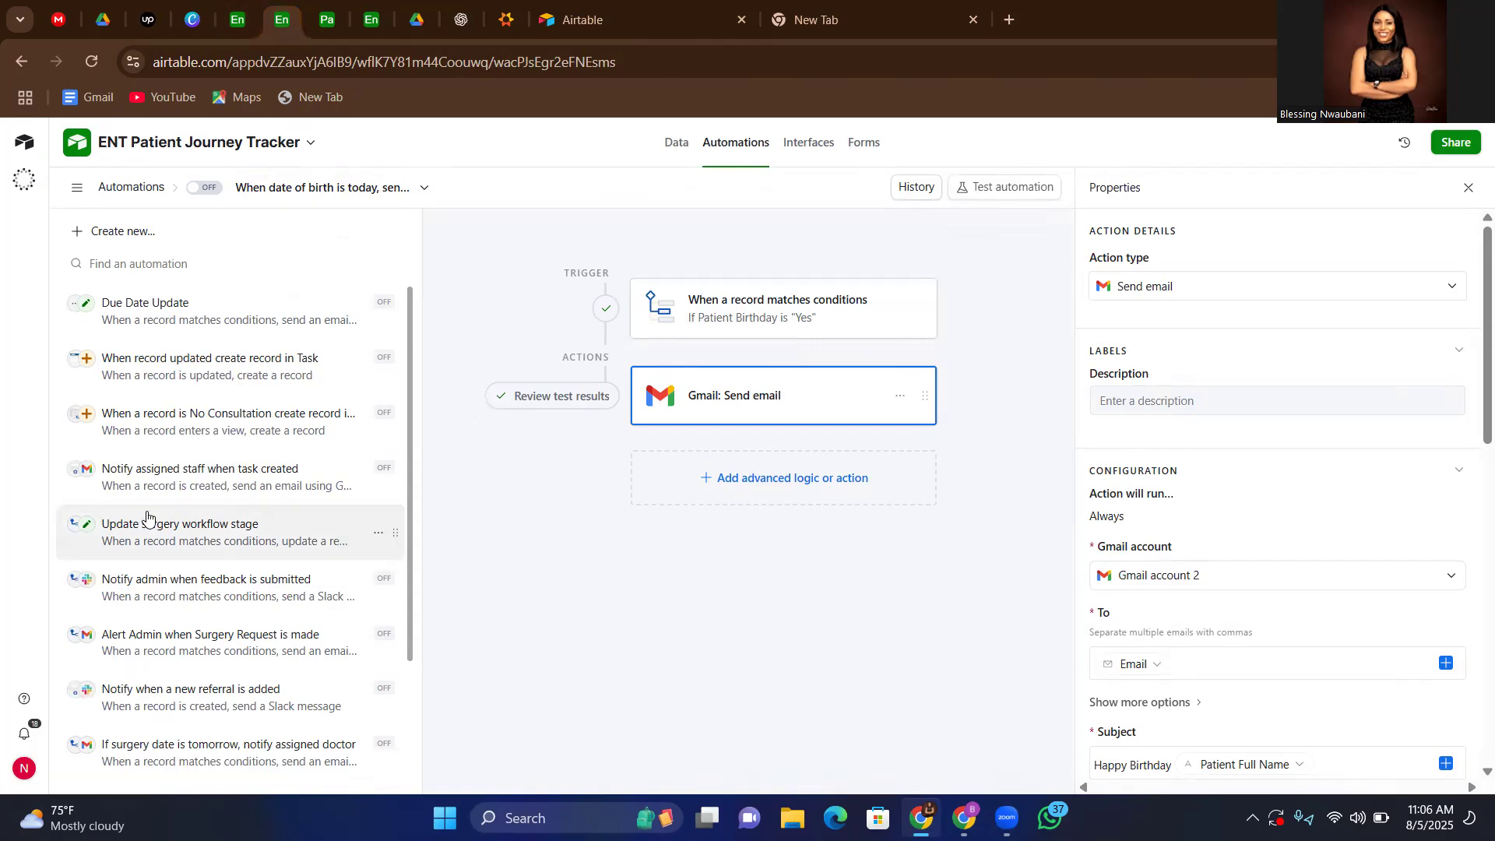
scroll(148, 510, "down", 1)
scroll(148, 515, "up", 1)
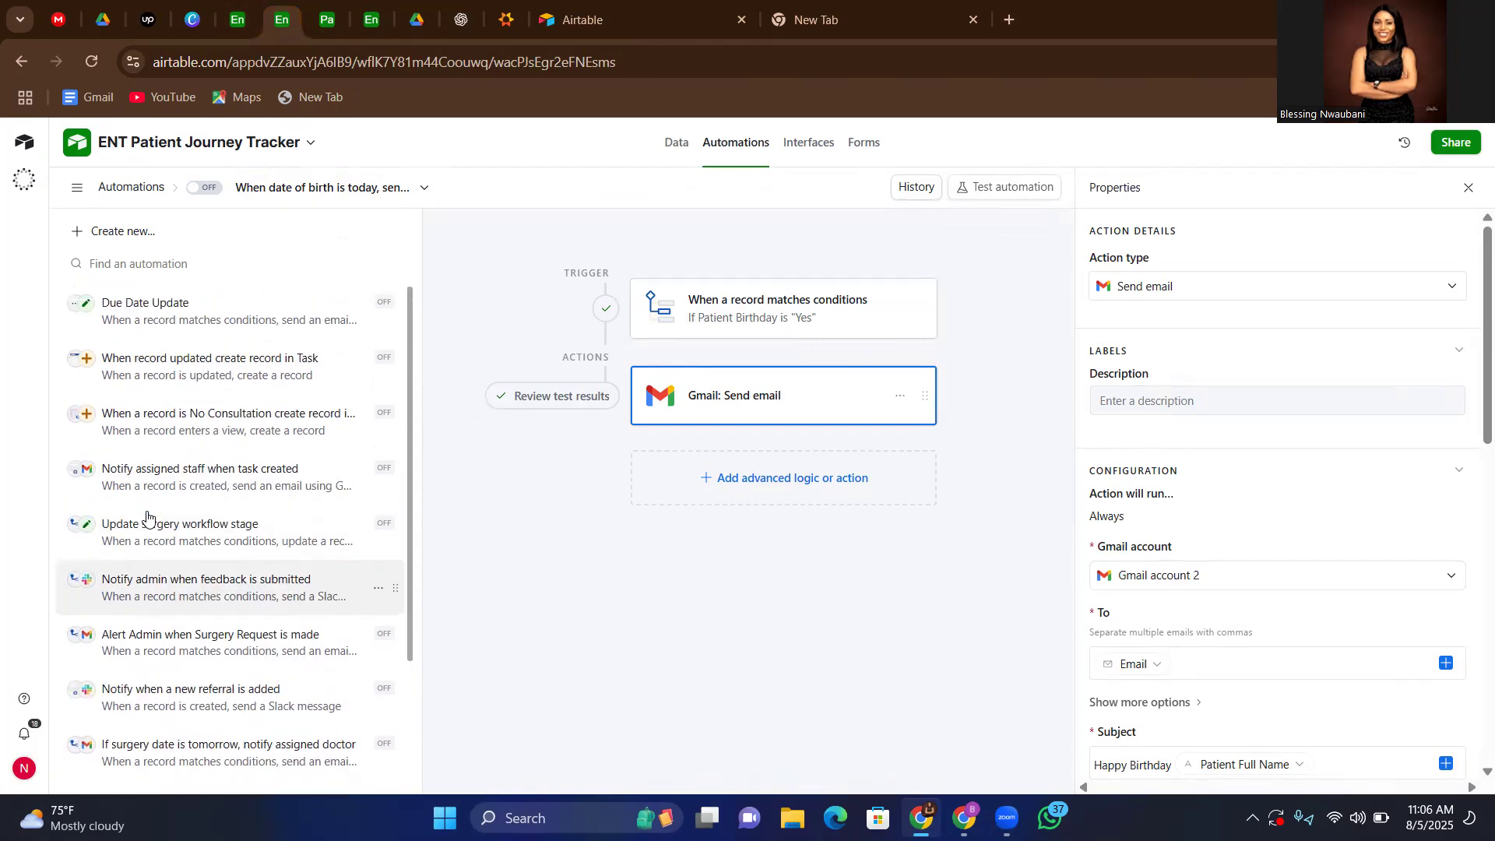
scroll(272, 443, "down", 2)
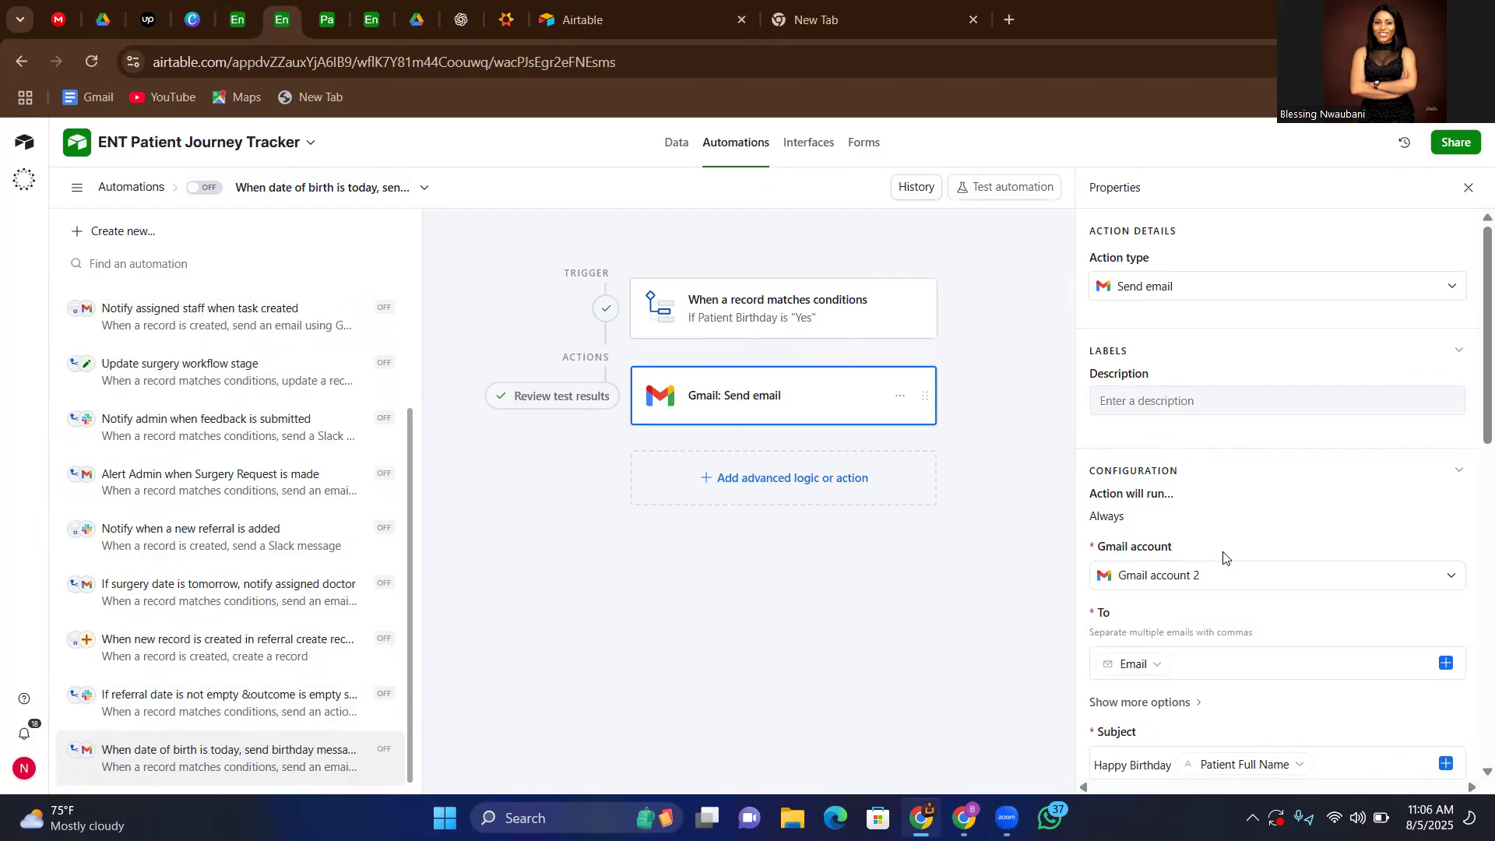
- Examine the birthday automation's Gmail Send email action, including its recipient, subject and message
scroll(1223, 556, "down", 3)
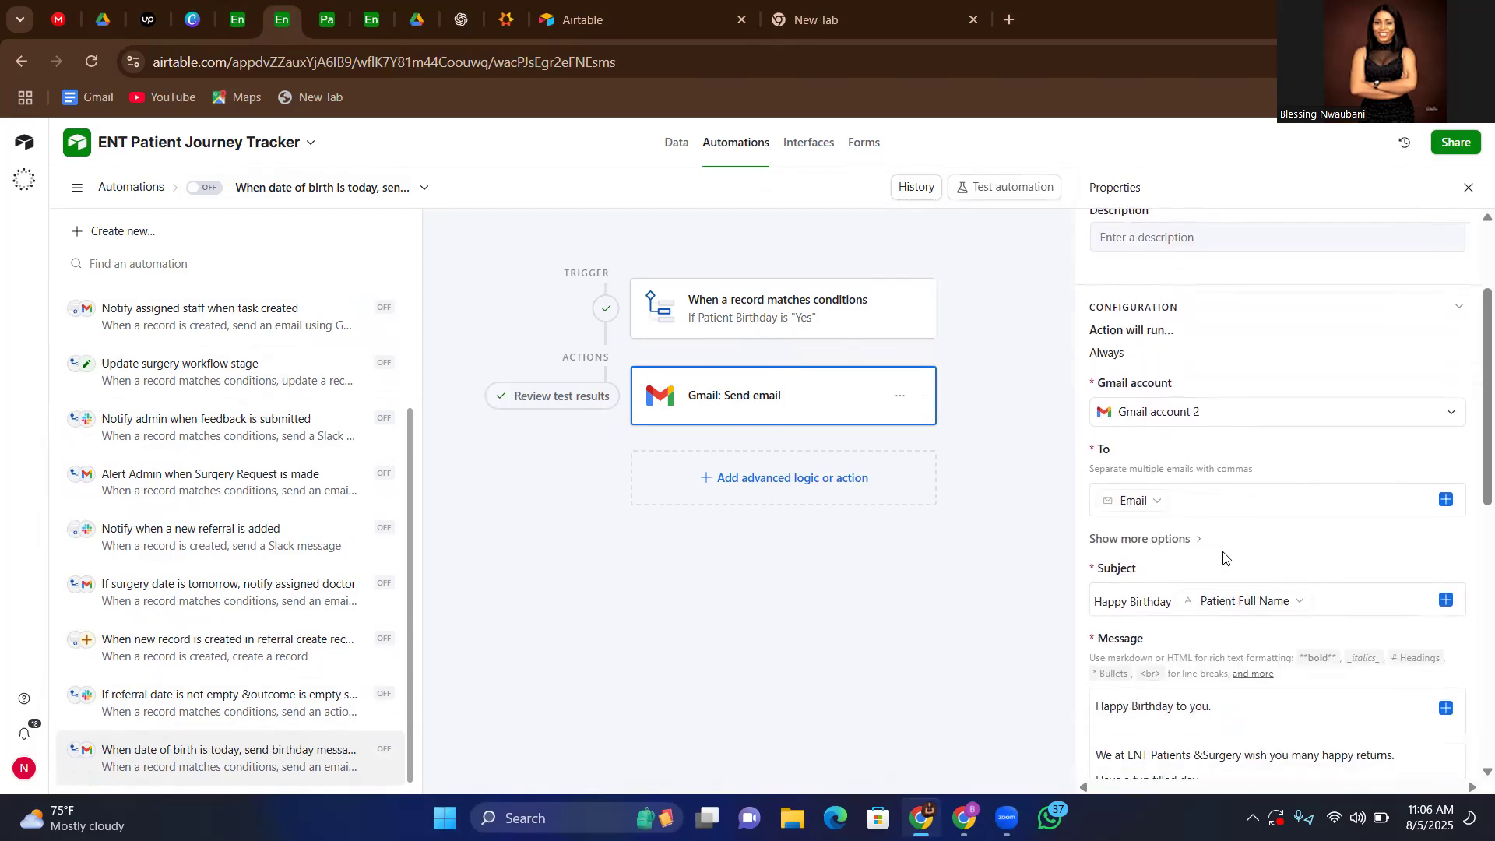
scroll(1223, 556, "down", 4)
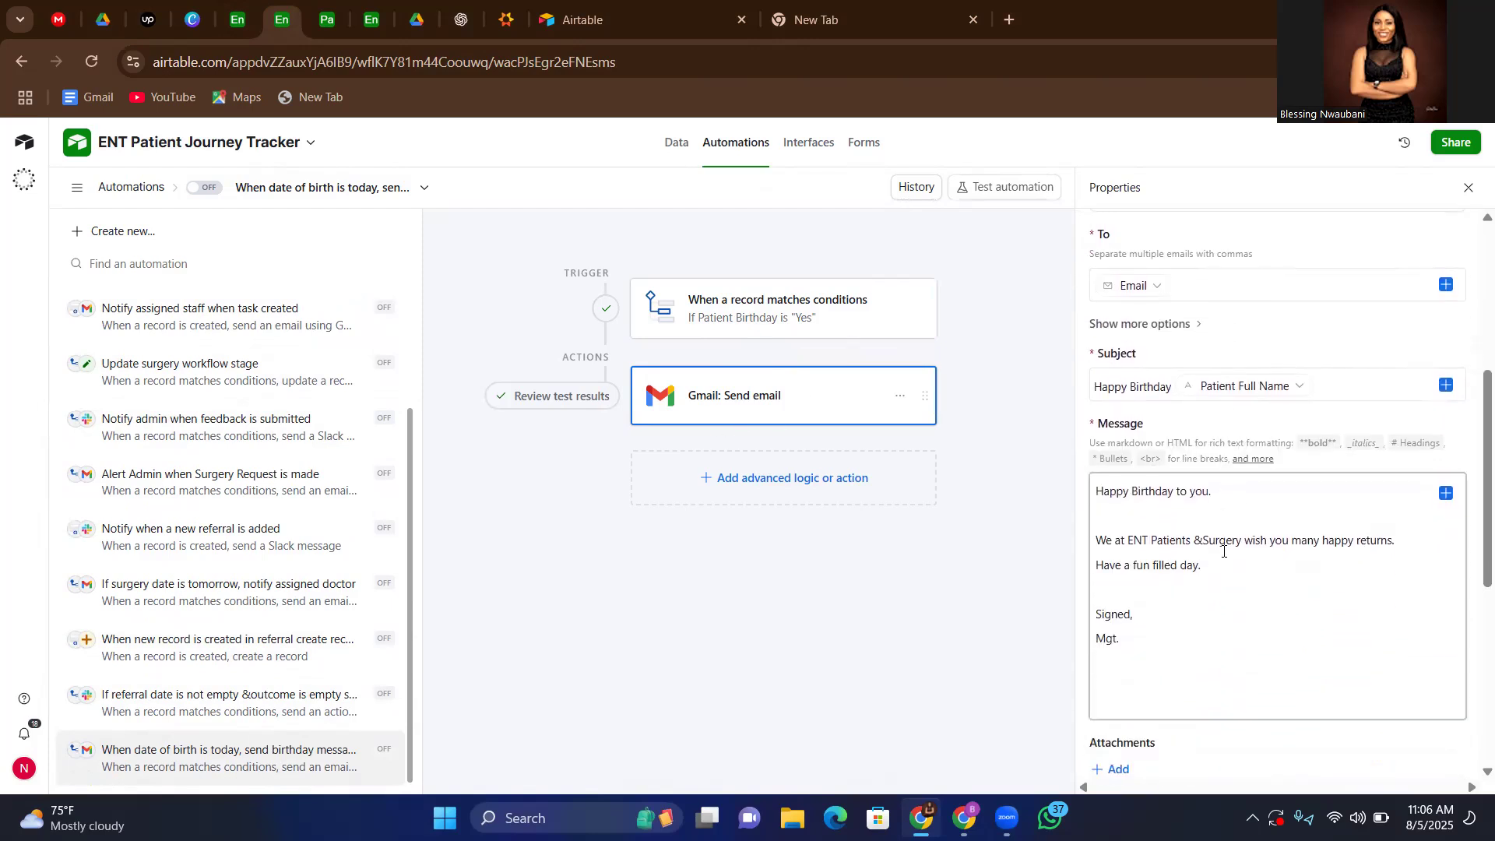
scroll(1223, 551, "down", 2)
scroll(1223, 551, "up", 6)
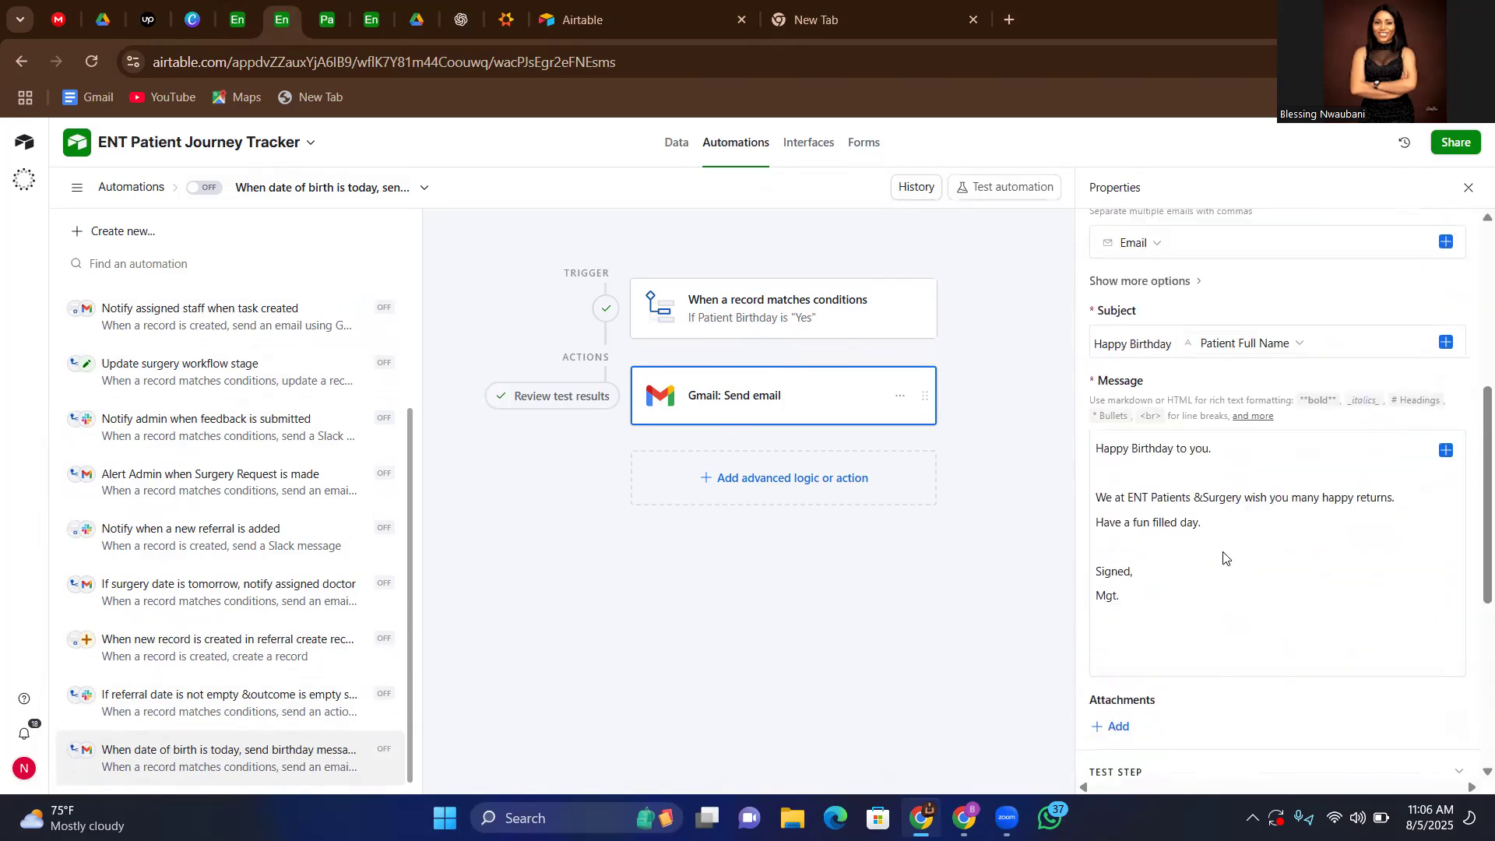
scroll(1223, 553, "up", 2)
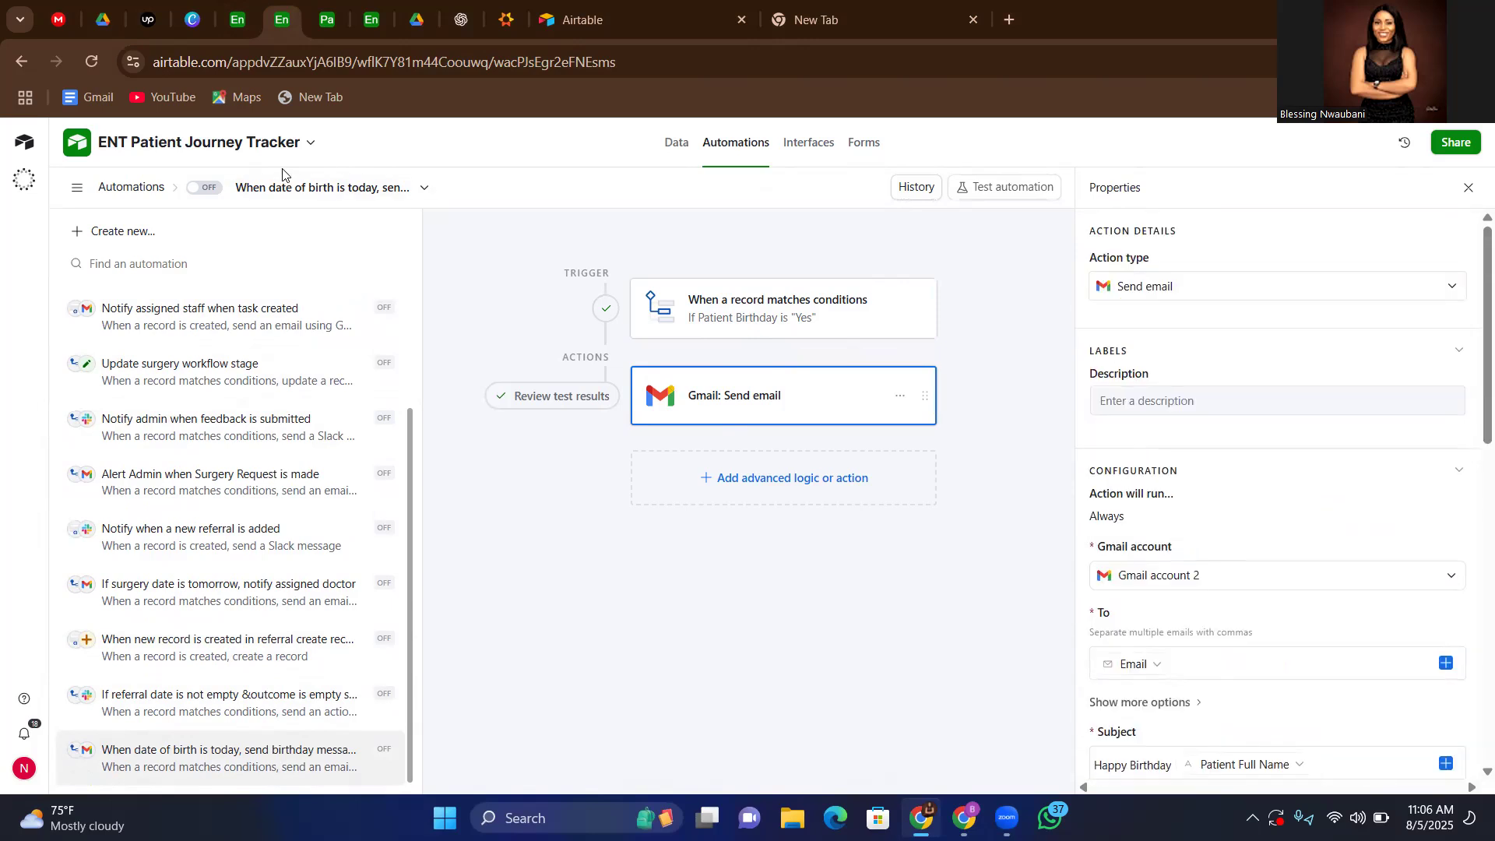
- Switch to the interface designer and examine the Patients page's count, gender chart and patient list
left_click(323, 21)
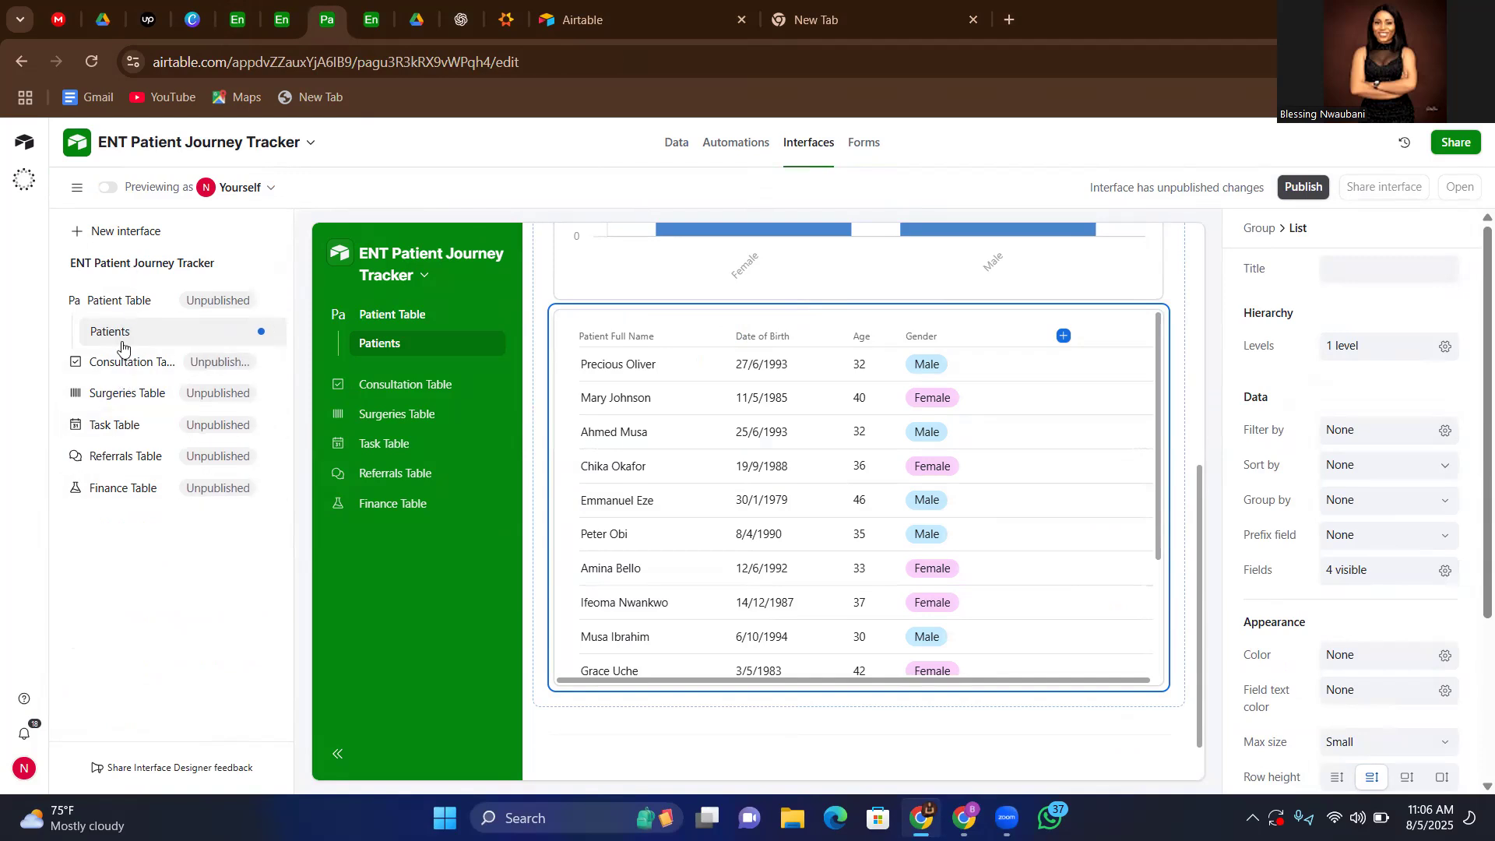
scroll(860, 401, "up", 5)
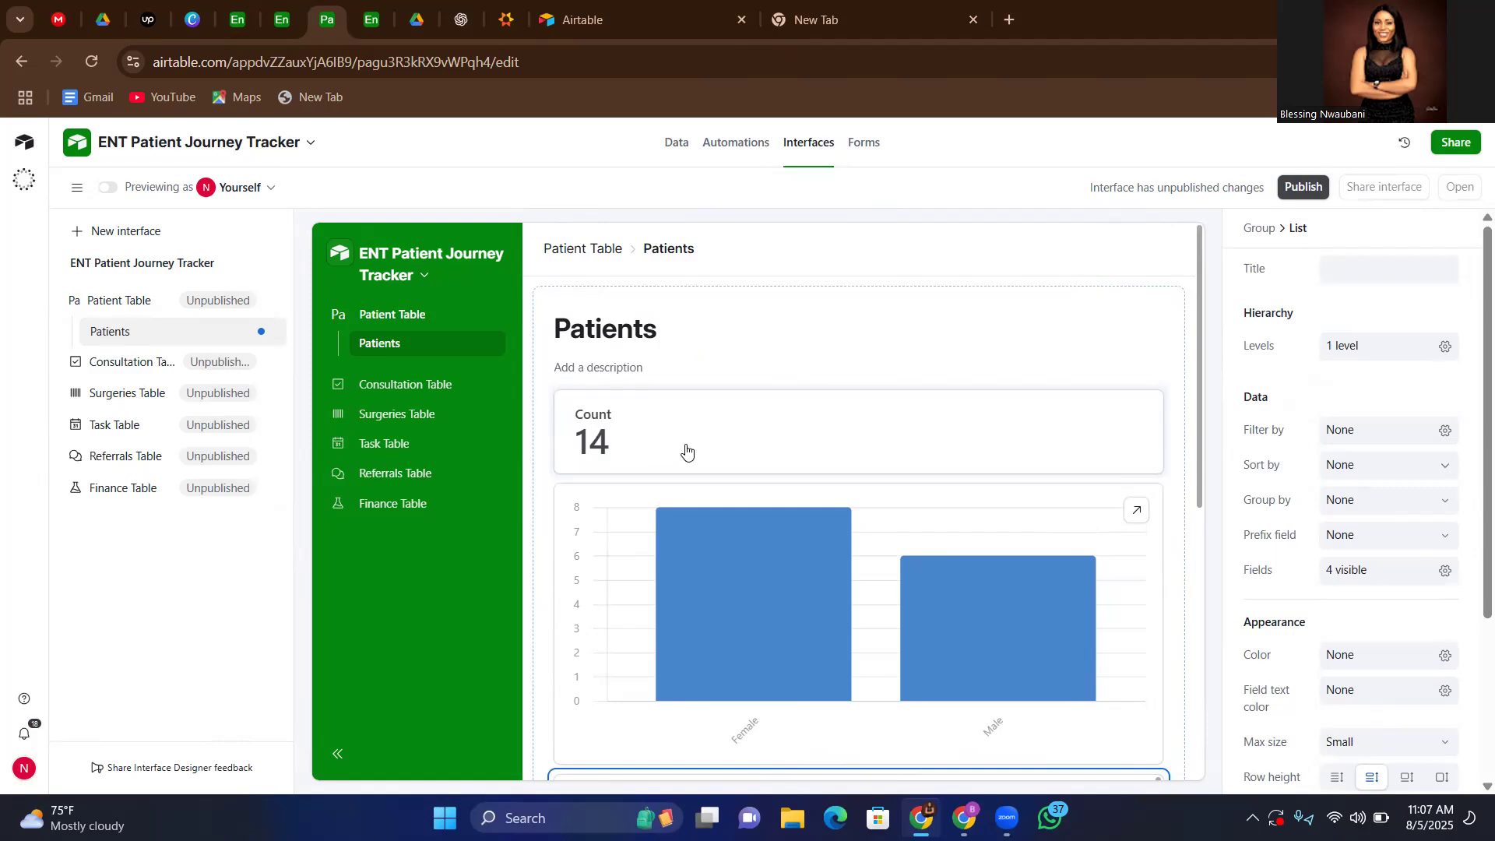
scroll(914, 494, "down", 1)
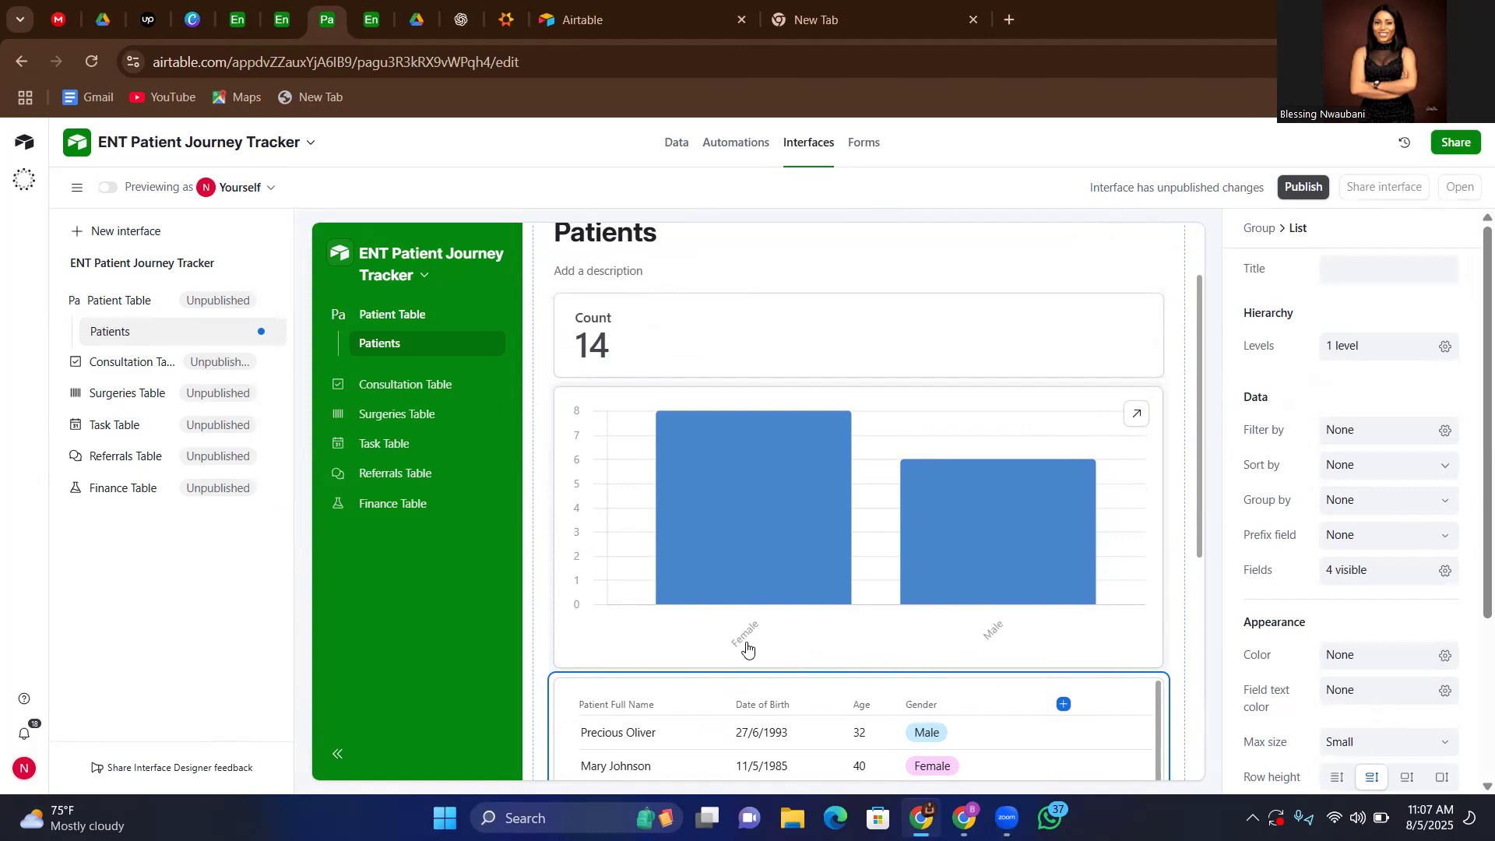
scroll(942, 632, "down", 5)
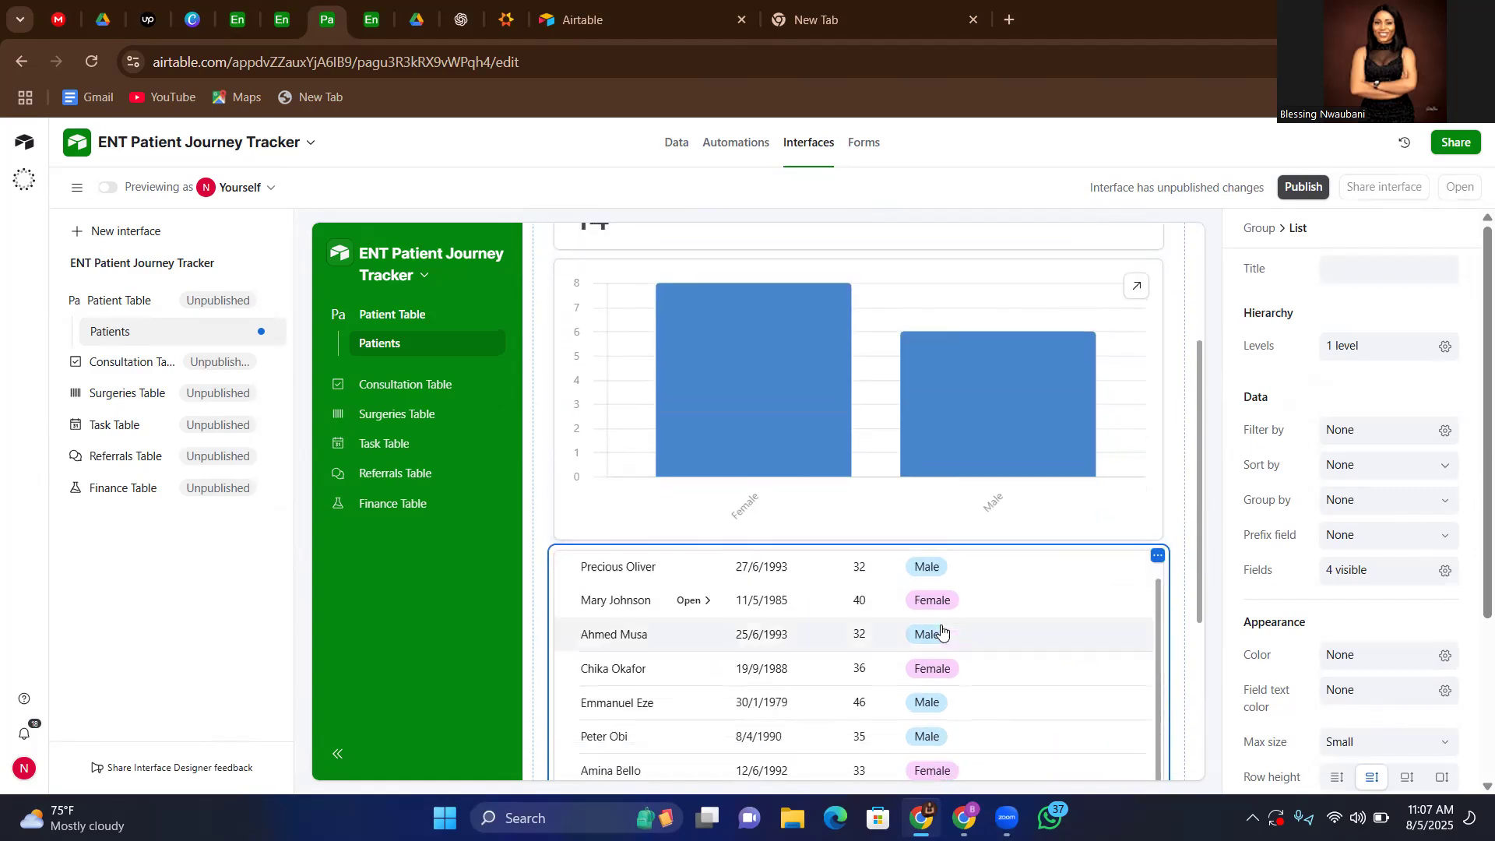
scroll(1192, 496, "down", 3)
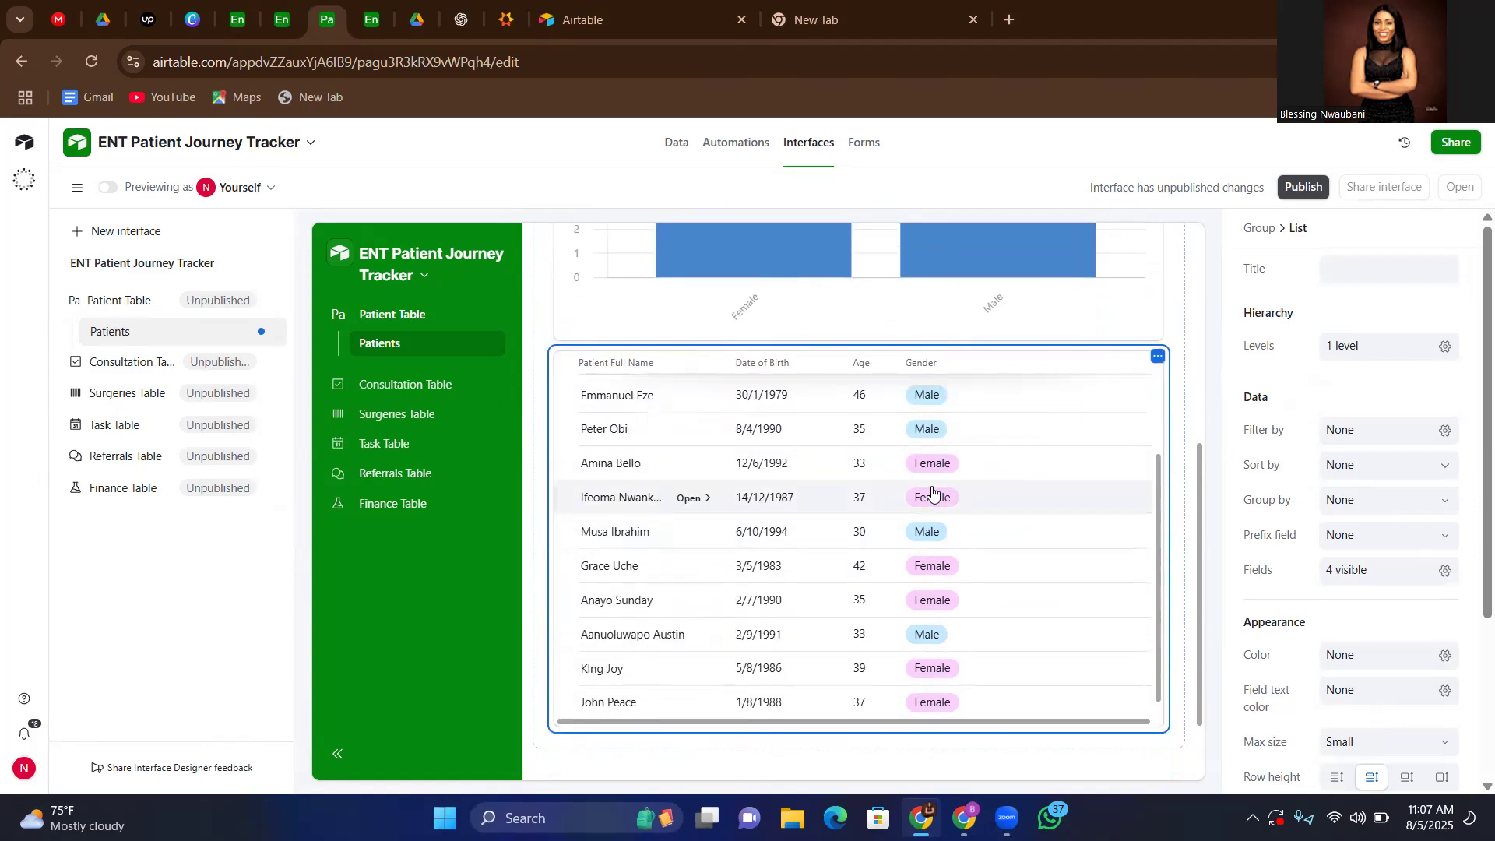
scroll(934, 501, "up", 3)
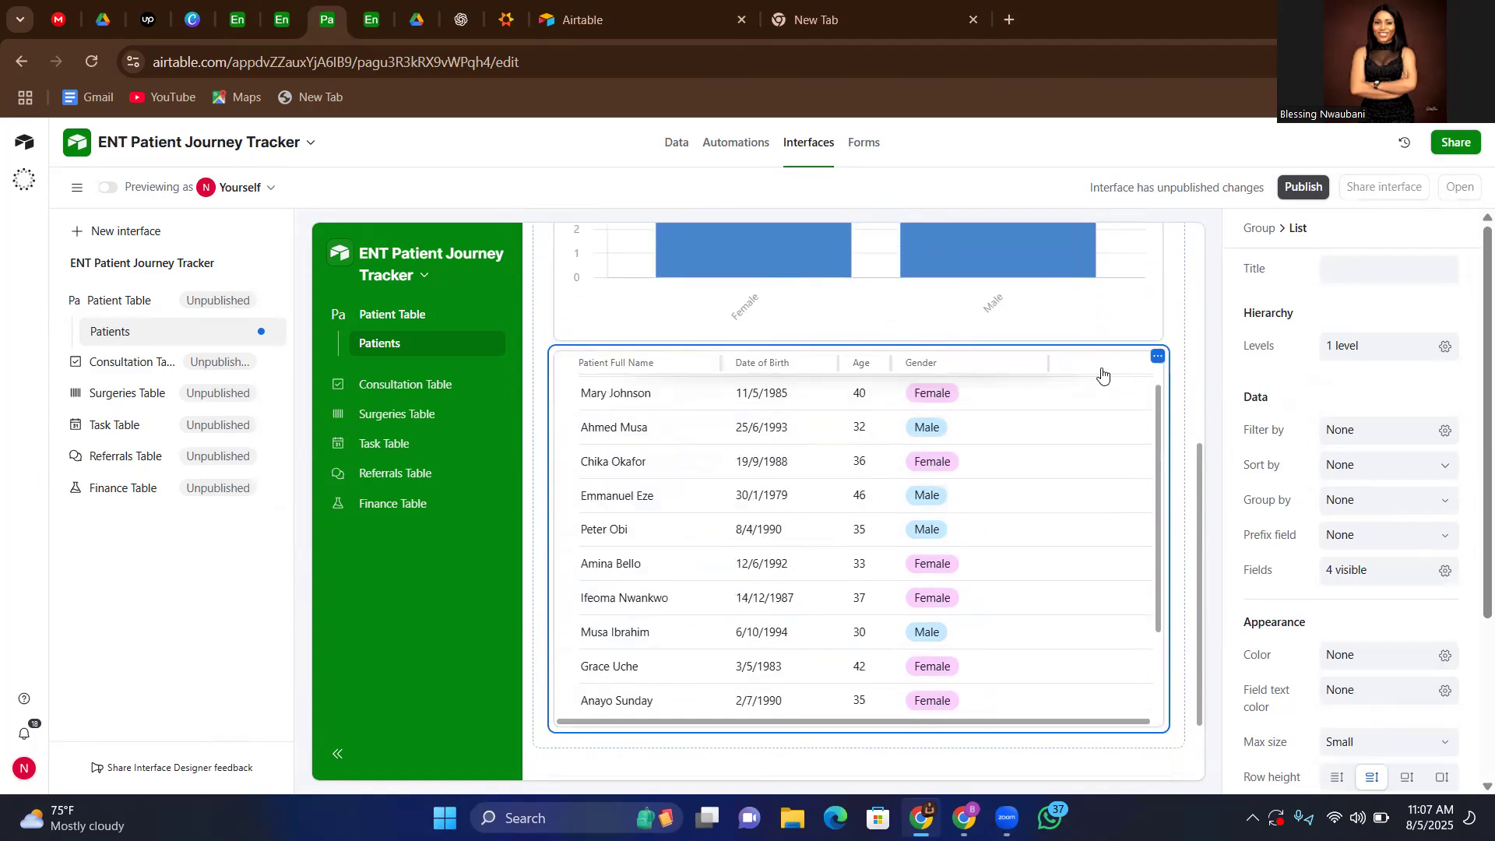
scroll(1061, 452, "up", 3)
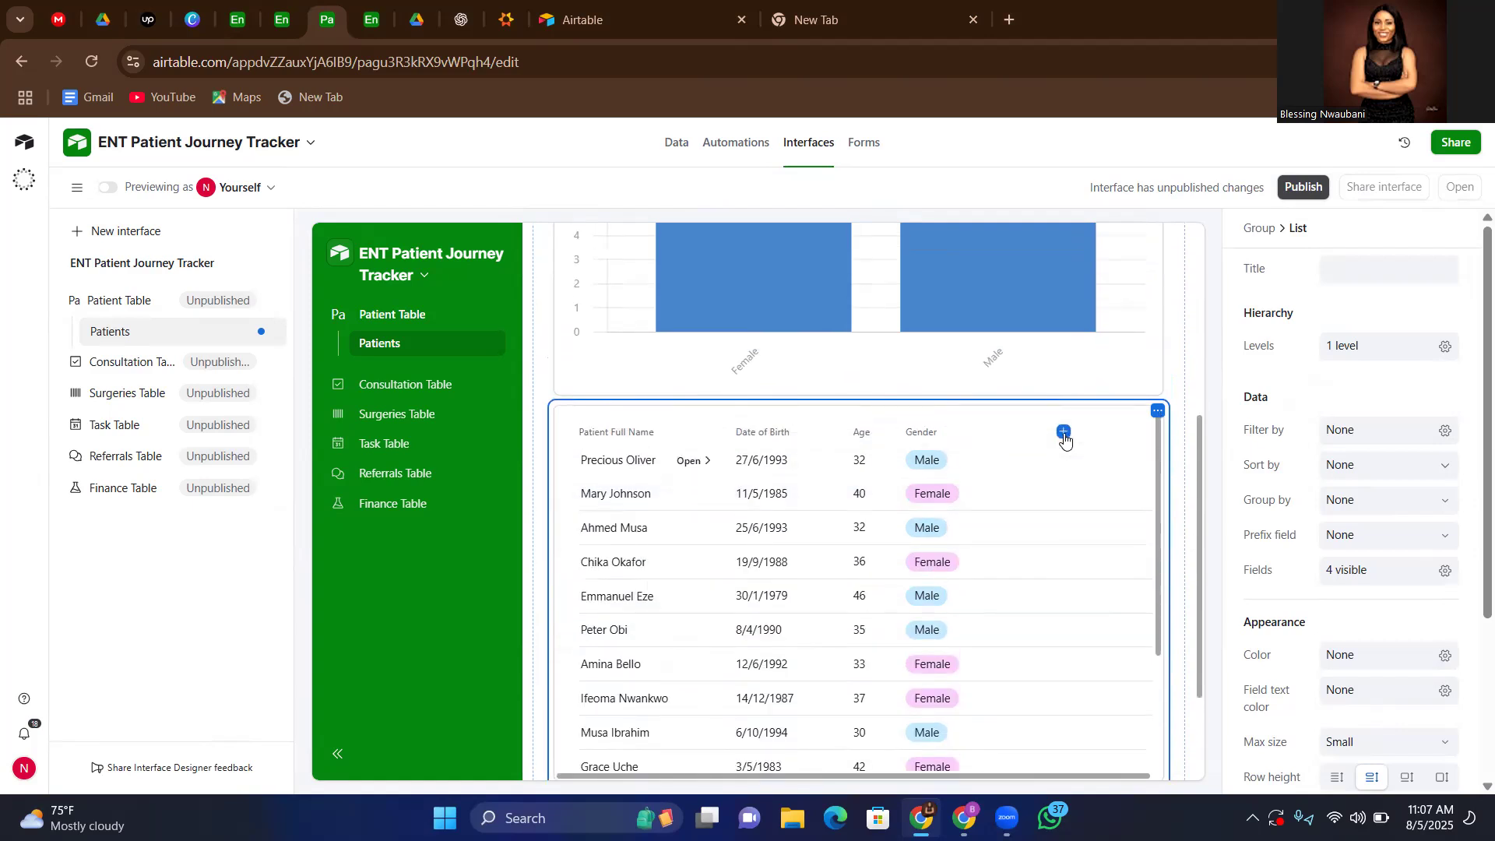
- Add the hidden Patient Status field as a column to the patient list on the Patients interface page
left_click(1063, 433)
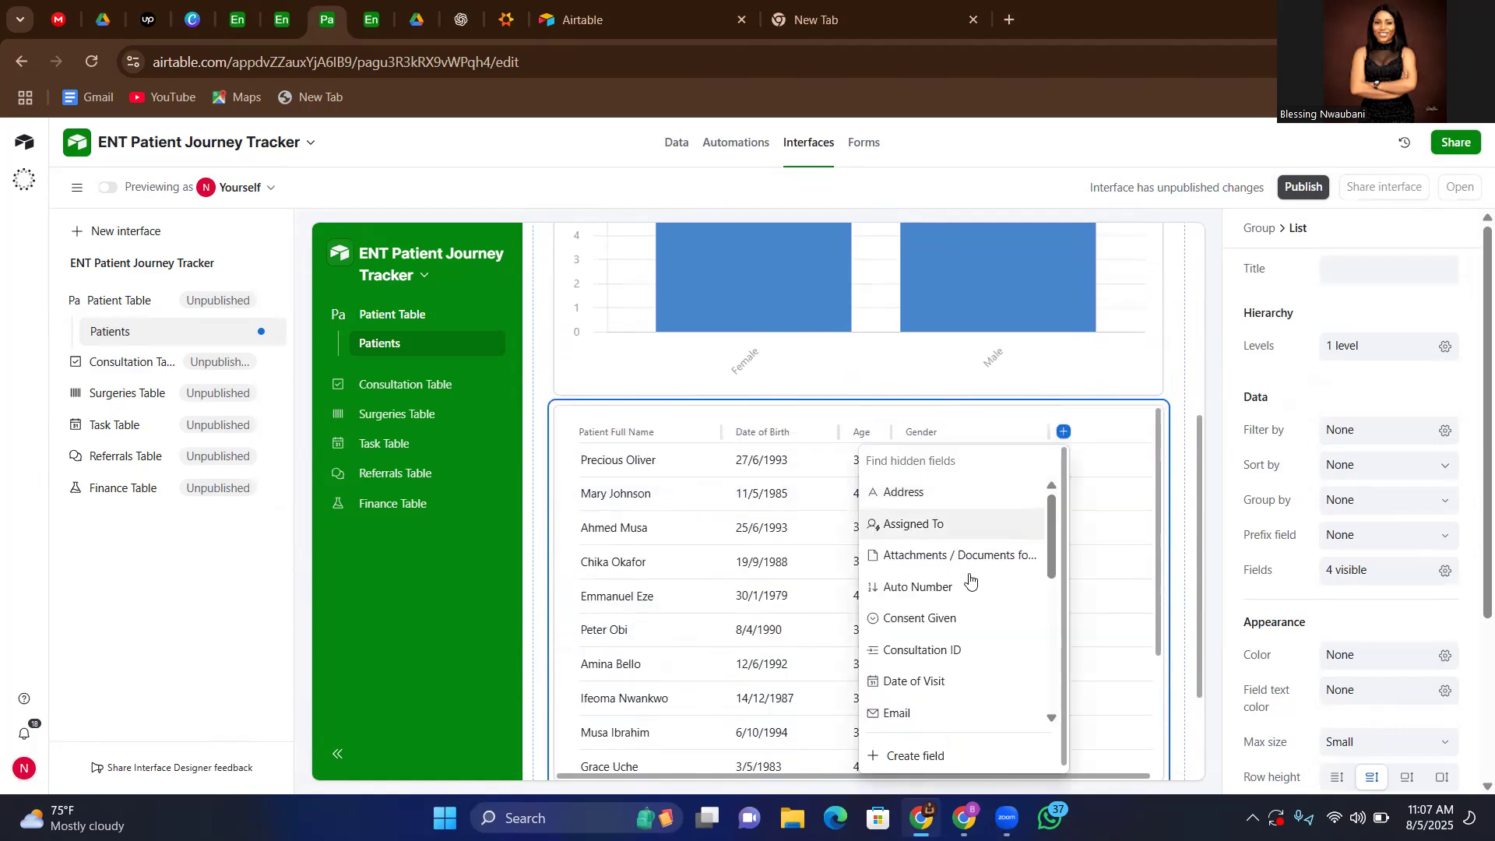
scroll(968, 586, "down", 4)
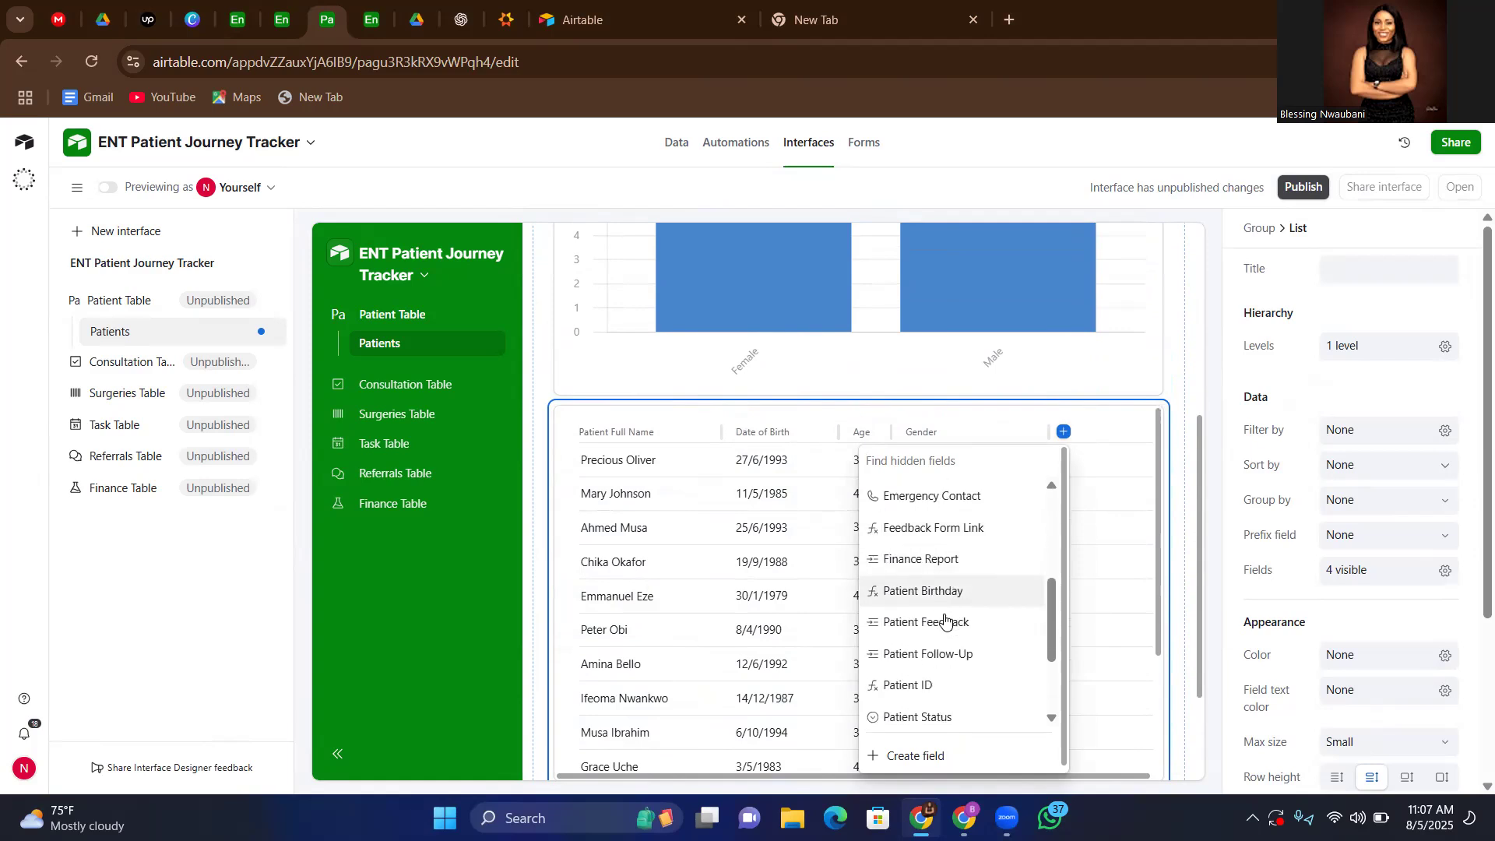
scroll(938, 662, "down", 3)
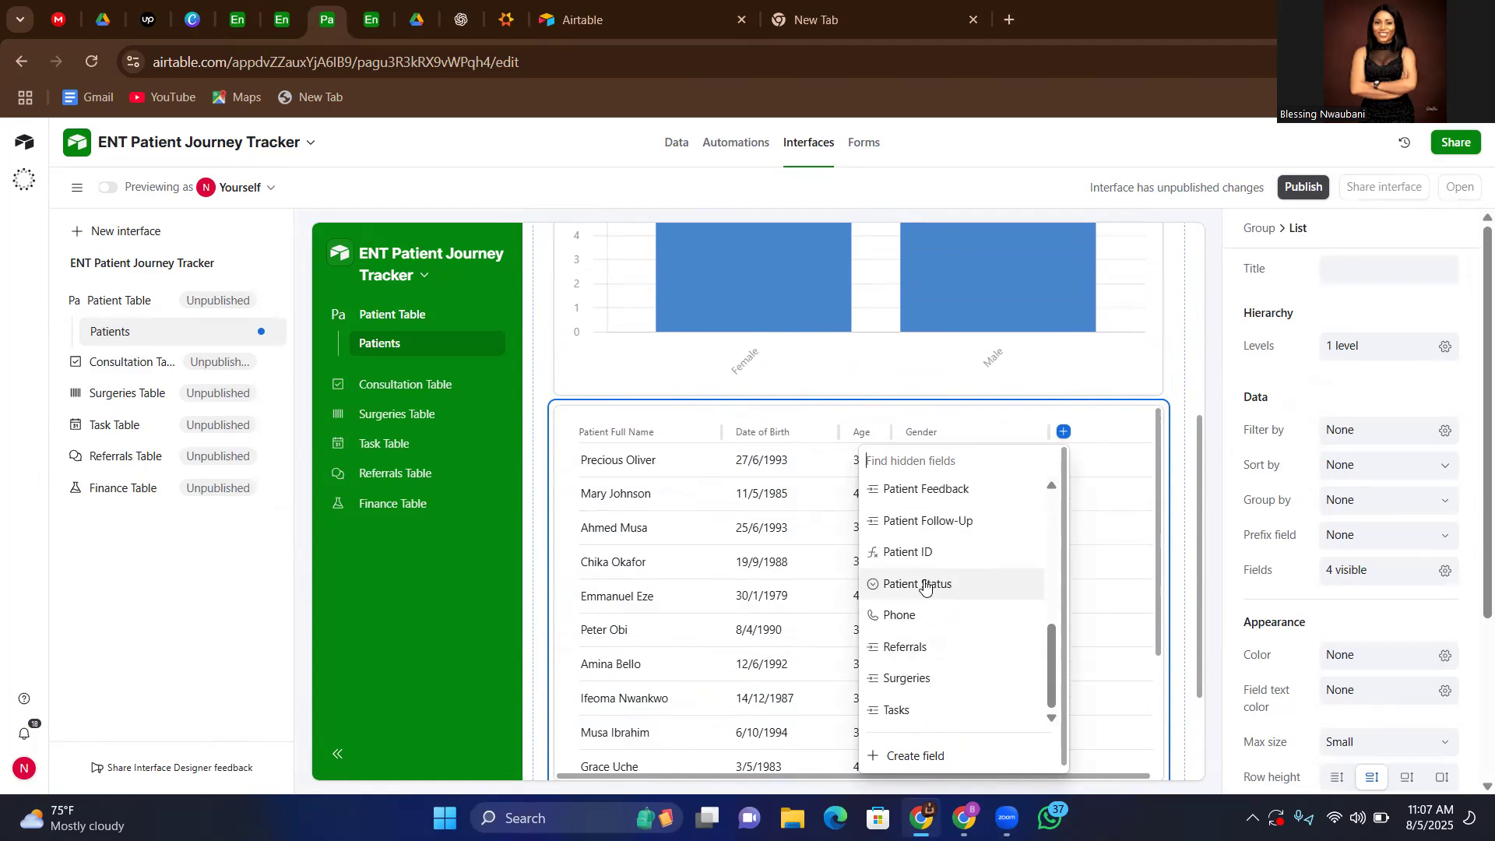
left_click(925, 586)
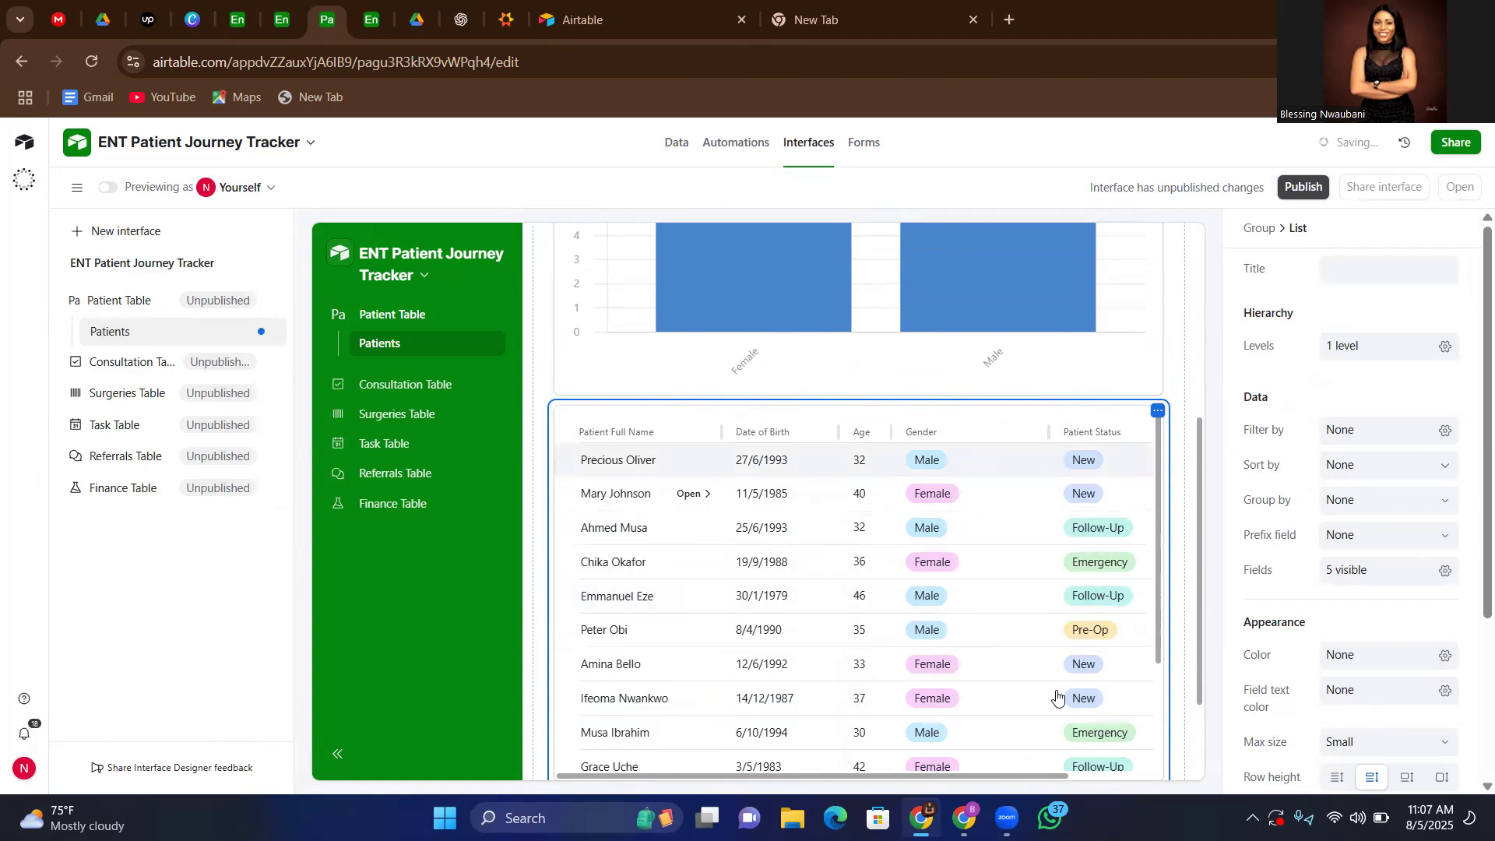
- Look through the Consultations page and the Surgeries Table's Patient/Surgery Management, Surgery Dates calendar and Surgery Attachment gallery pages in the interface
scroll(1072, 598, "down", 5)
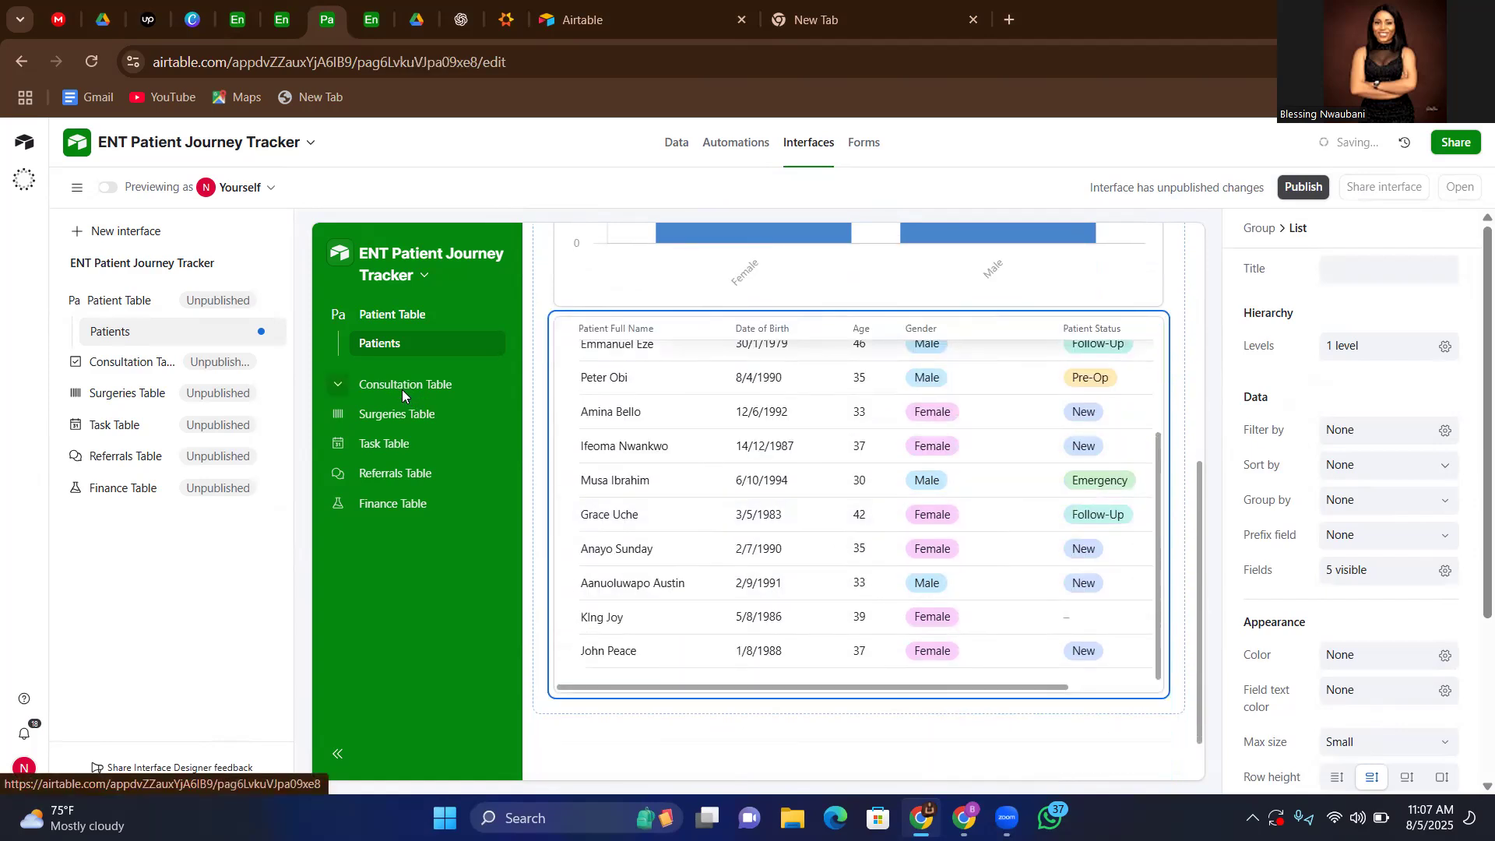
left_click(403, 393)
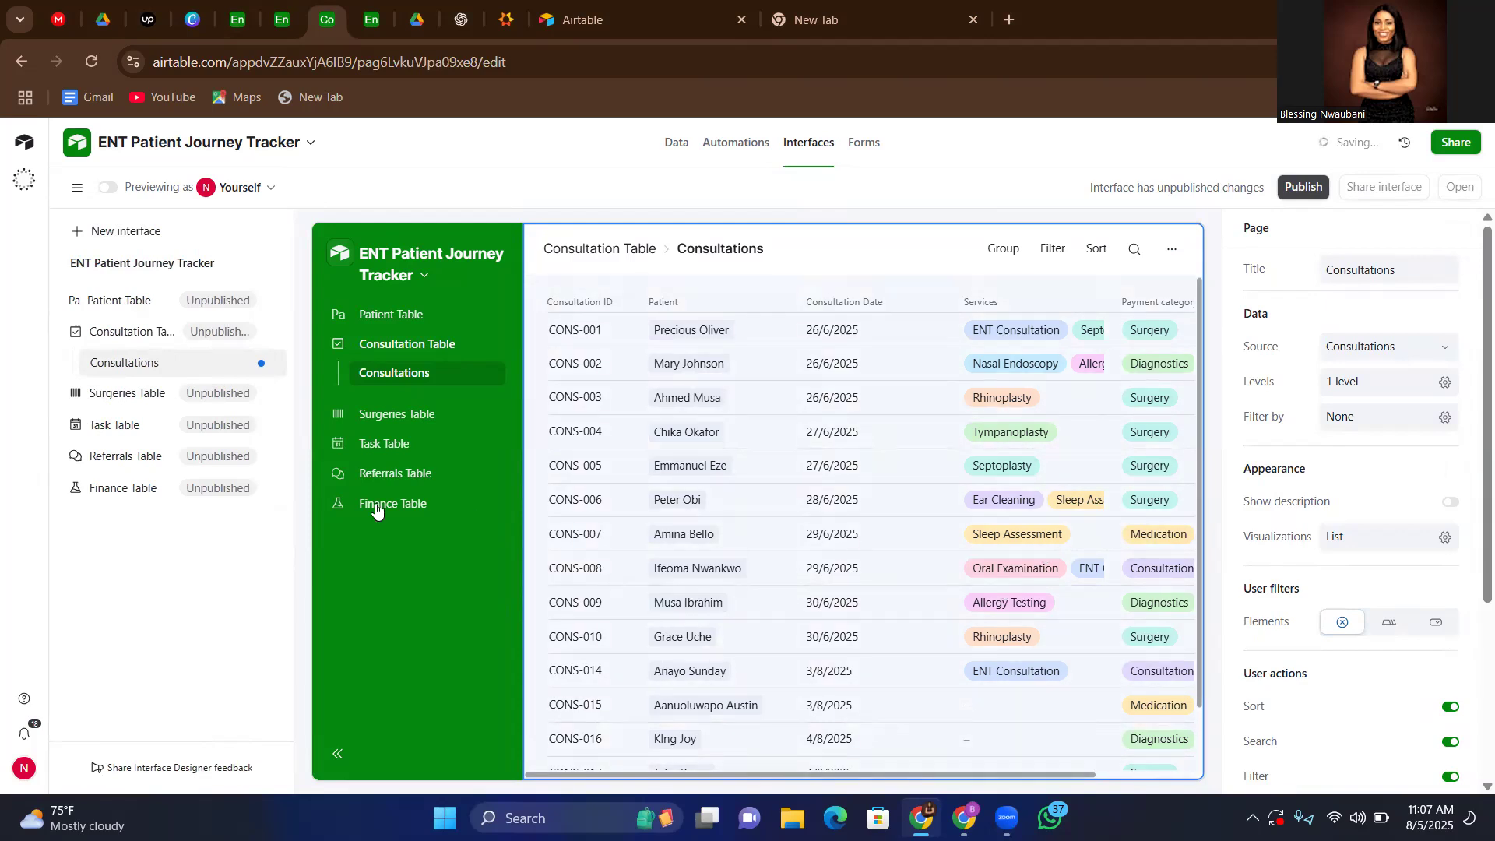
left_click(393, 416)
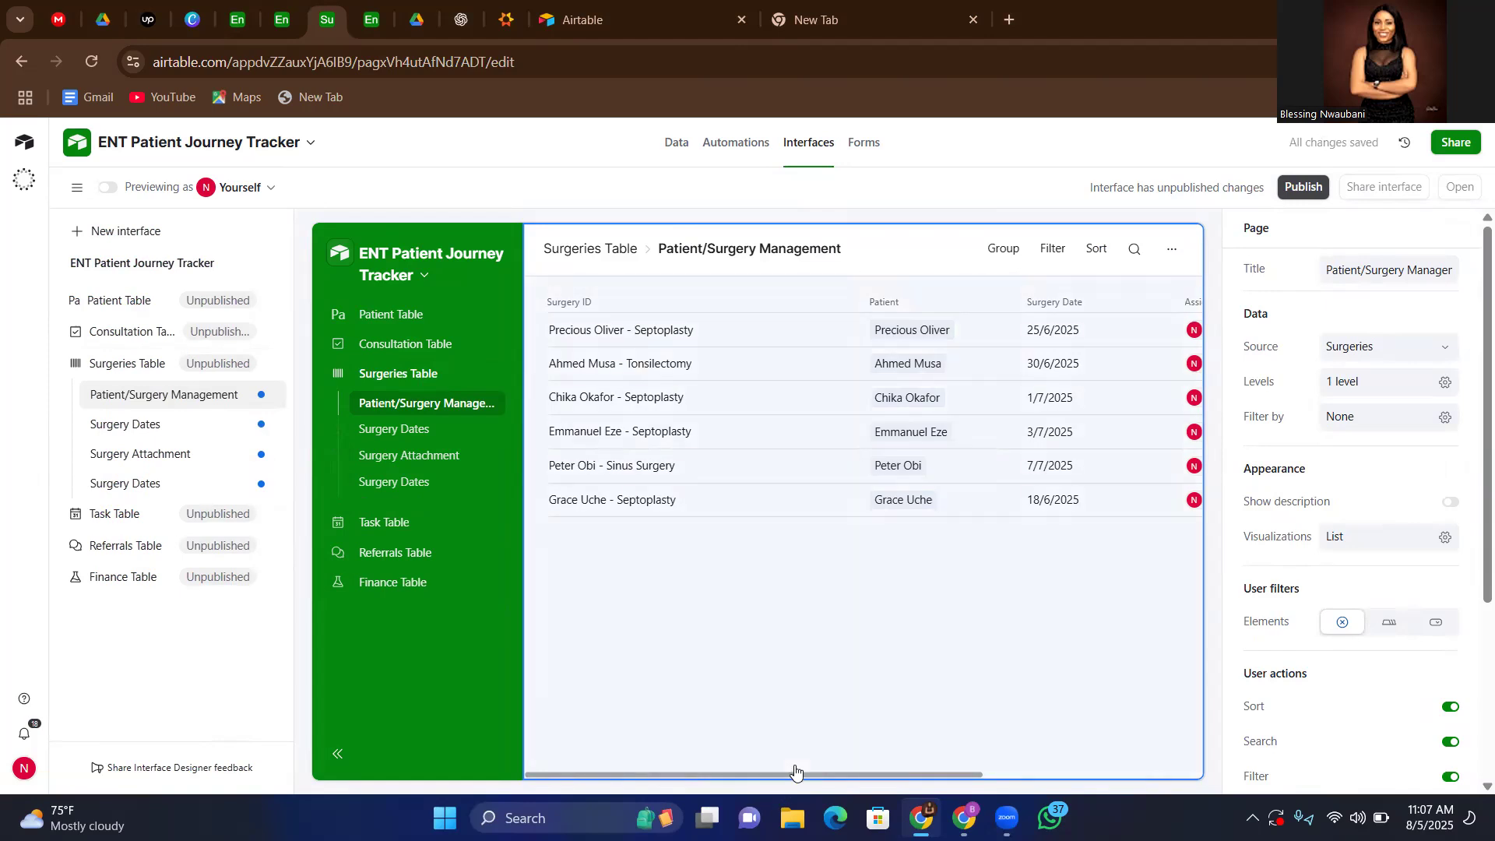
left_click(1020, 763)
left_click_drag(944, 772, 787, 771)
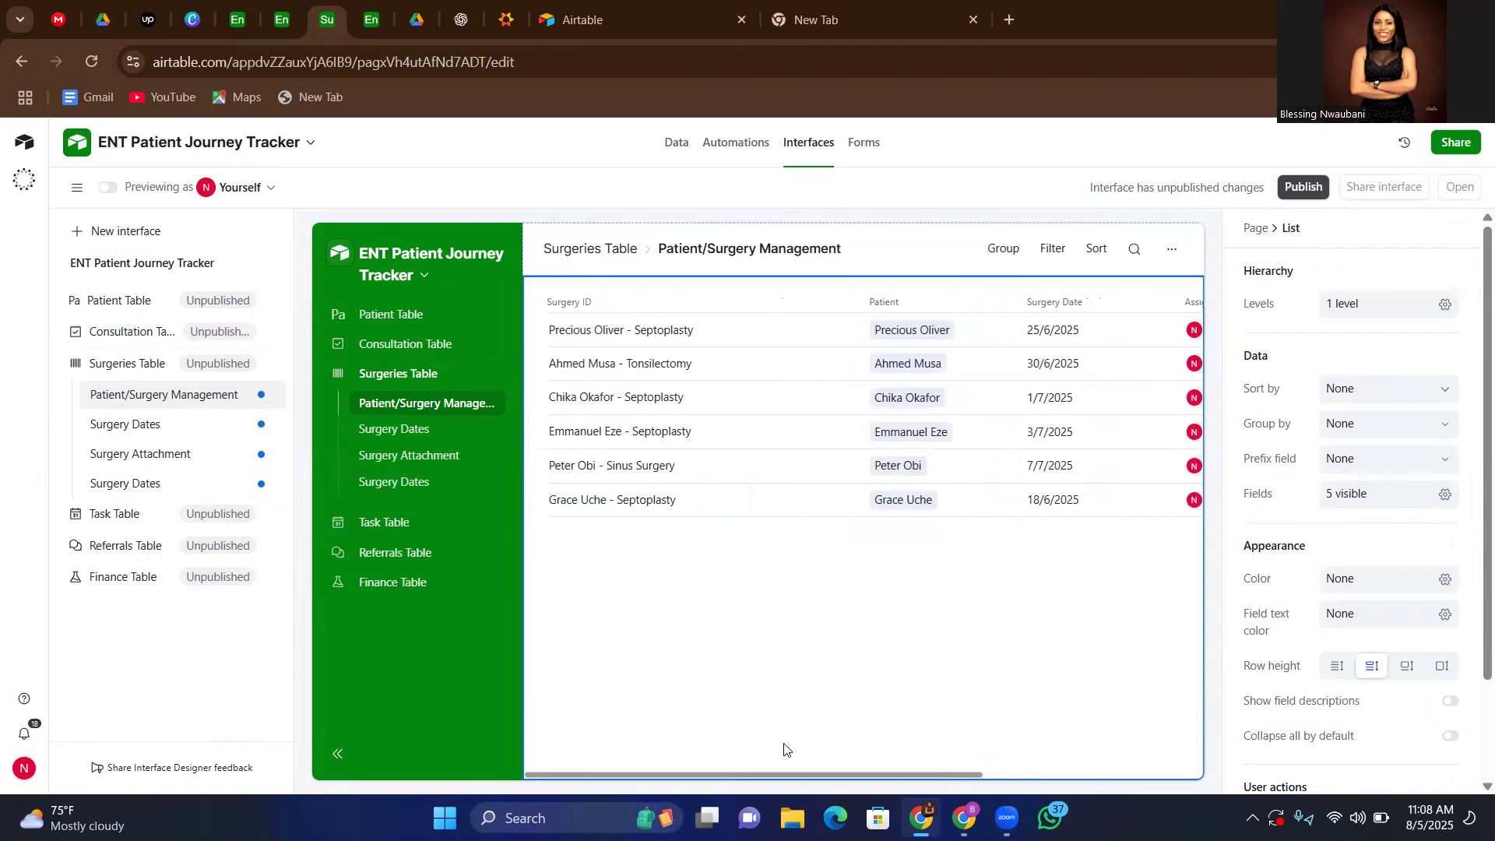
left_click(389, 434)
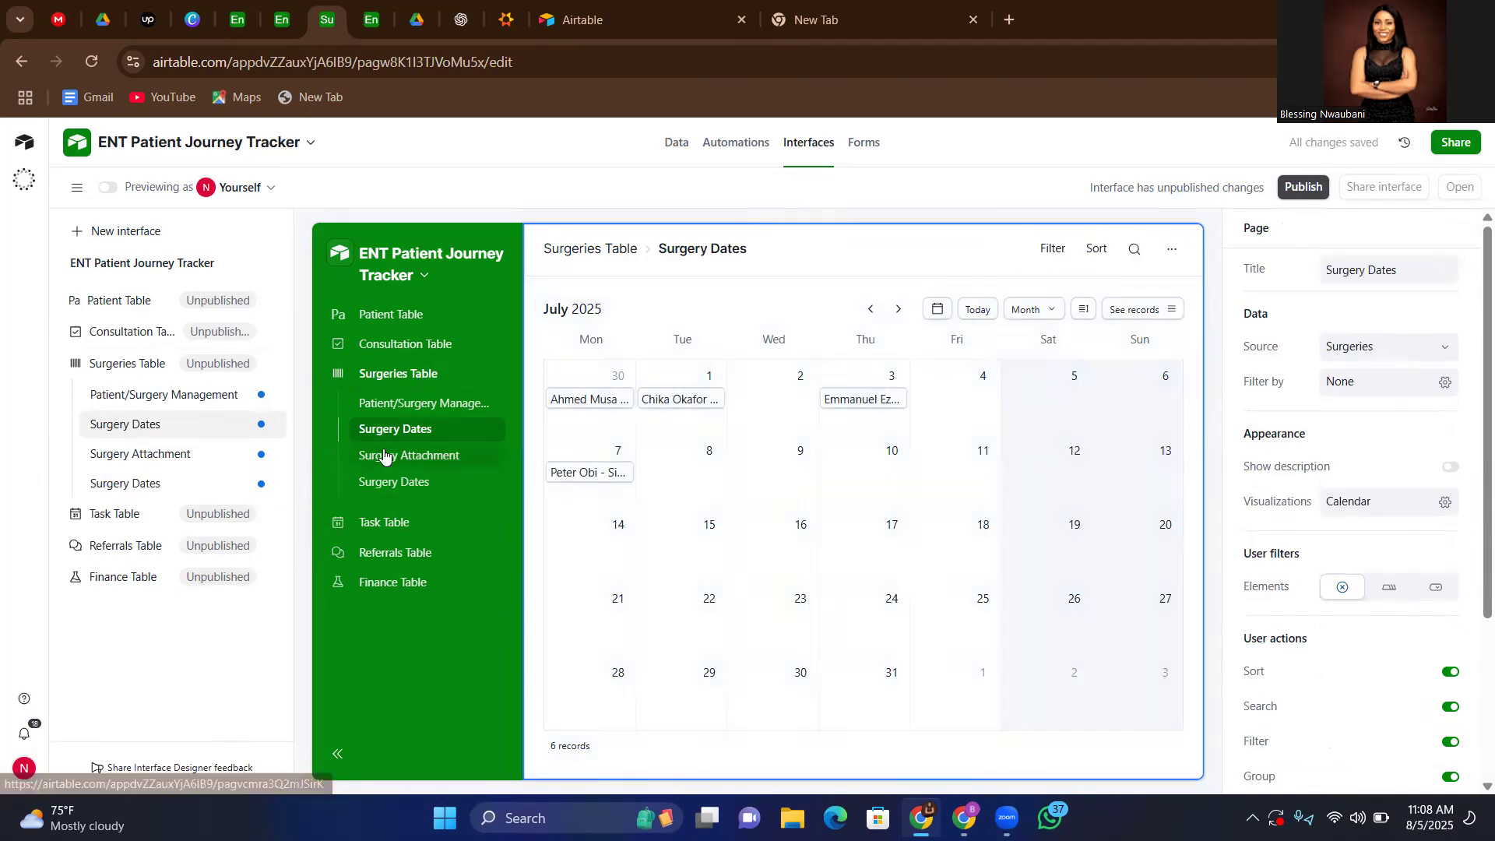
left_click(389, 464)
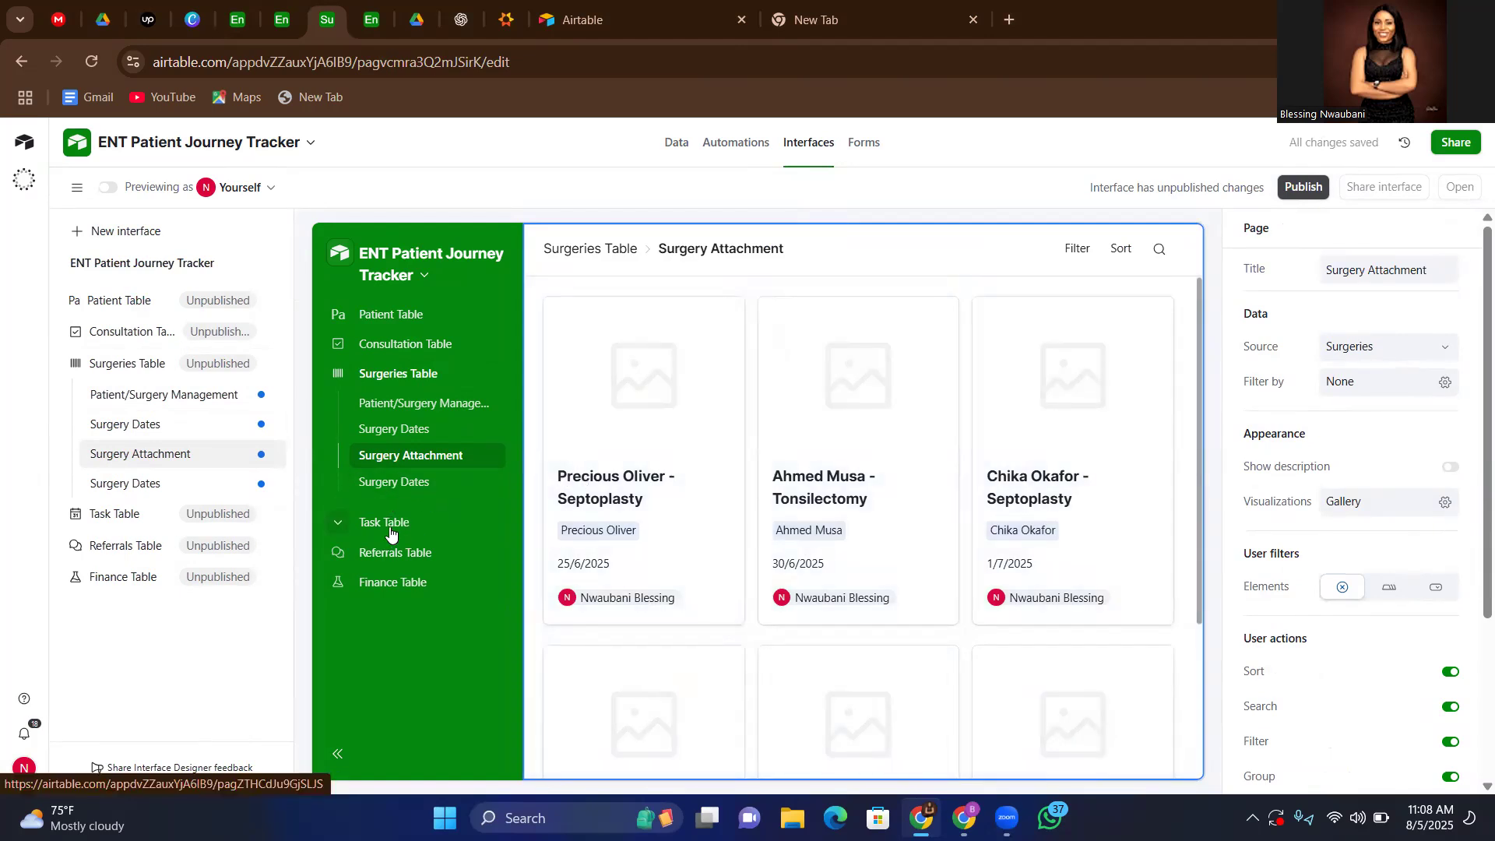
- View the Task Table's Kanban and list pages, and the Referrals page in the interface
left_click(390, 527)
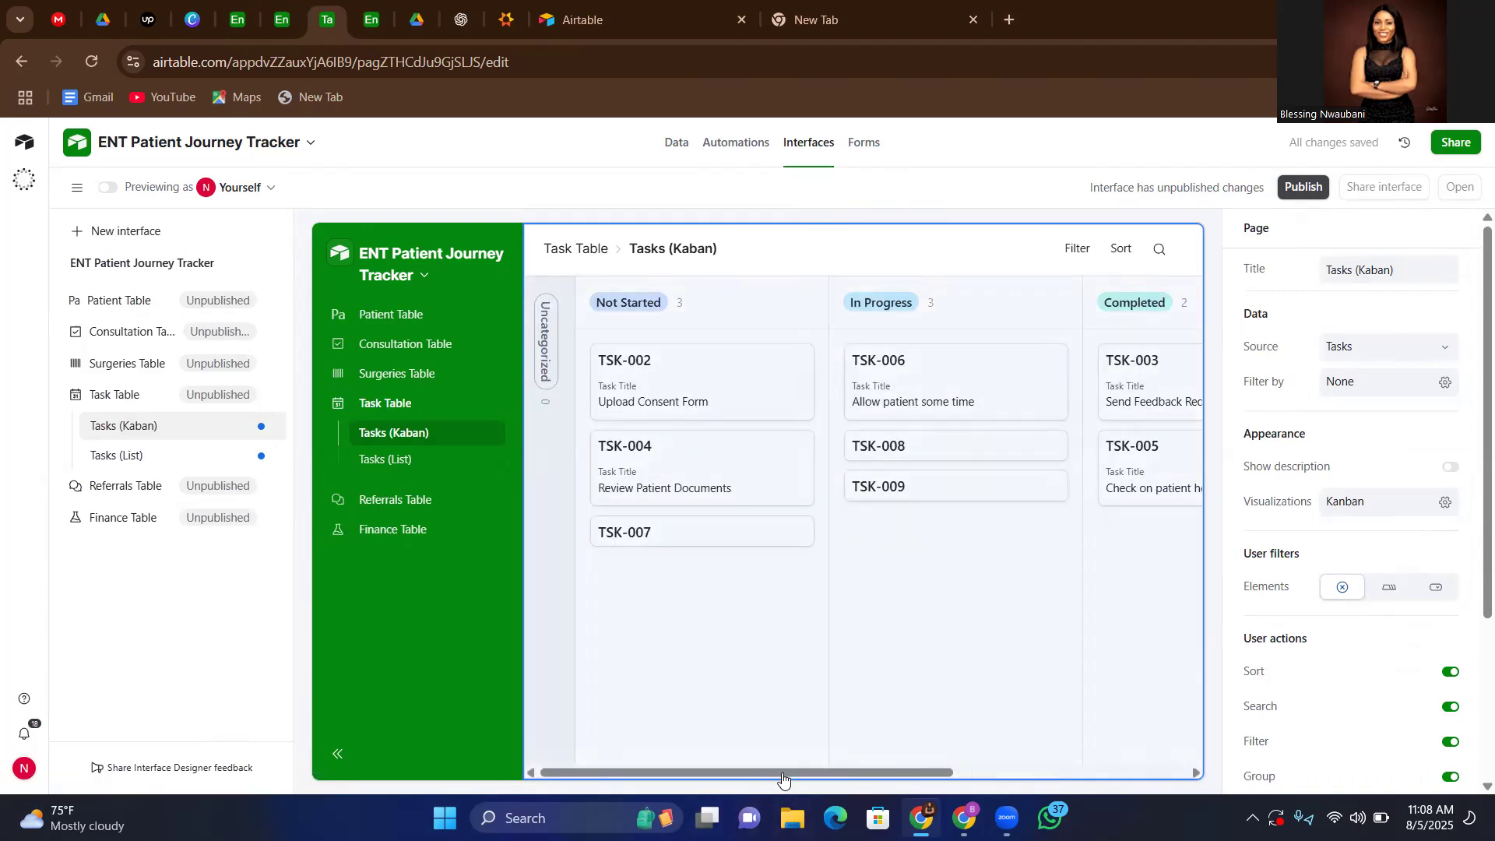
left_click(895, 781)
left_click_drag(894, 773, 685, 802)
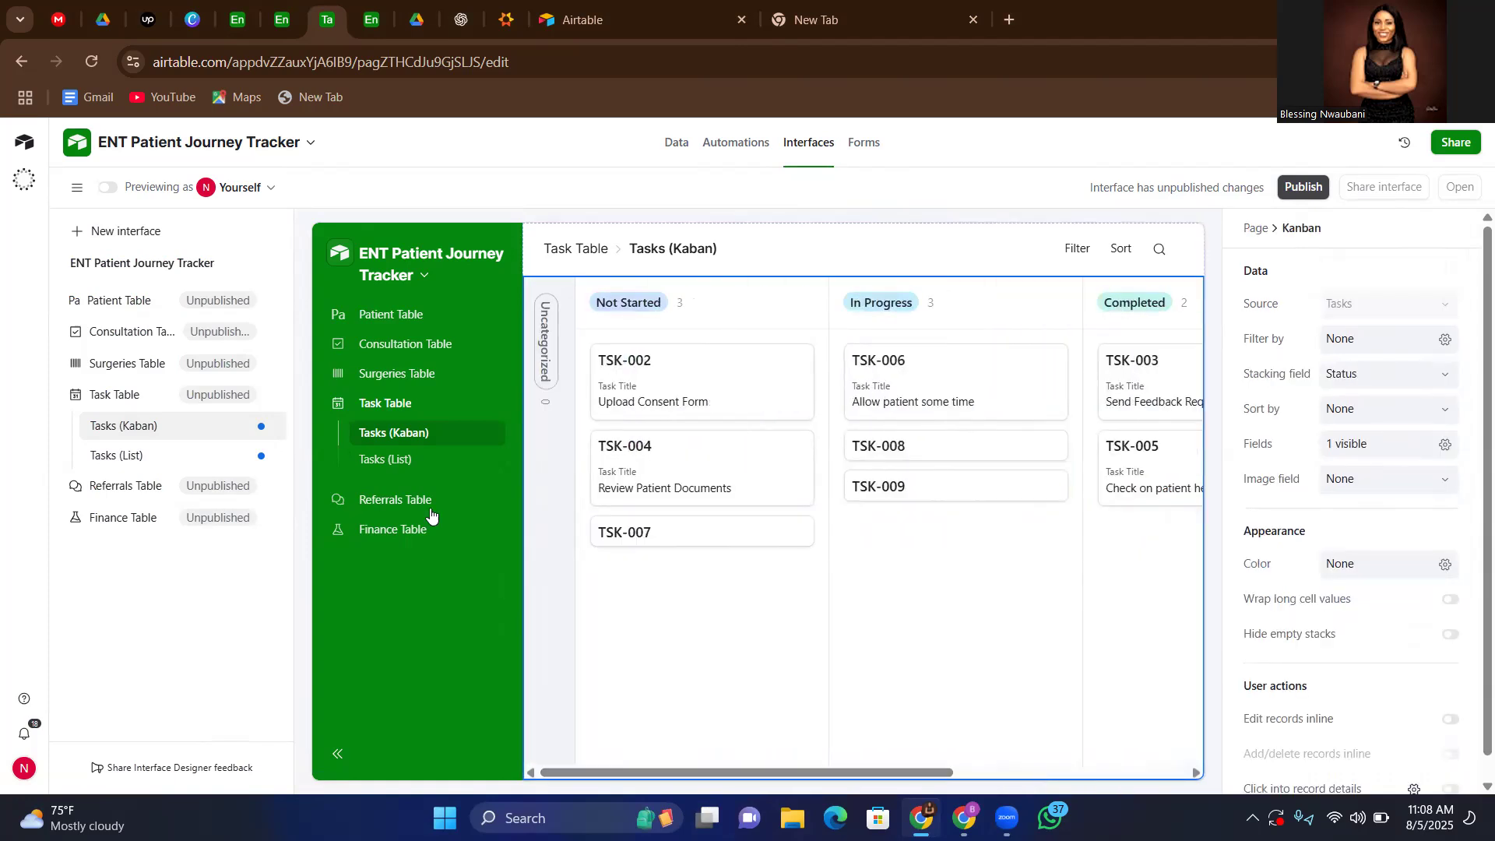
left_click(382, 462)
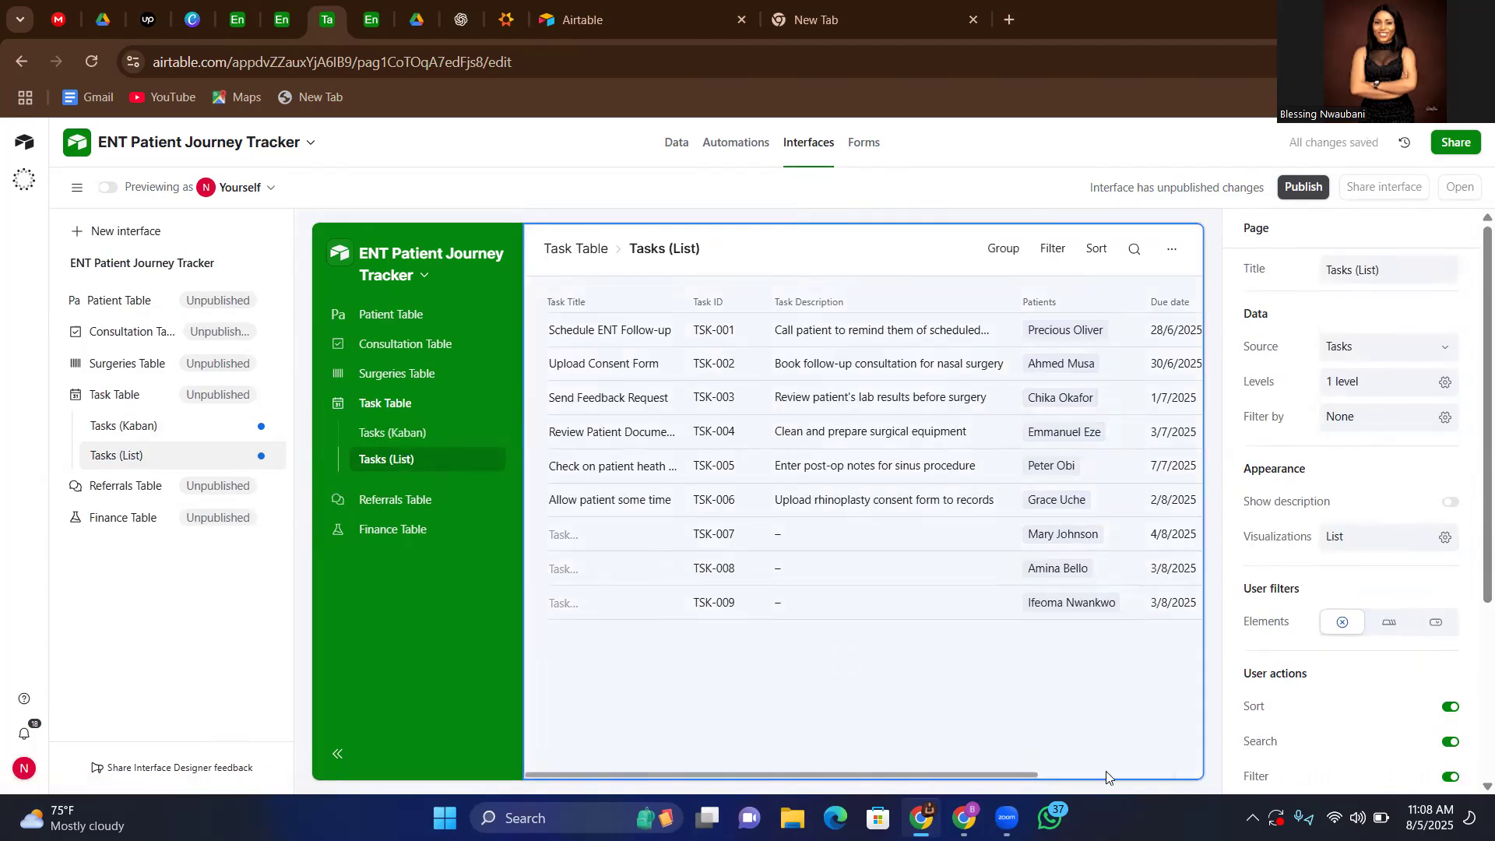
left_click(1042, 777)
left_click_drag(1019, 772, 778, 771)
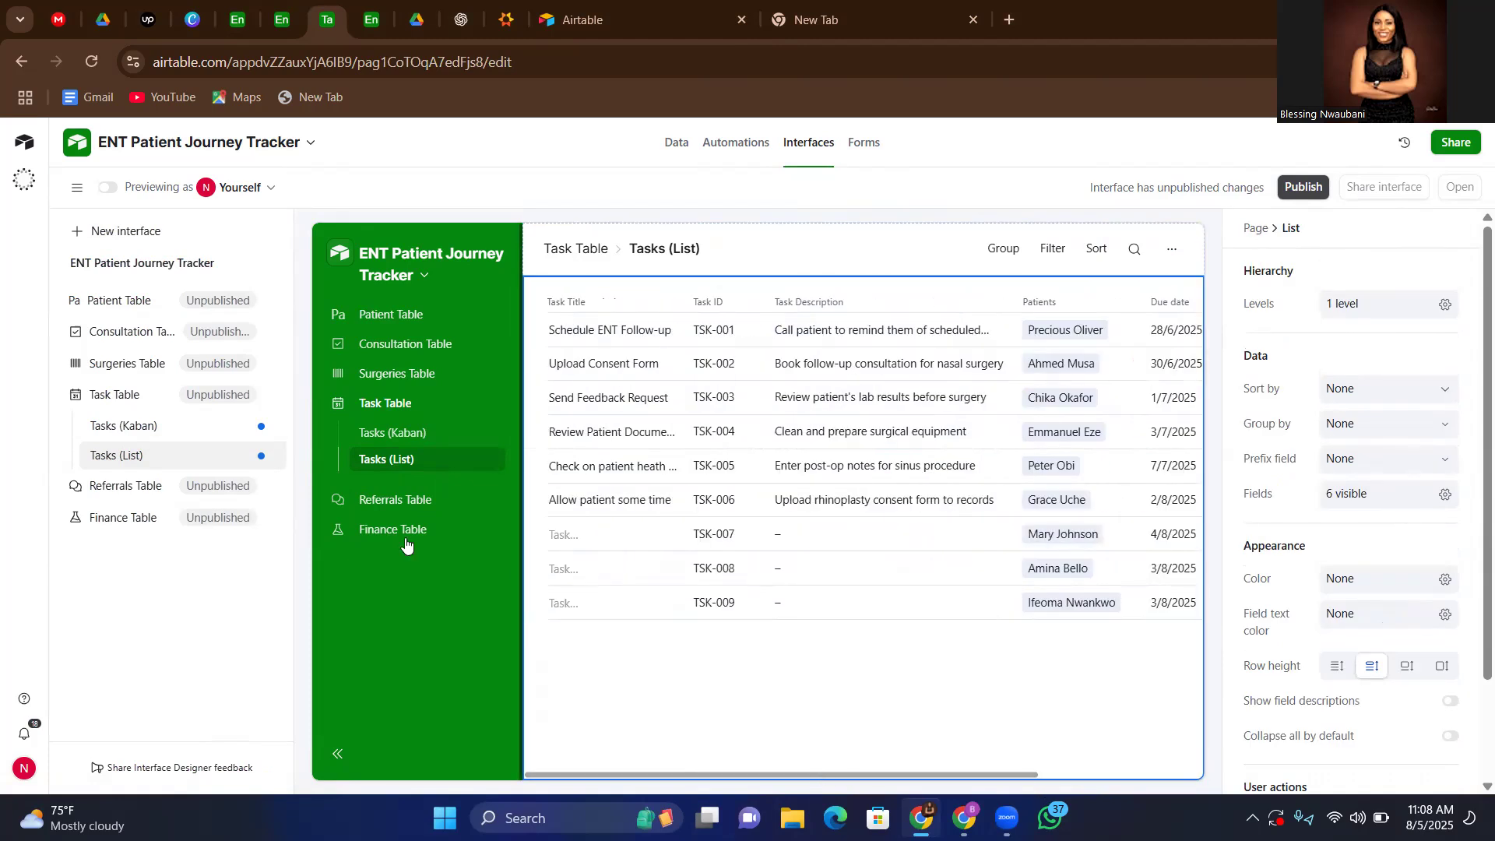
left_click(378, 500)
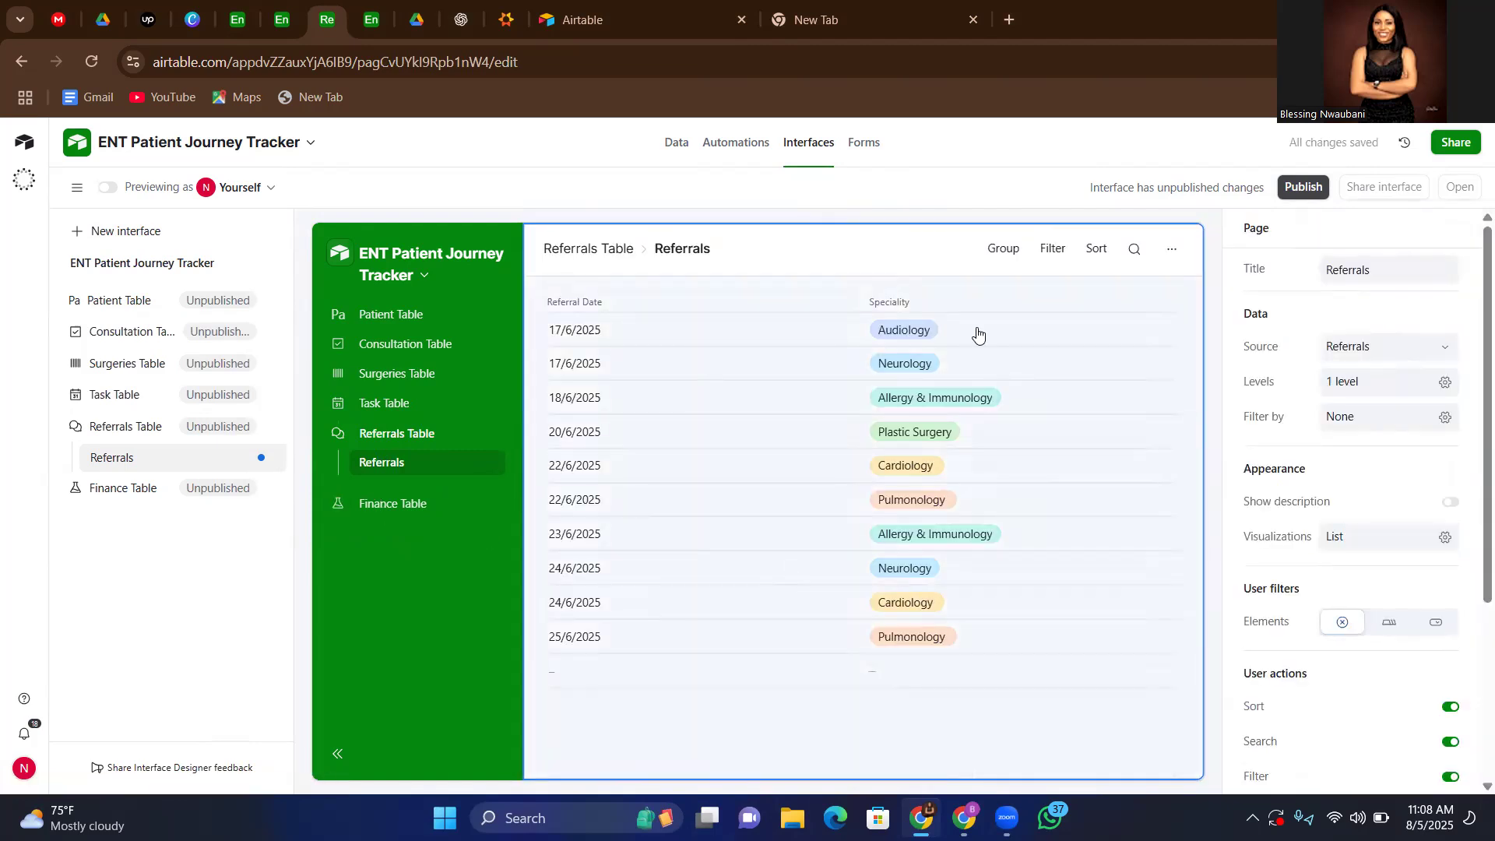
- Examine the Finance page's report count and its Payment Category bar and pie charts
left_click(388, 508)
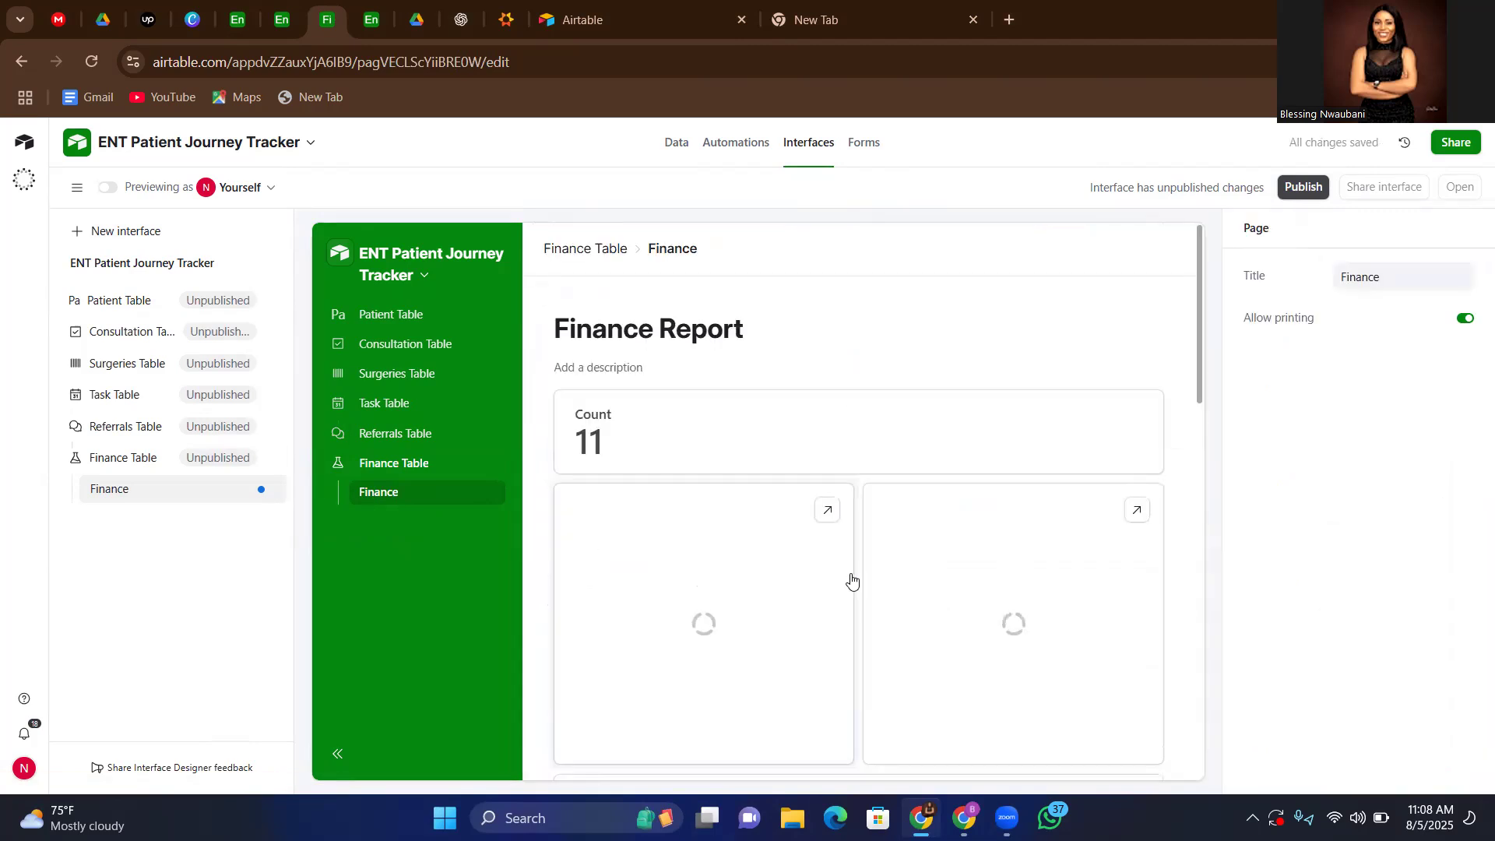
scroll(852, 580, "down", 1)
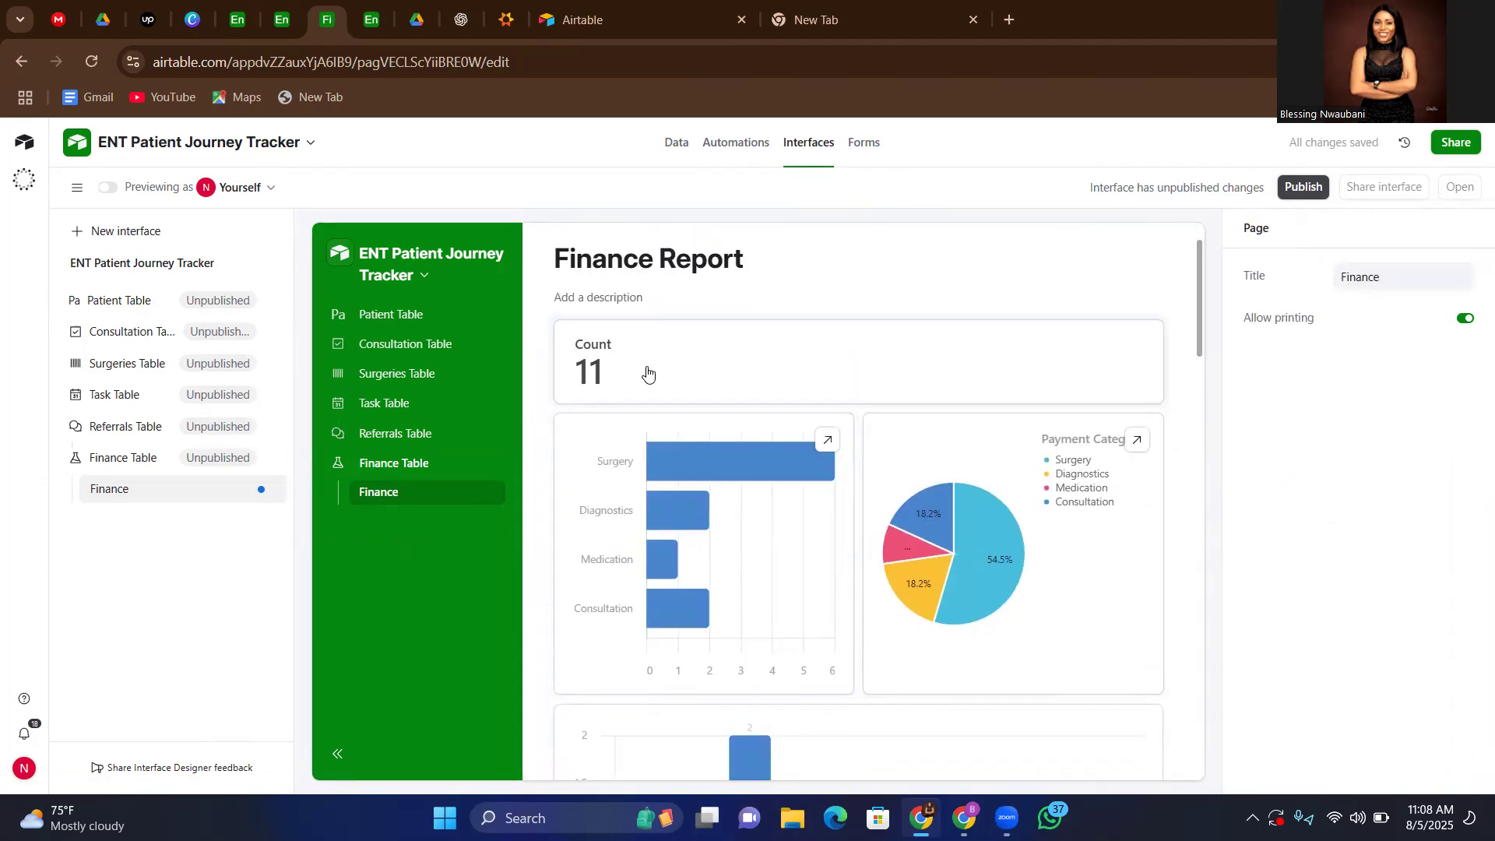
scroll(706, 354, "down", 1)
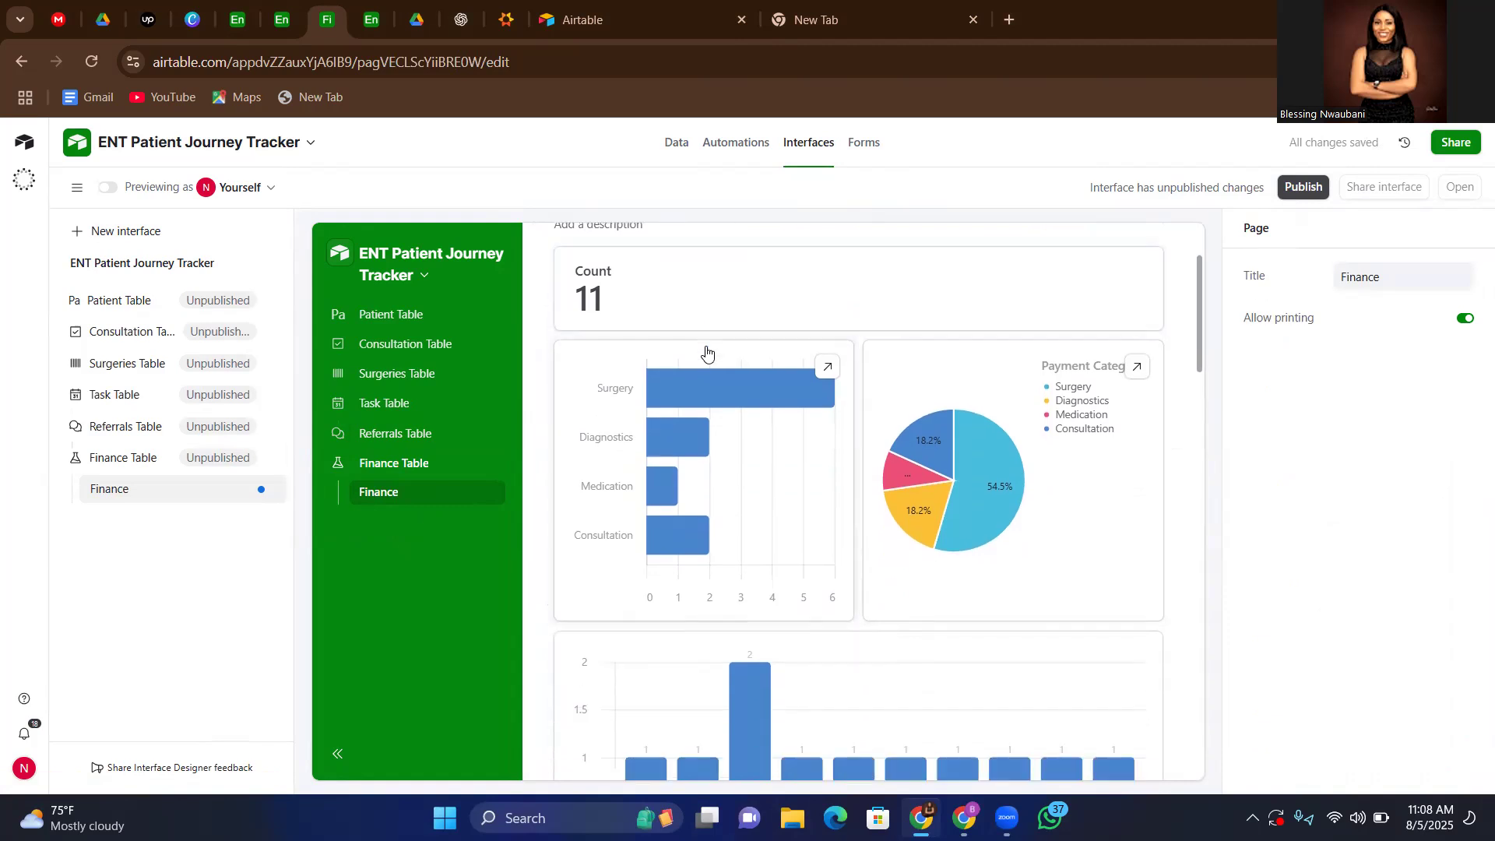
left_click(627, 357)
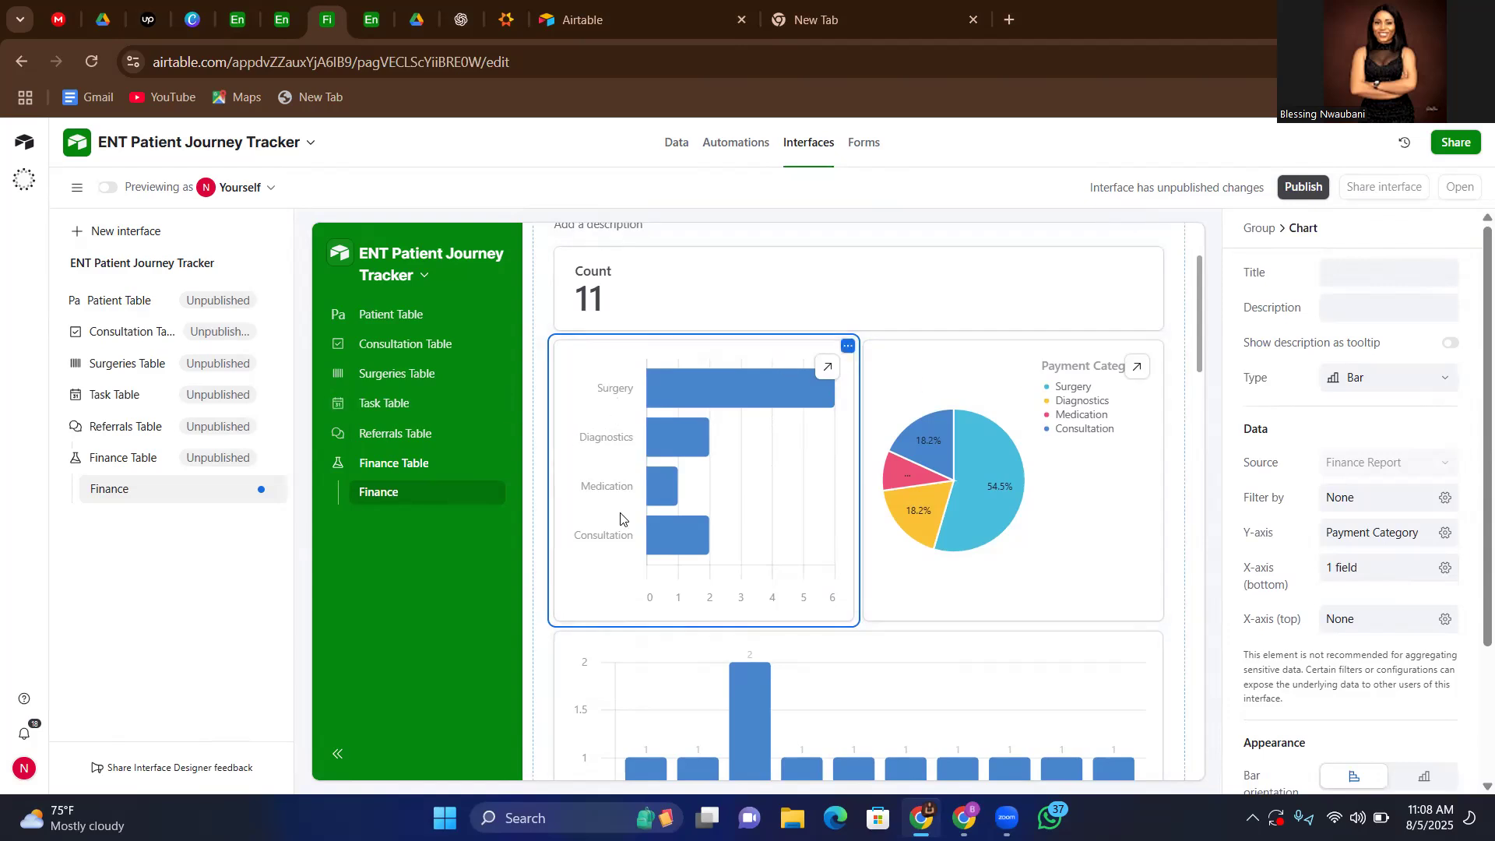
scroll(1079, 470, "down", 1)
left_click(1078, 470)
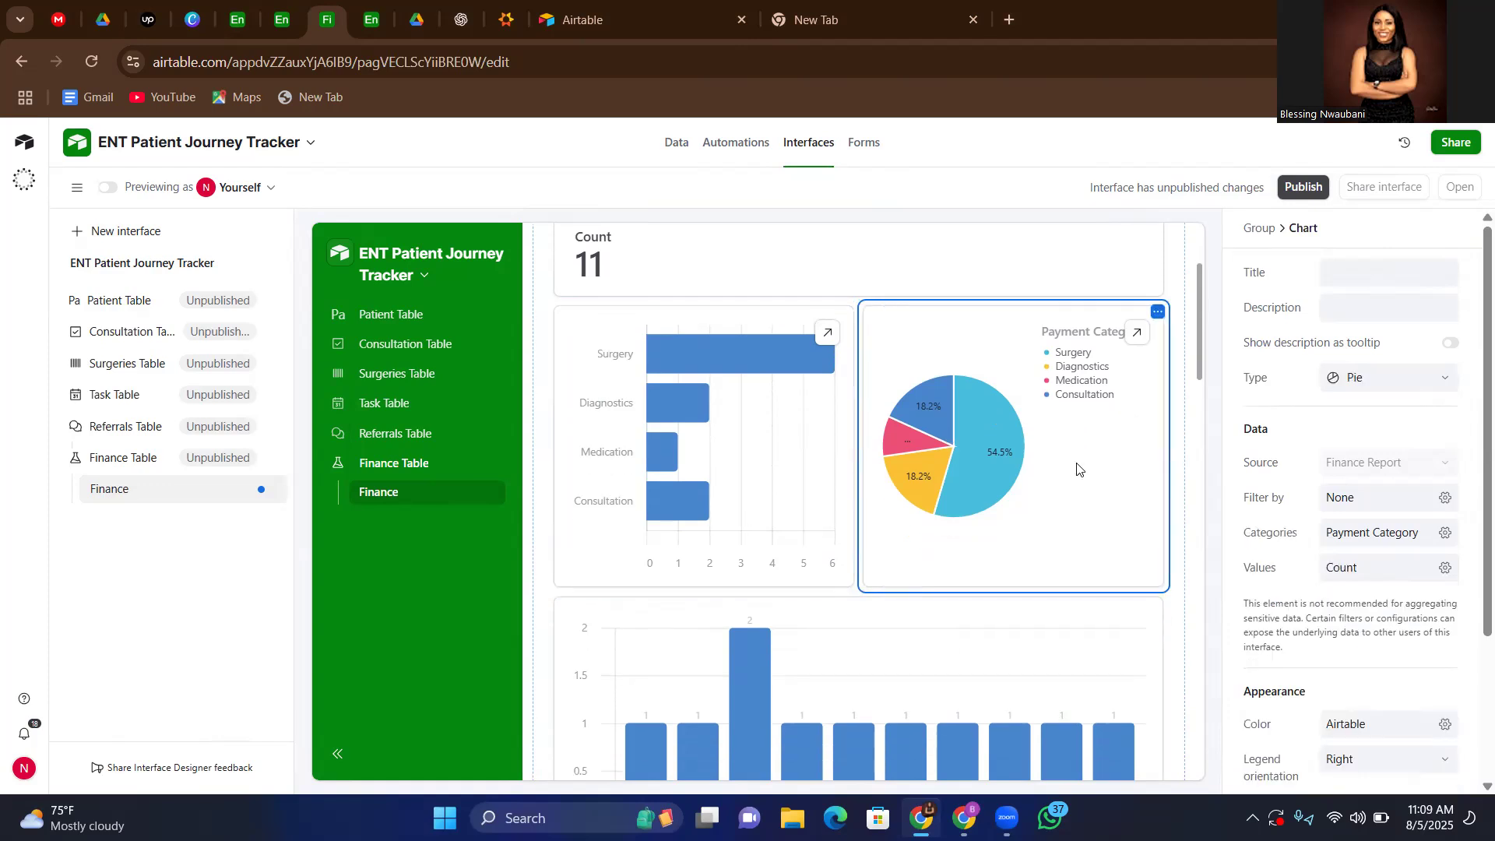
- Examine the Net Income bar chart on the Finance page, including the details of its individual bars
scroll(1068, 518, "down", 3)
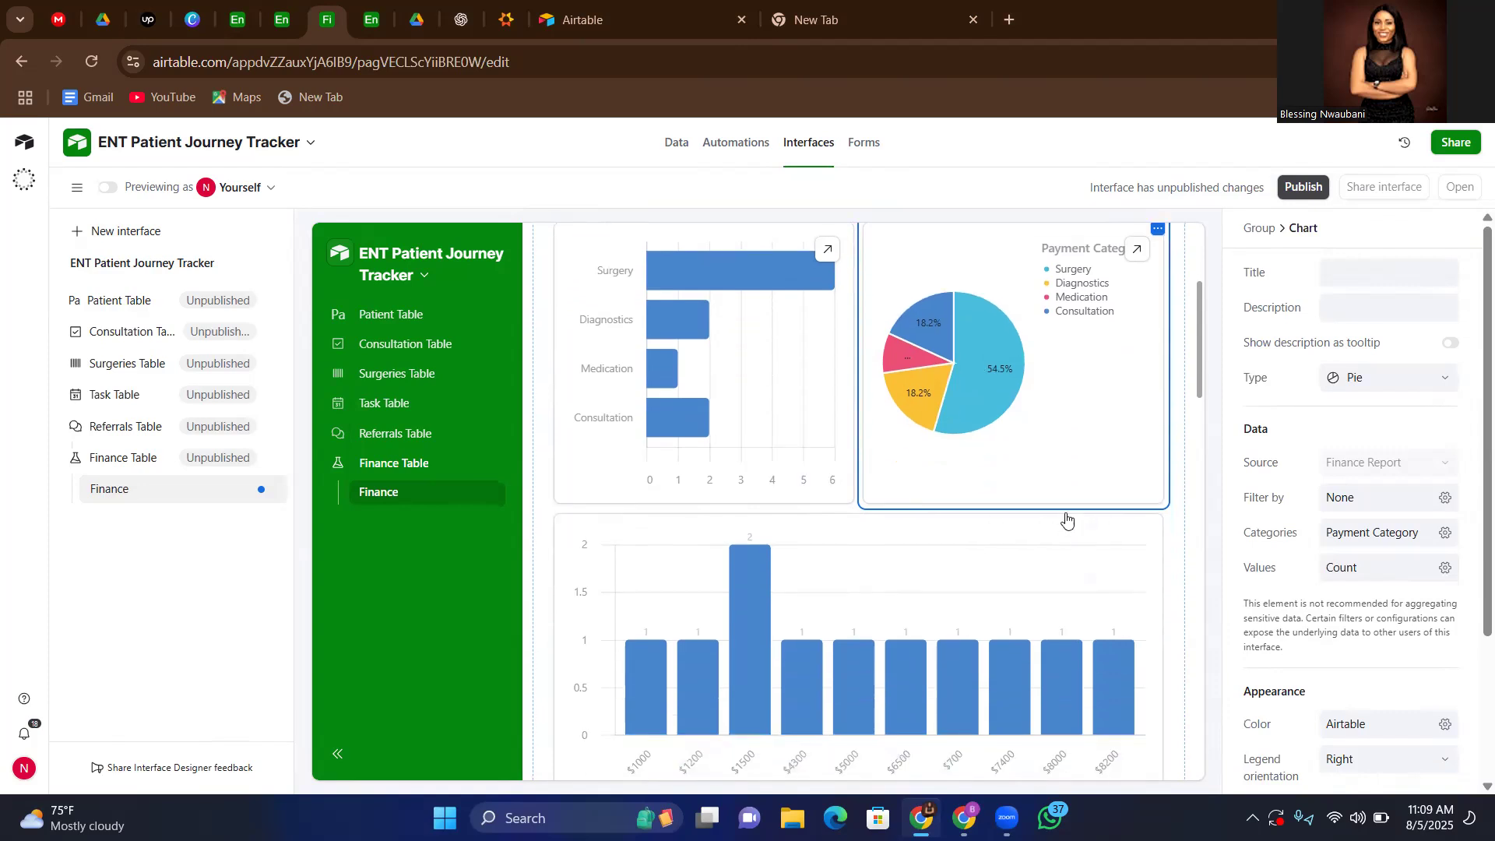
scroll(1068, 518, "down", 1)
scroll(1067, 518, "down", 4)
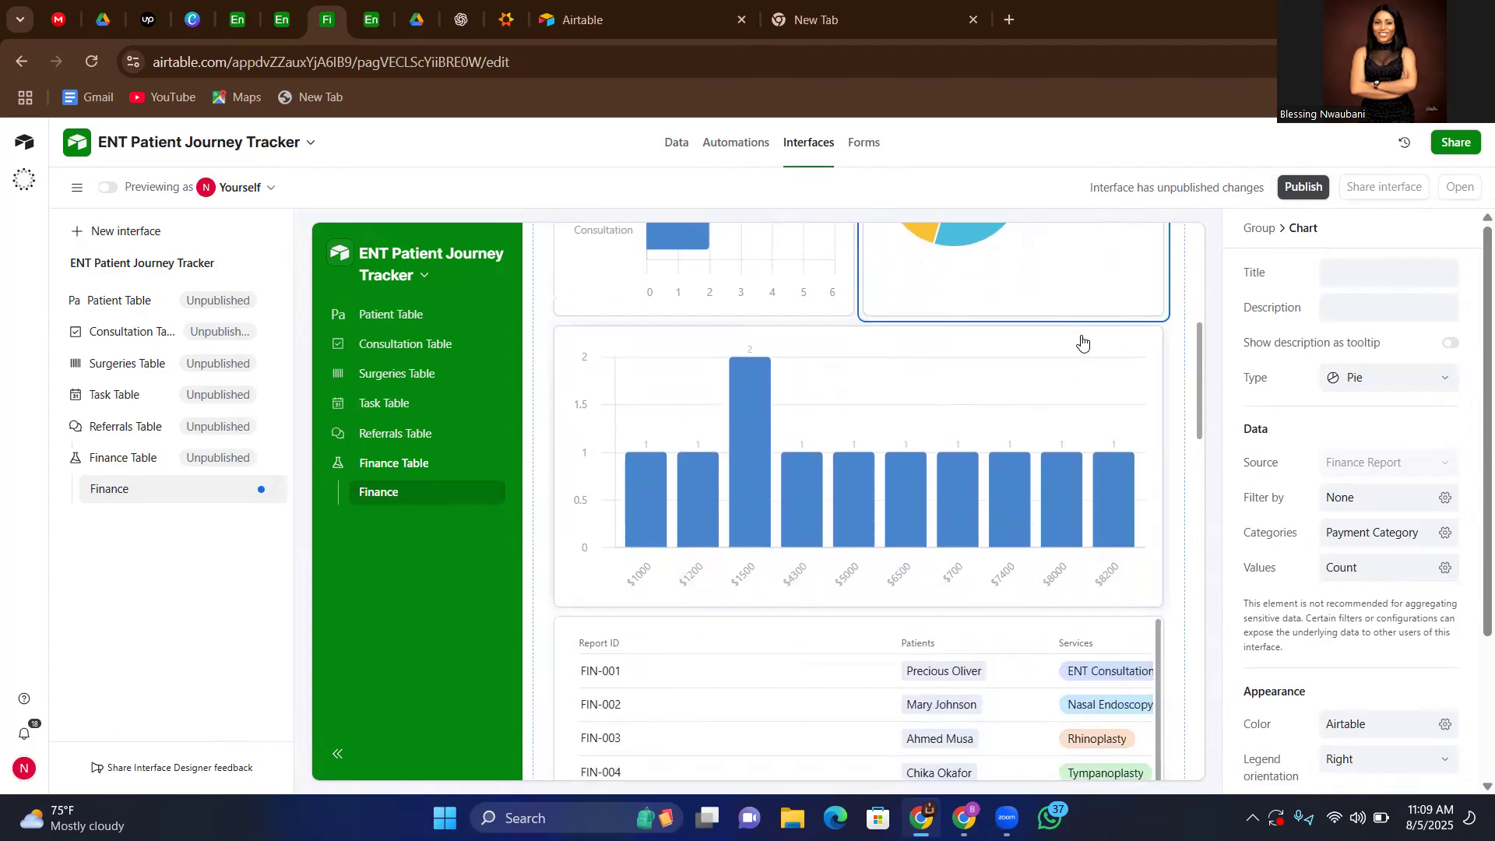
left_click(1083, 341)
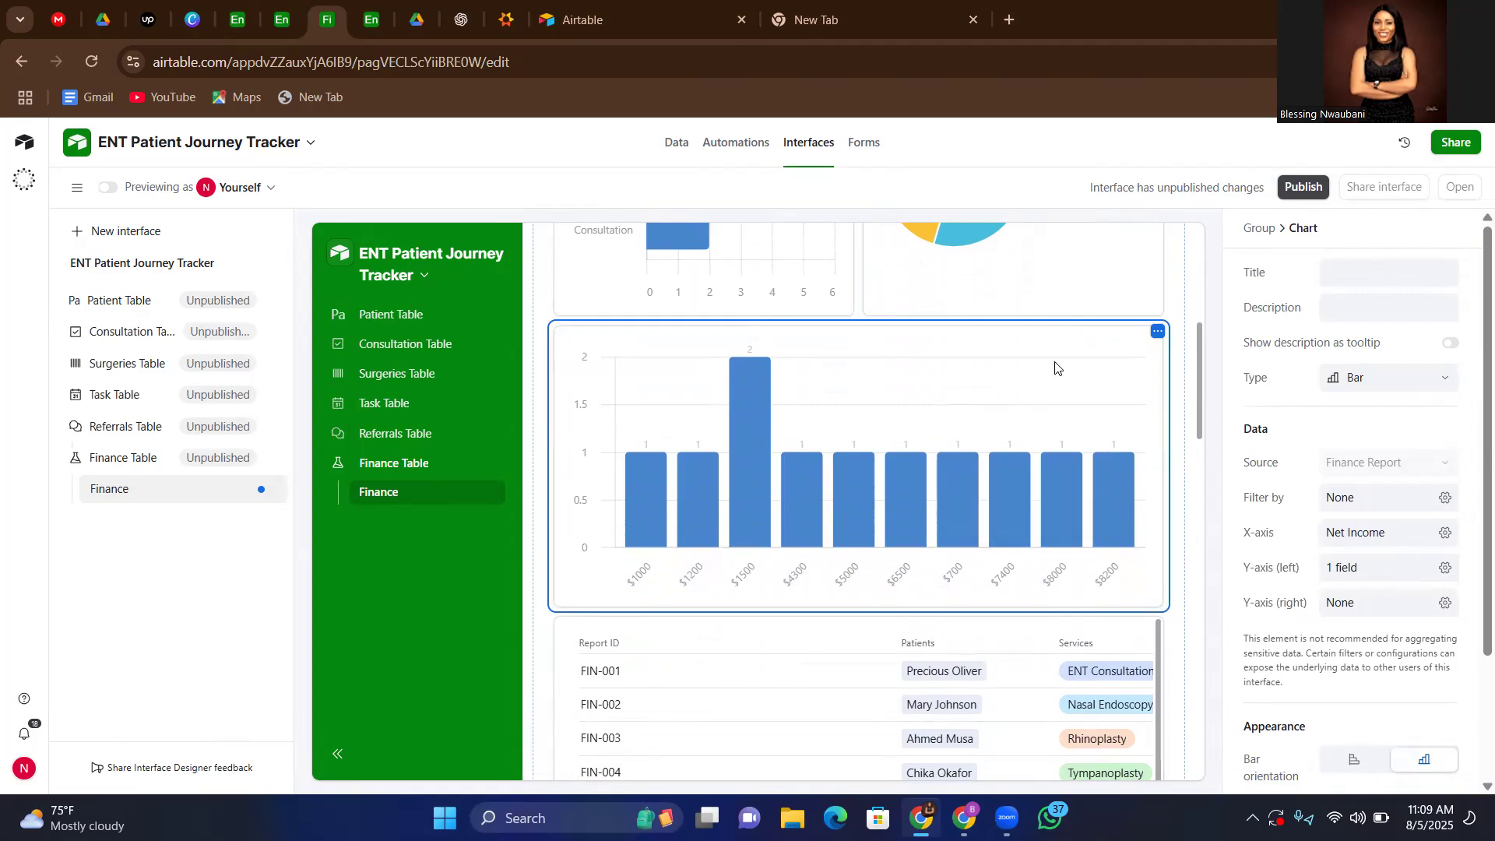
scroll(1057, 366, "down", 1)
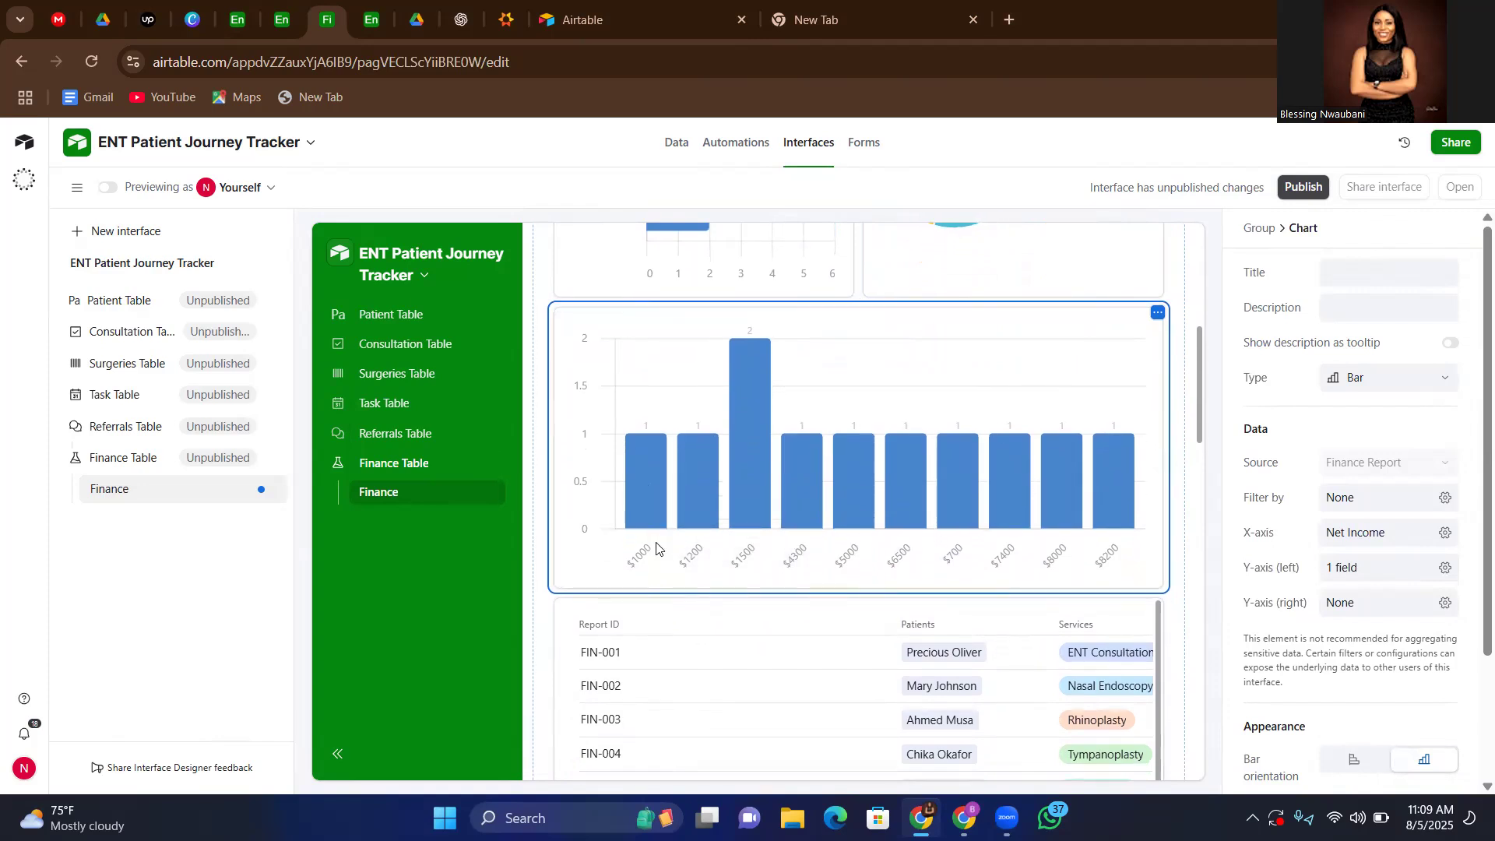
mouse_move(942, 483)
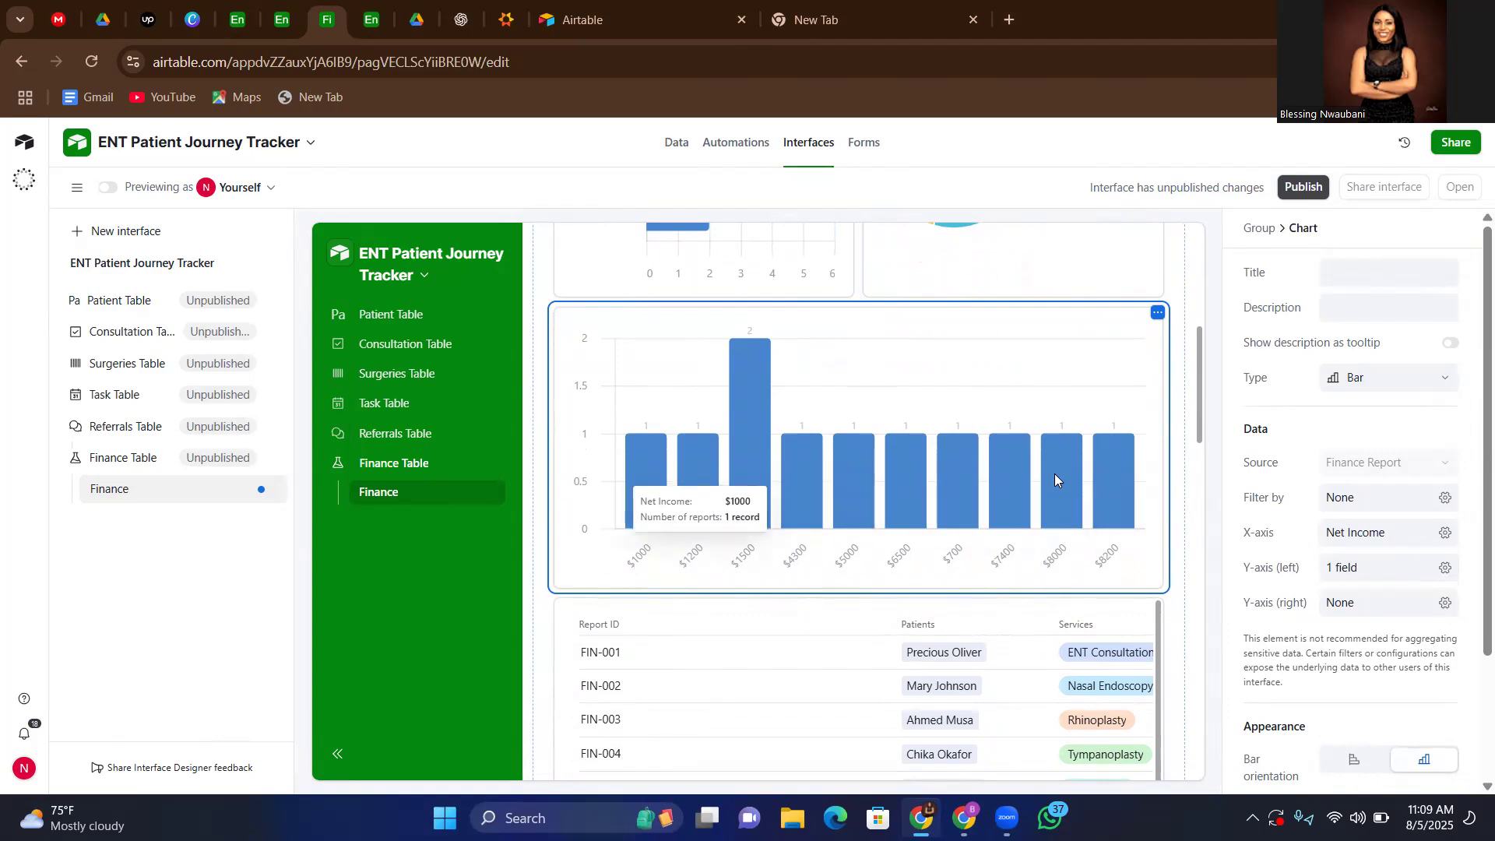
- Look through the Finance page's report list with its Report ID, Patients and Services columns
scroll(1023, 515, "down", 2)
scroll(935, 529, "down", 3)
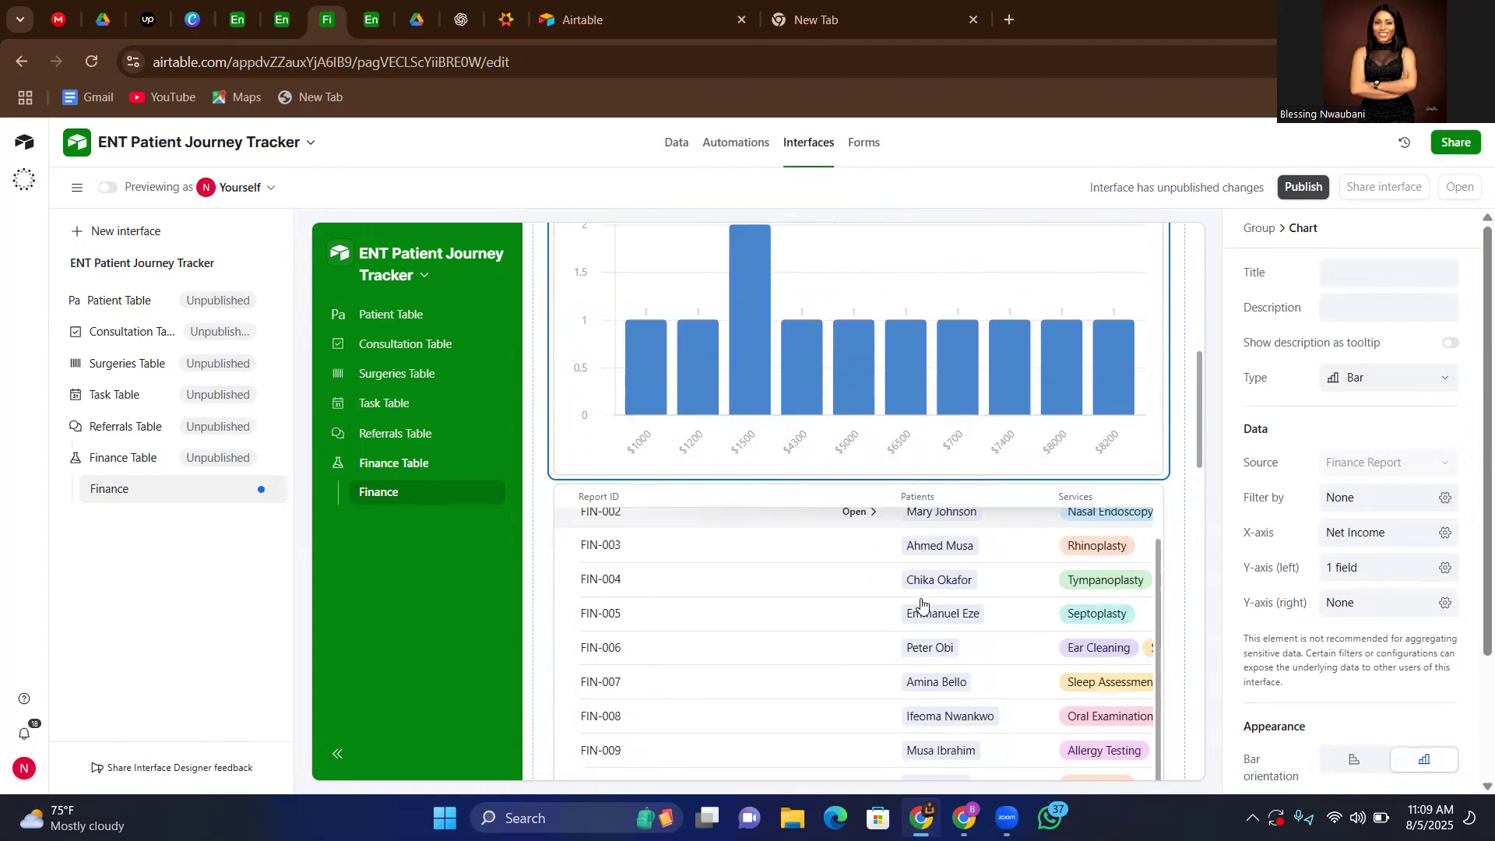
scroll(859, 645, "up", 3)
scroll(859, 639, "up", 1)
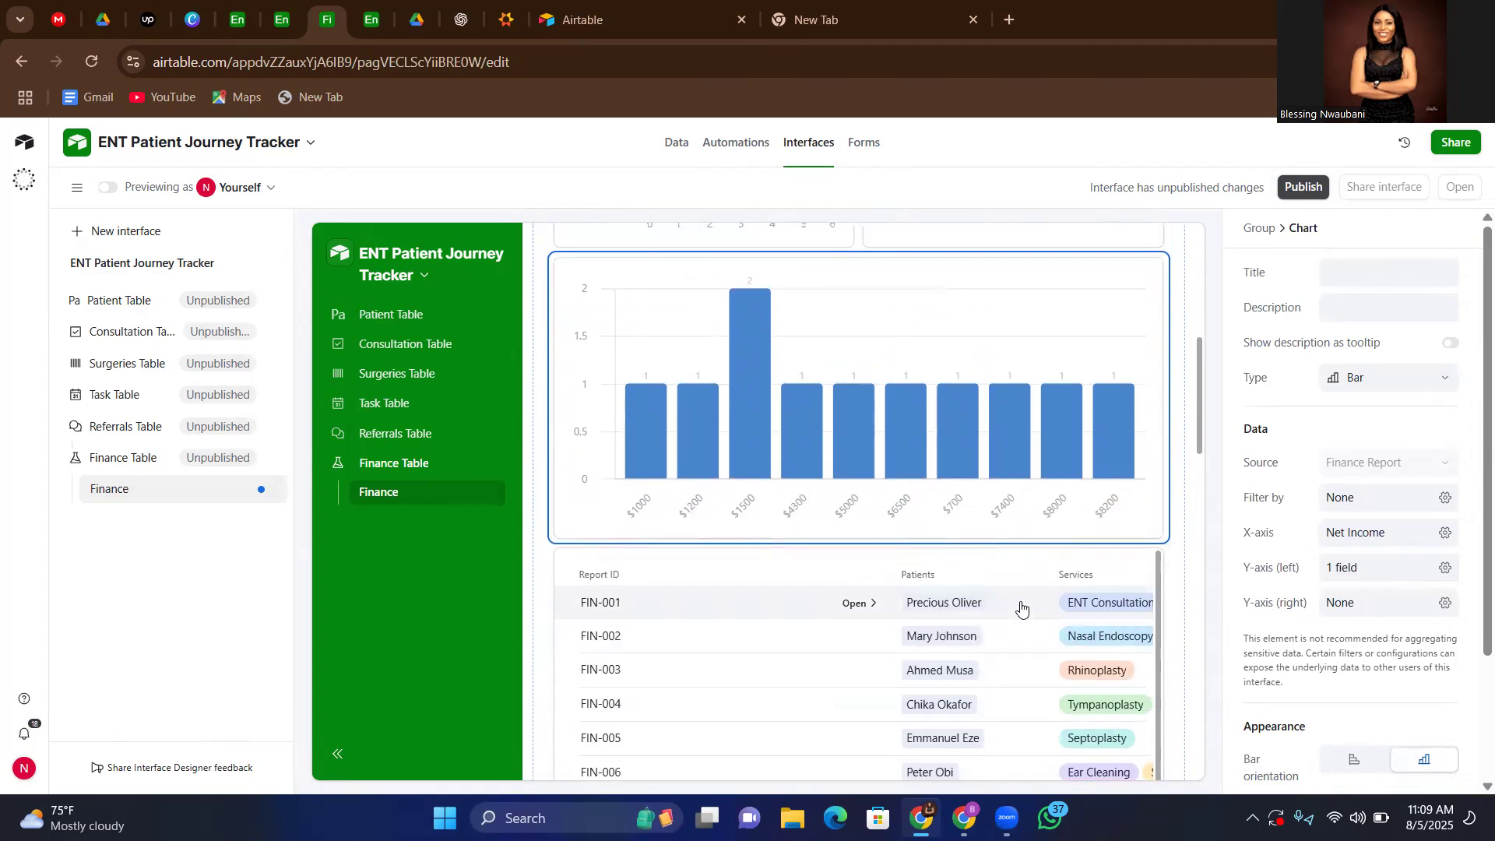
left_click(818, 578)
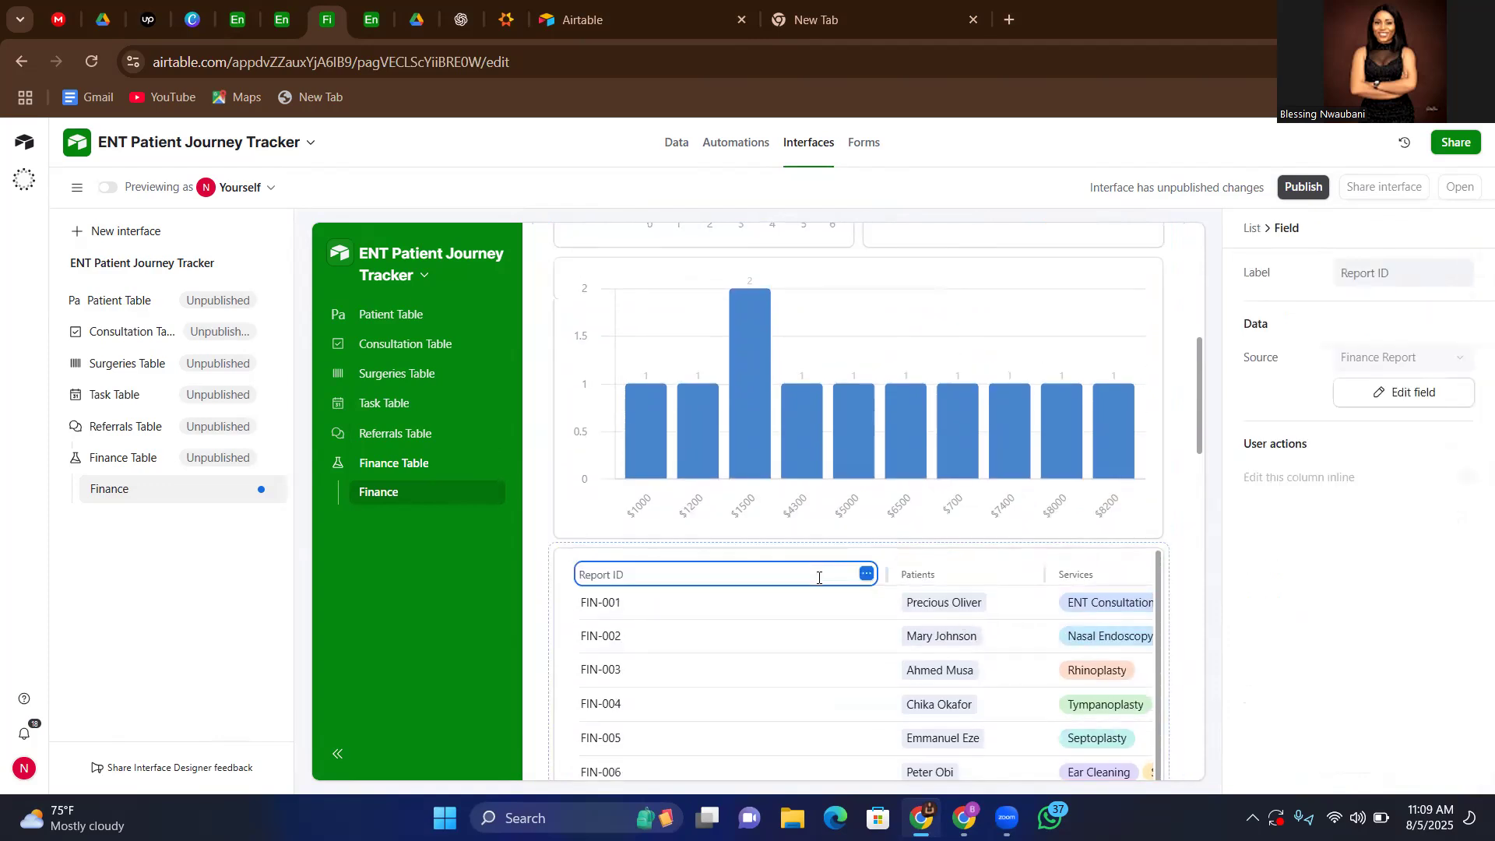
scroll(820, 584, "up", 1)
scroll(768, 671, "down", 3)
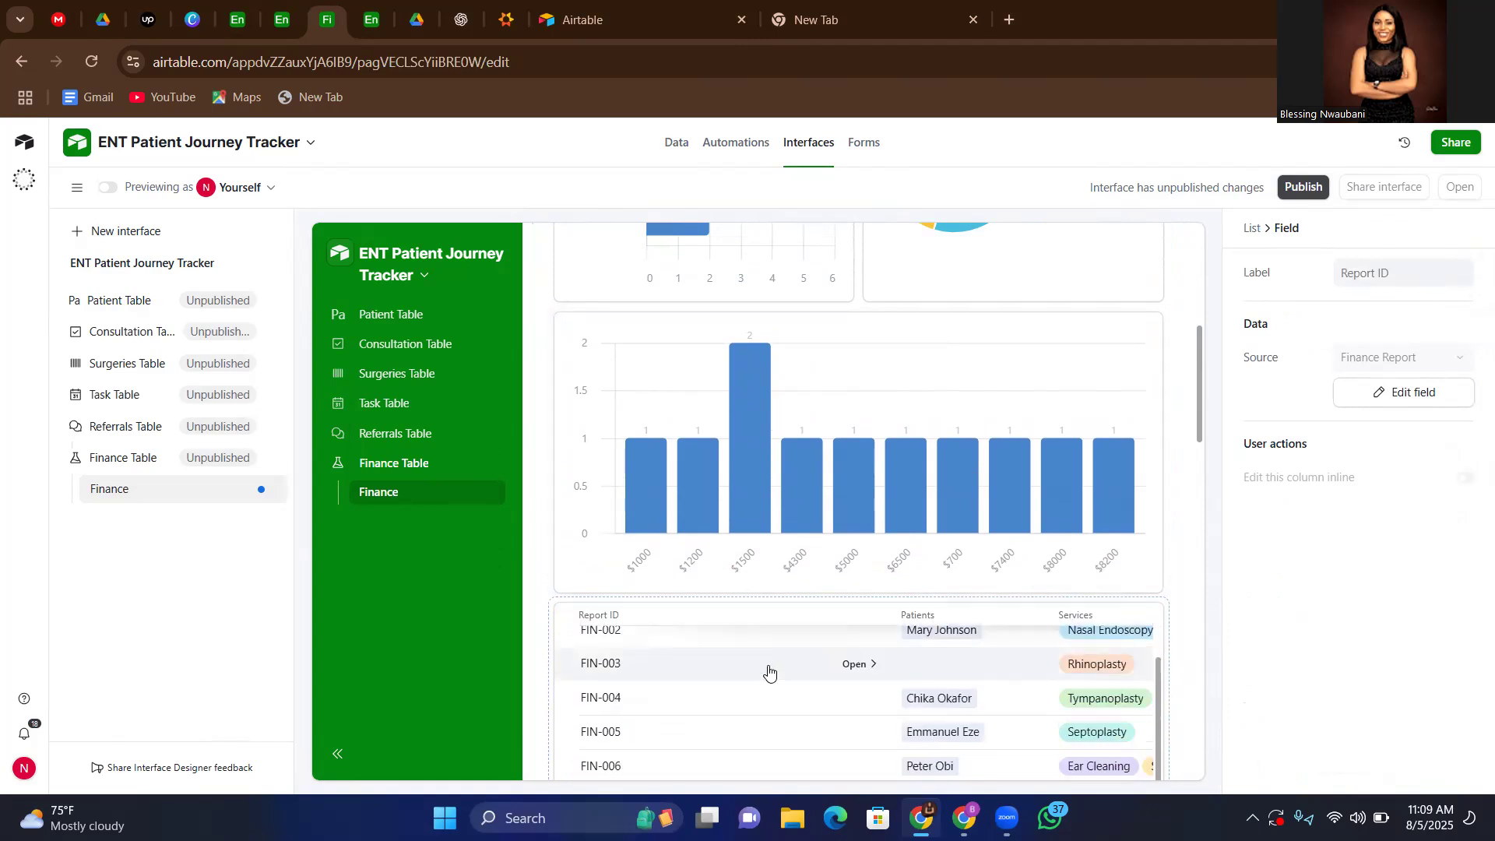
scroll(769, 671, "up", 1)
- Look through the finance list grouped by Payment Category and Month, from the Surgery group down to Consultation
scroll(769, 671, "down", 5)
scroll(768, 671, "down", 2)
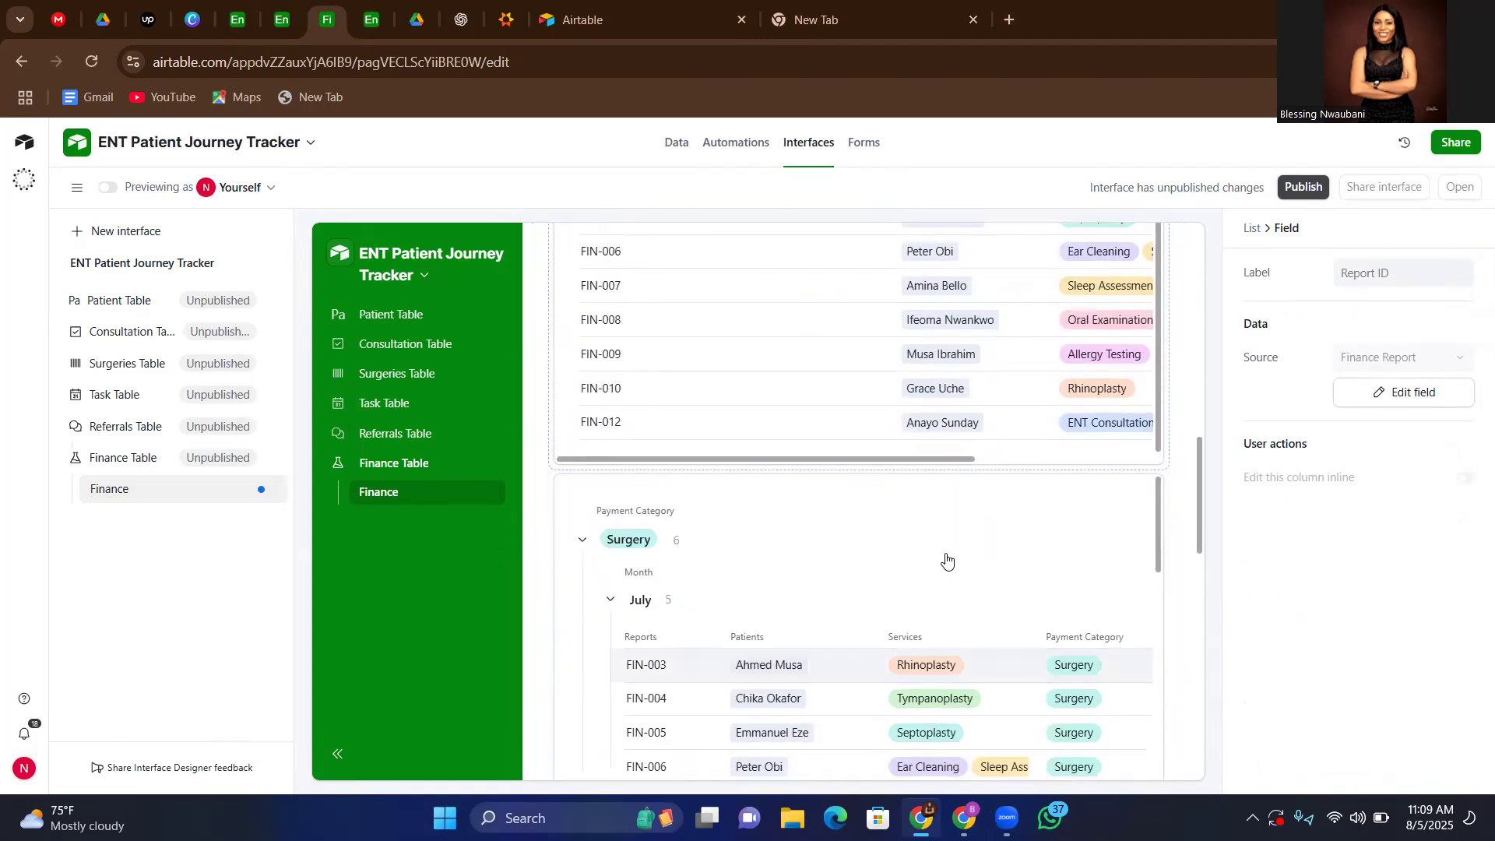
scroll(763, 600, "down", 2)
scroll(765, 596, "up", 2)
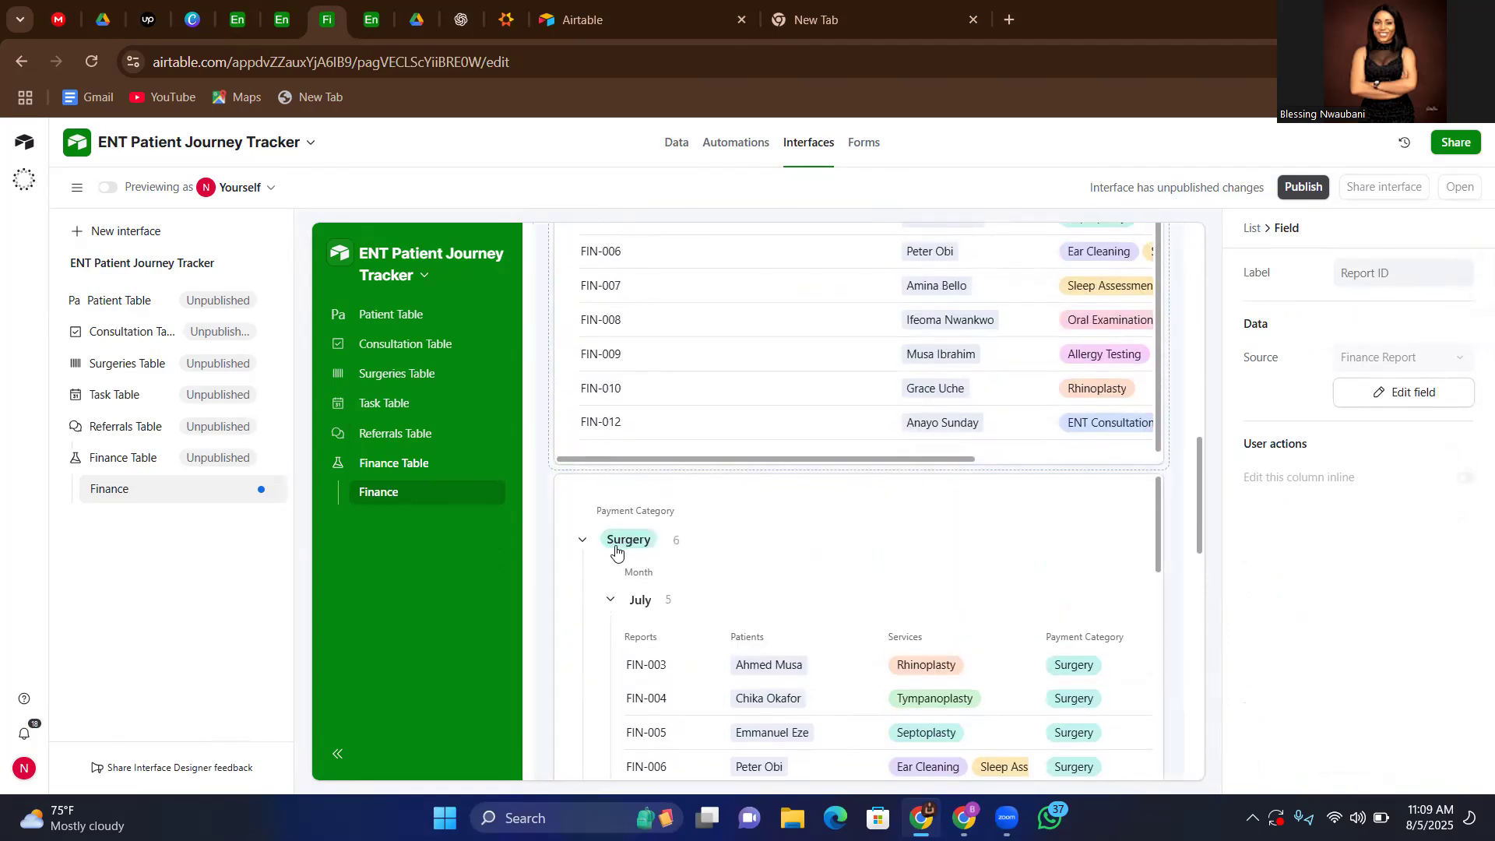
scroll(778, 623, "down", 4)
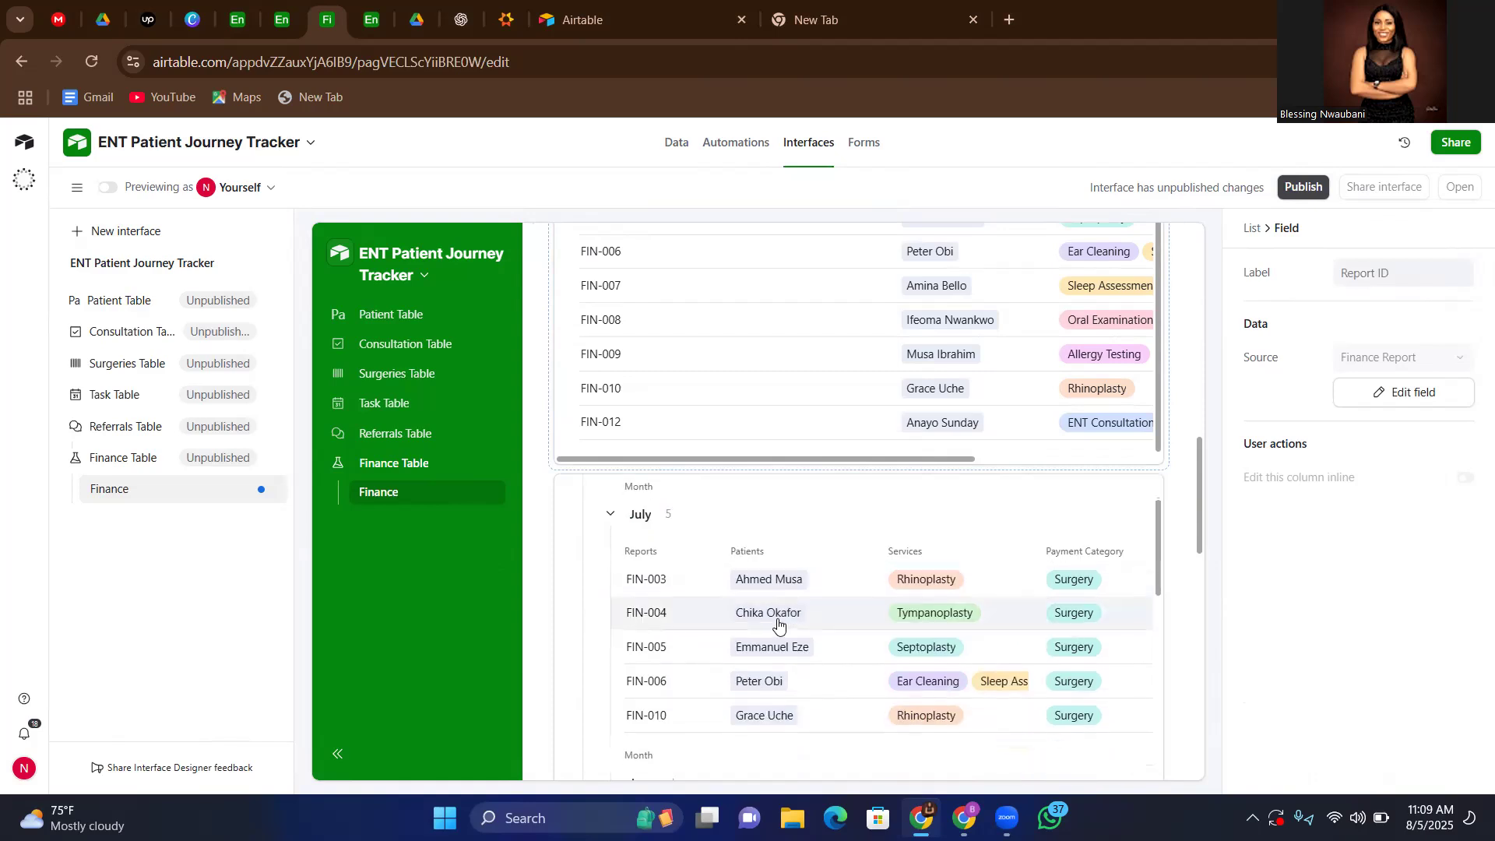
scroll(911, 671, "down", 8)
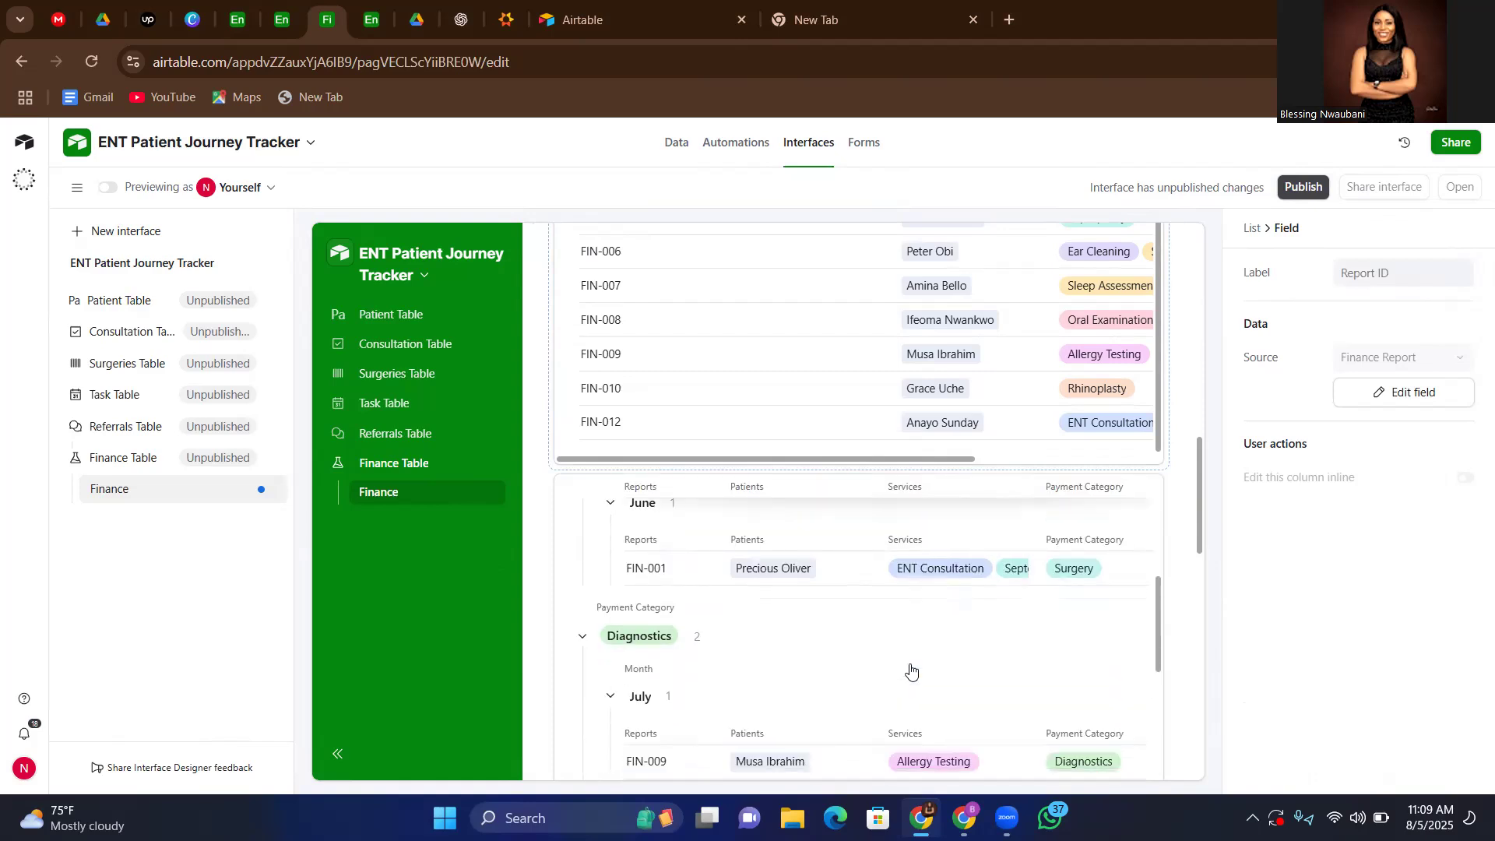
scroll(911, 671, "down", 2)
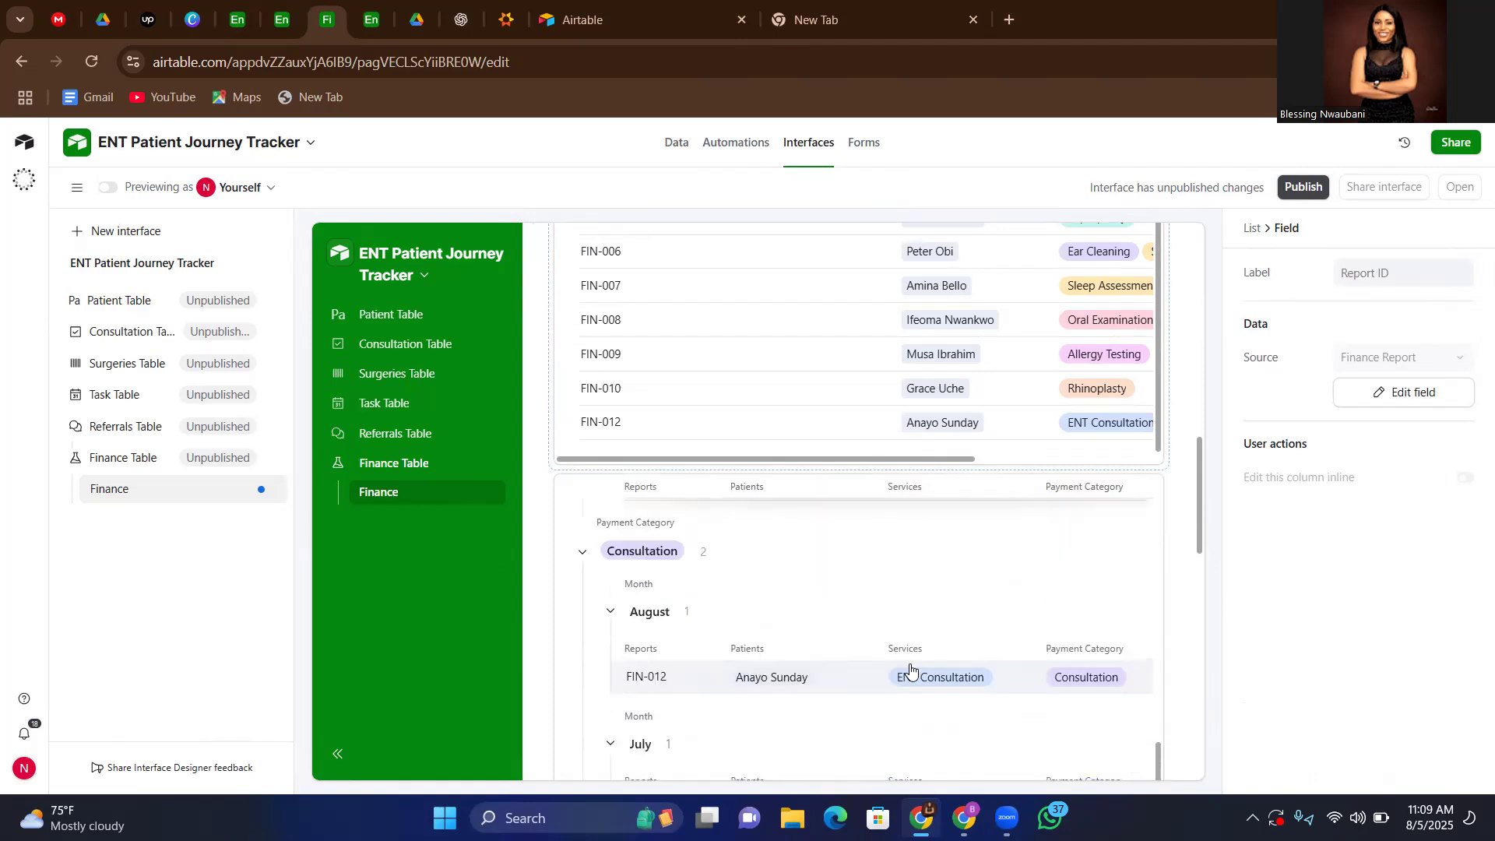
- Switch to the base's forms and examine the fields of the Patient Intake Form
left_click(373, 19)
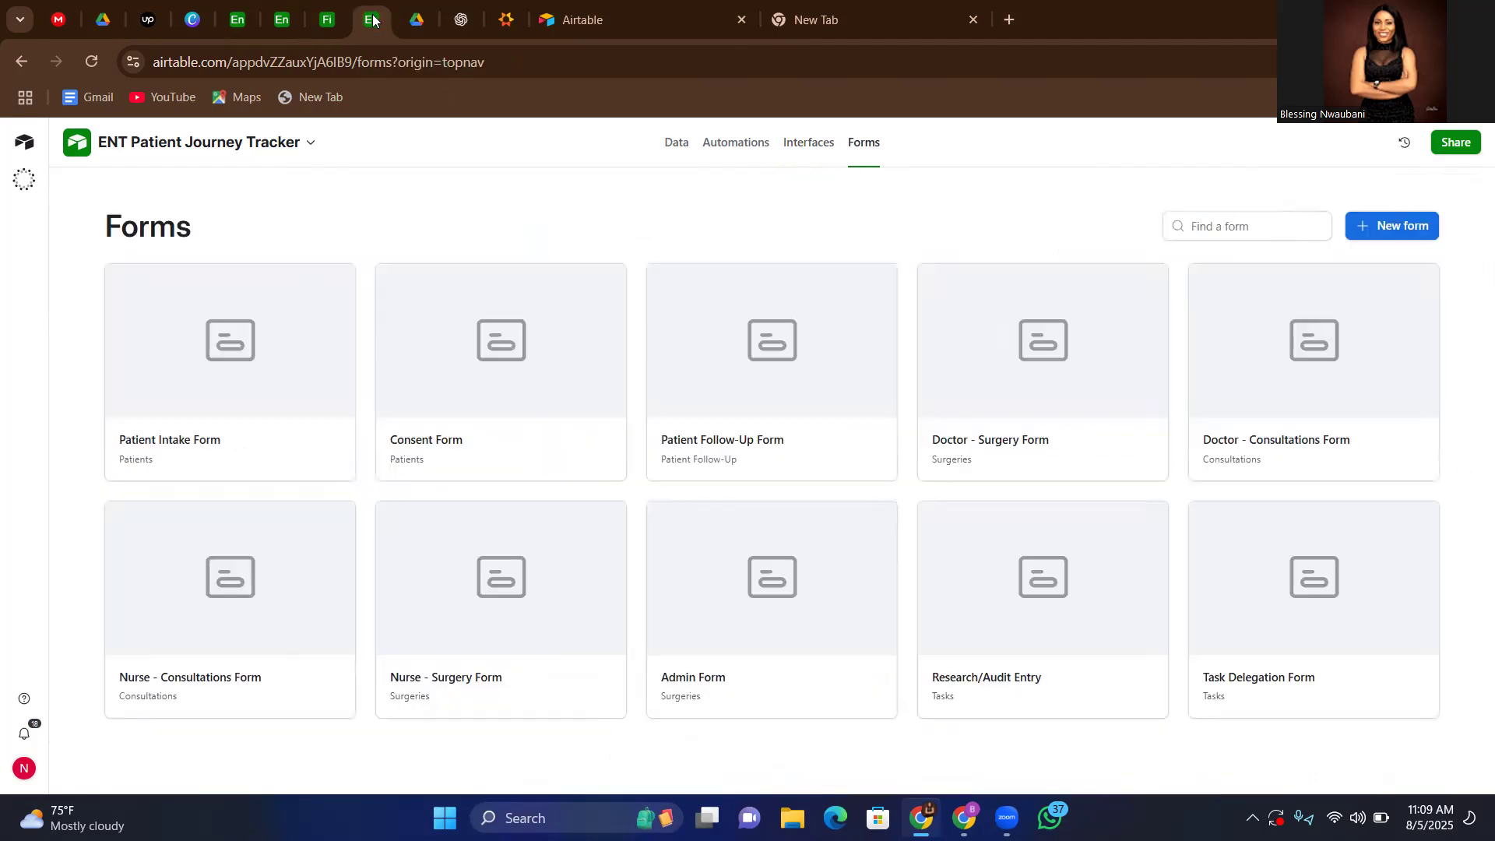
left_click(288, 334)
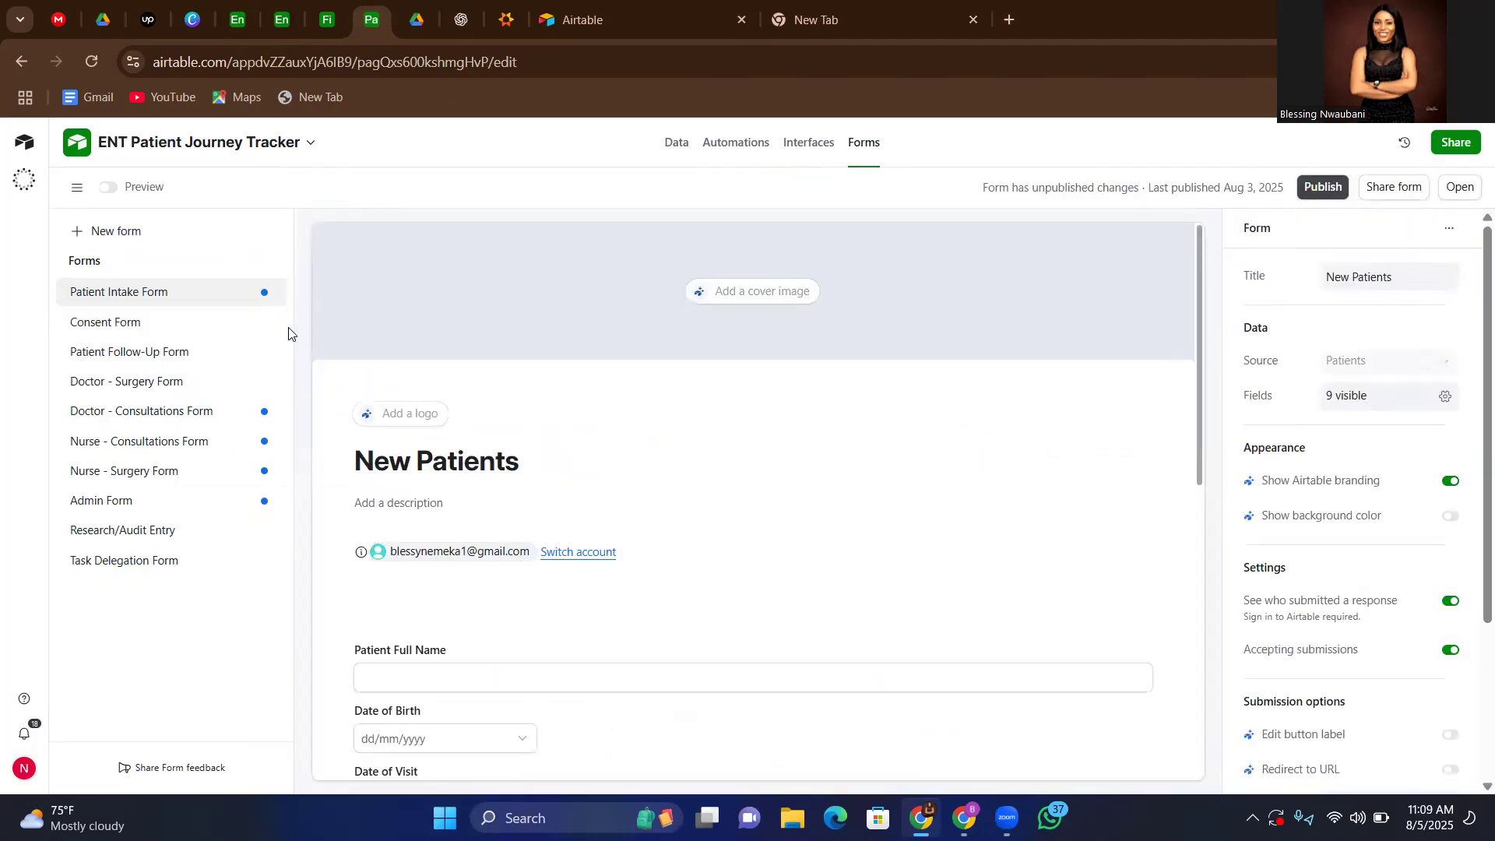
scroll(701, 604, "down", 4)
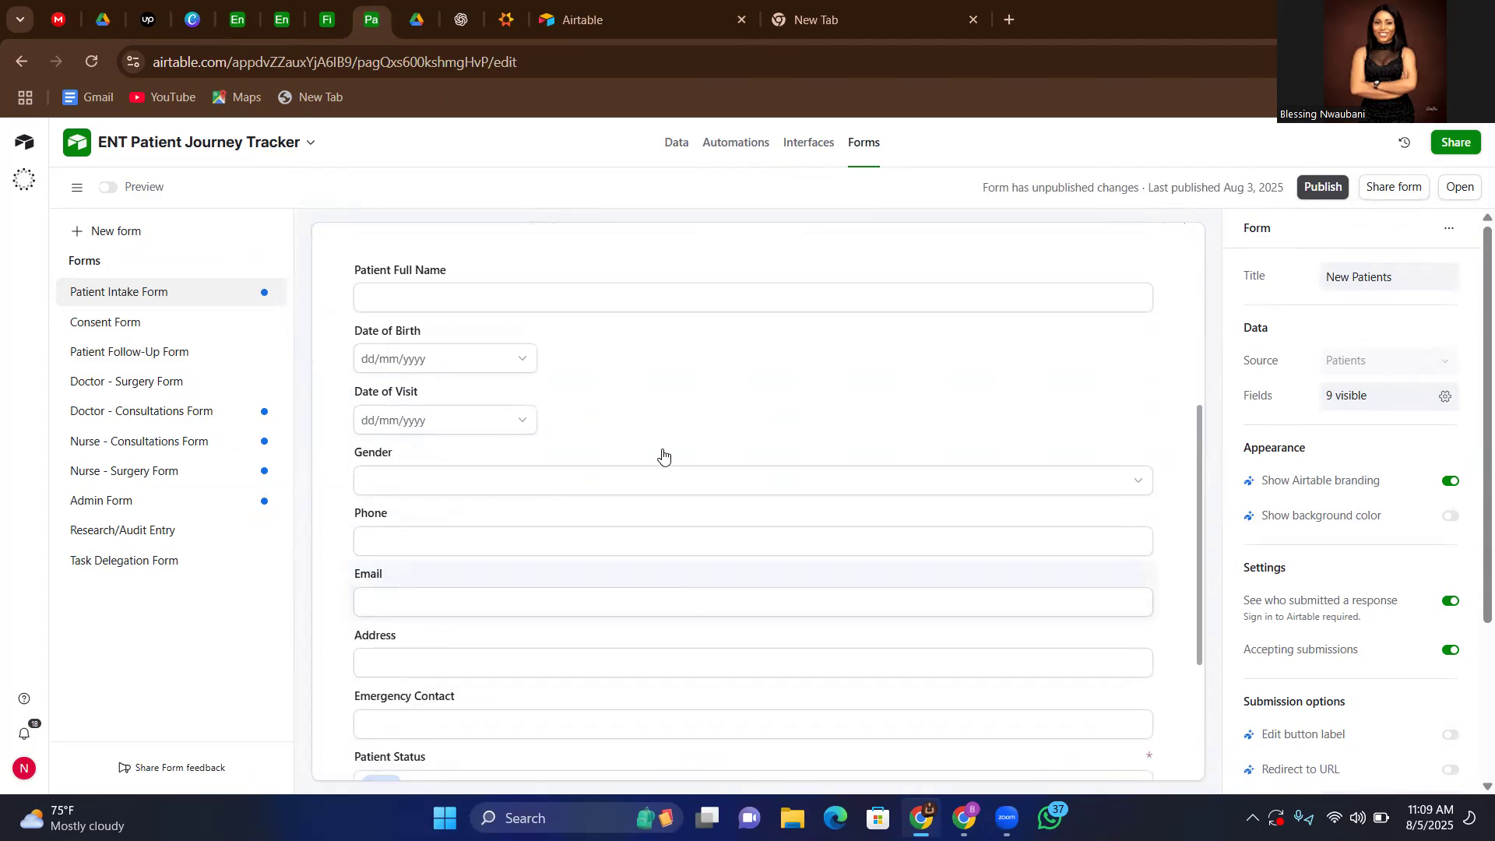
scroll(671, 467, "down", 3)
scroll(671, 467, "up", 6)
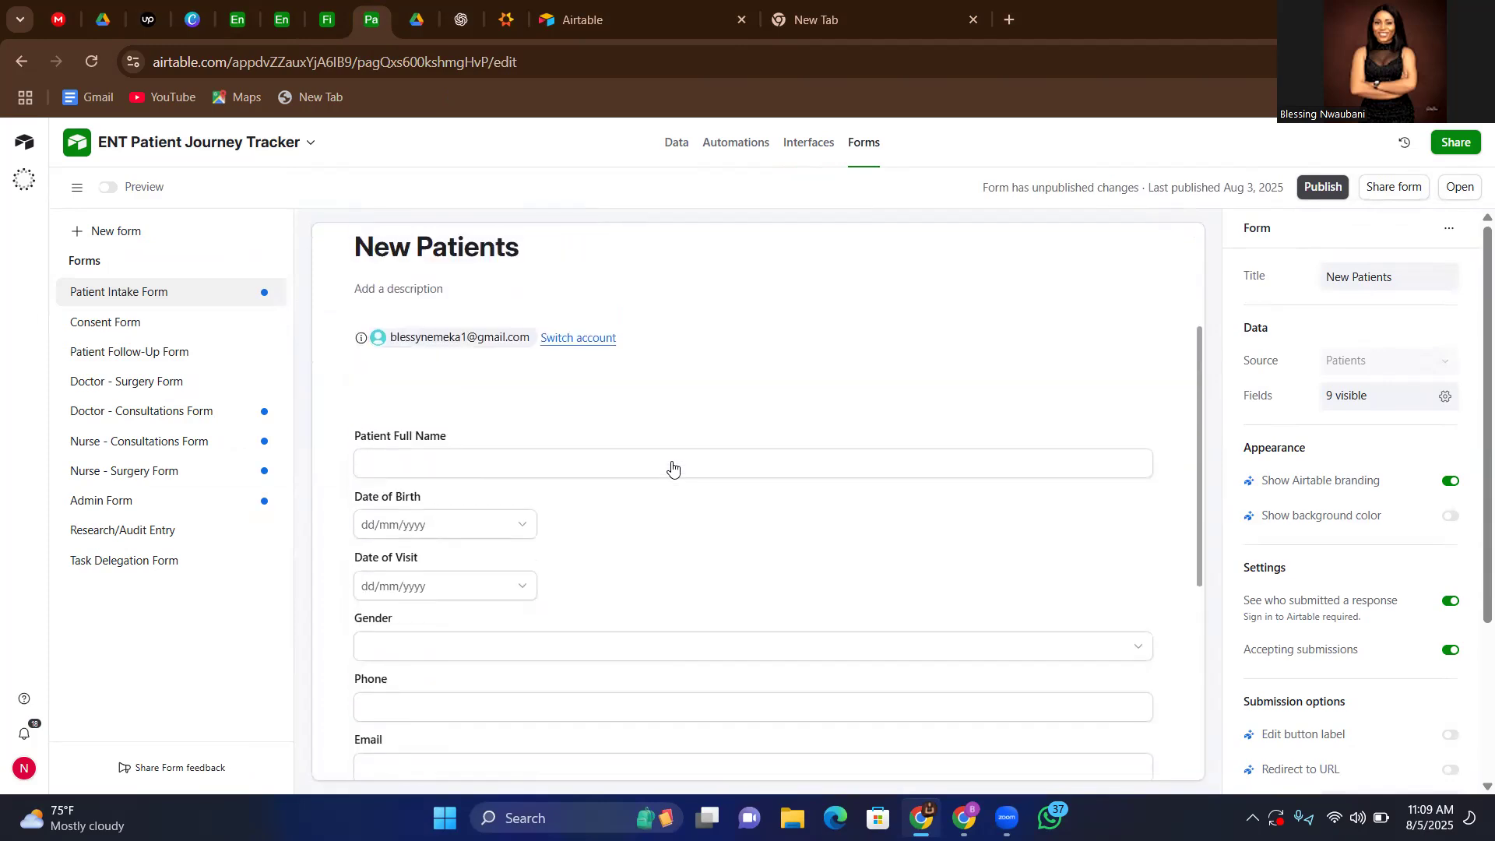
- Look through the Consent Form, the Patient Follow-Up Form and the Doctor - Surgery Form one after another
left_click(100, 331)
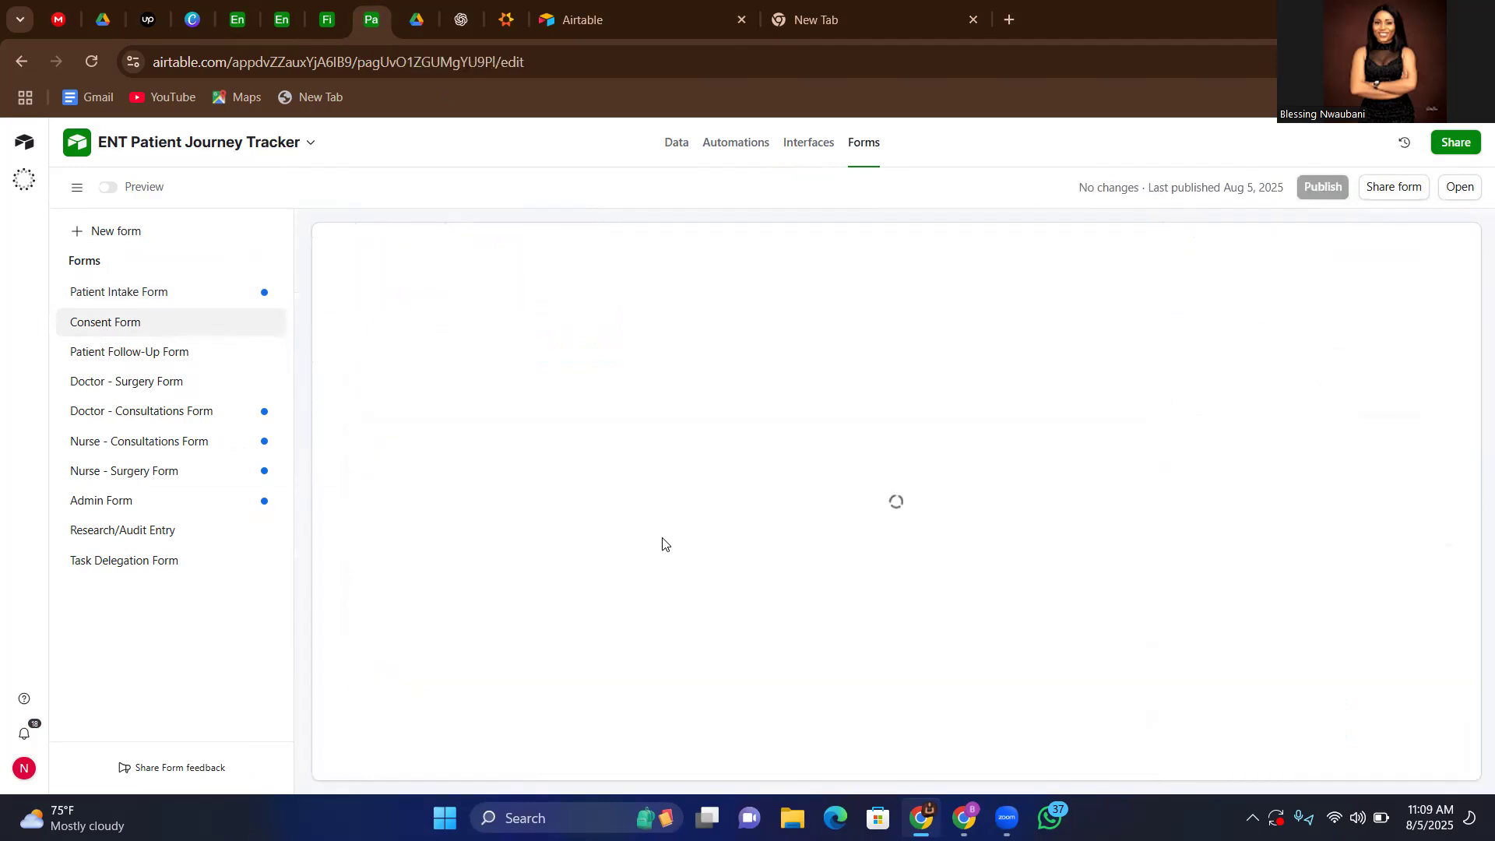
scroll(662, 543, "down", 1)
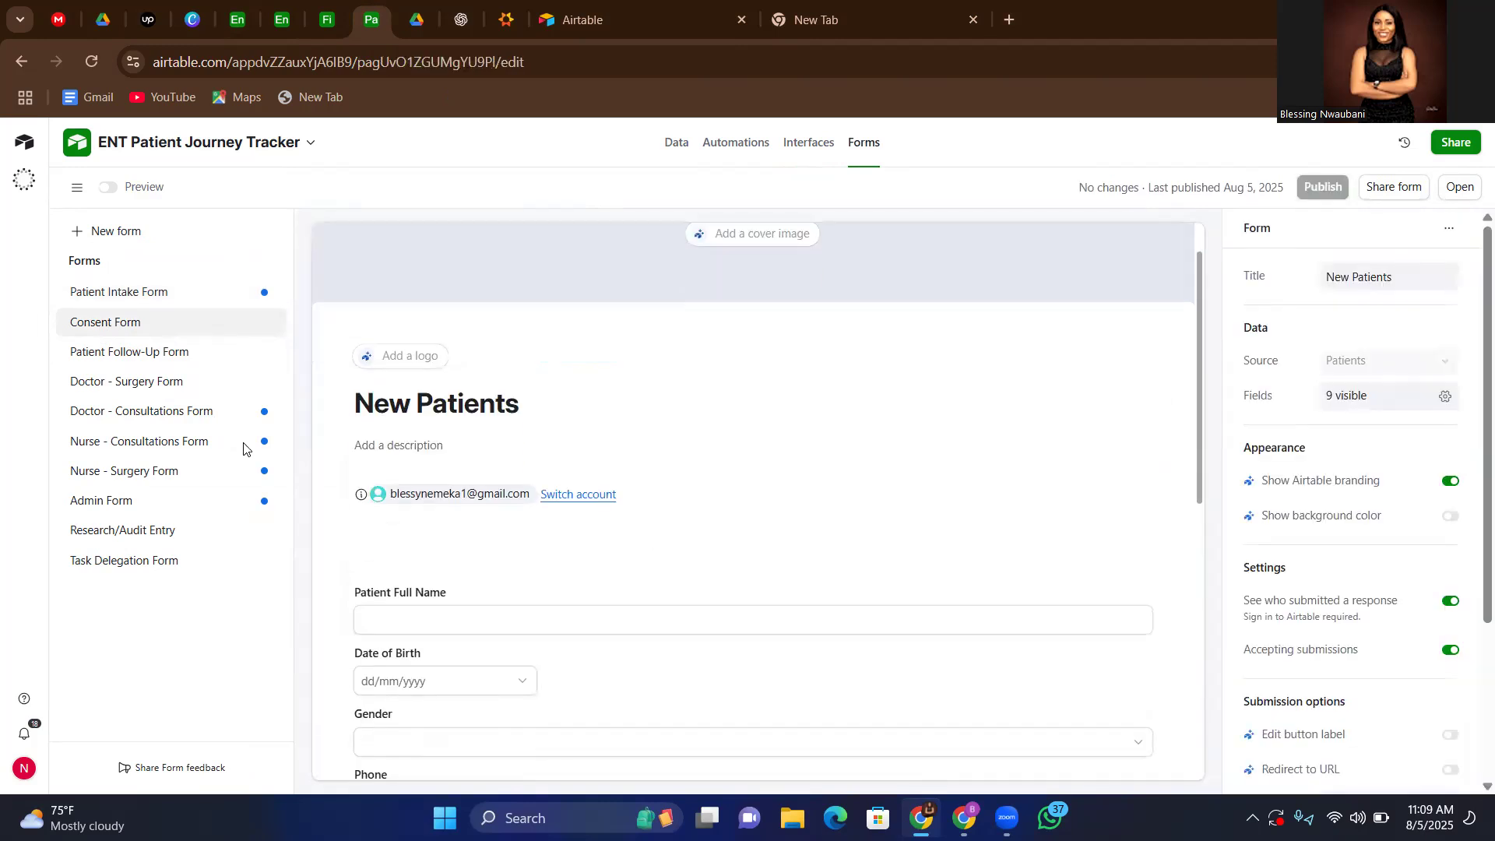
left_click(121, 357)
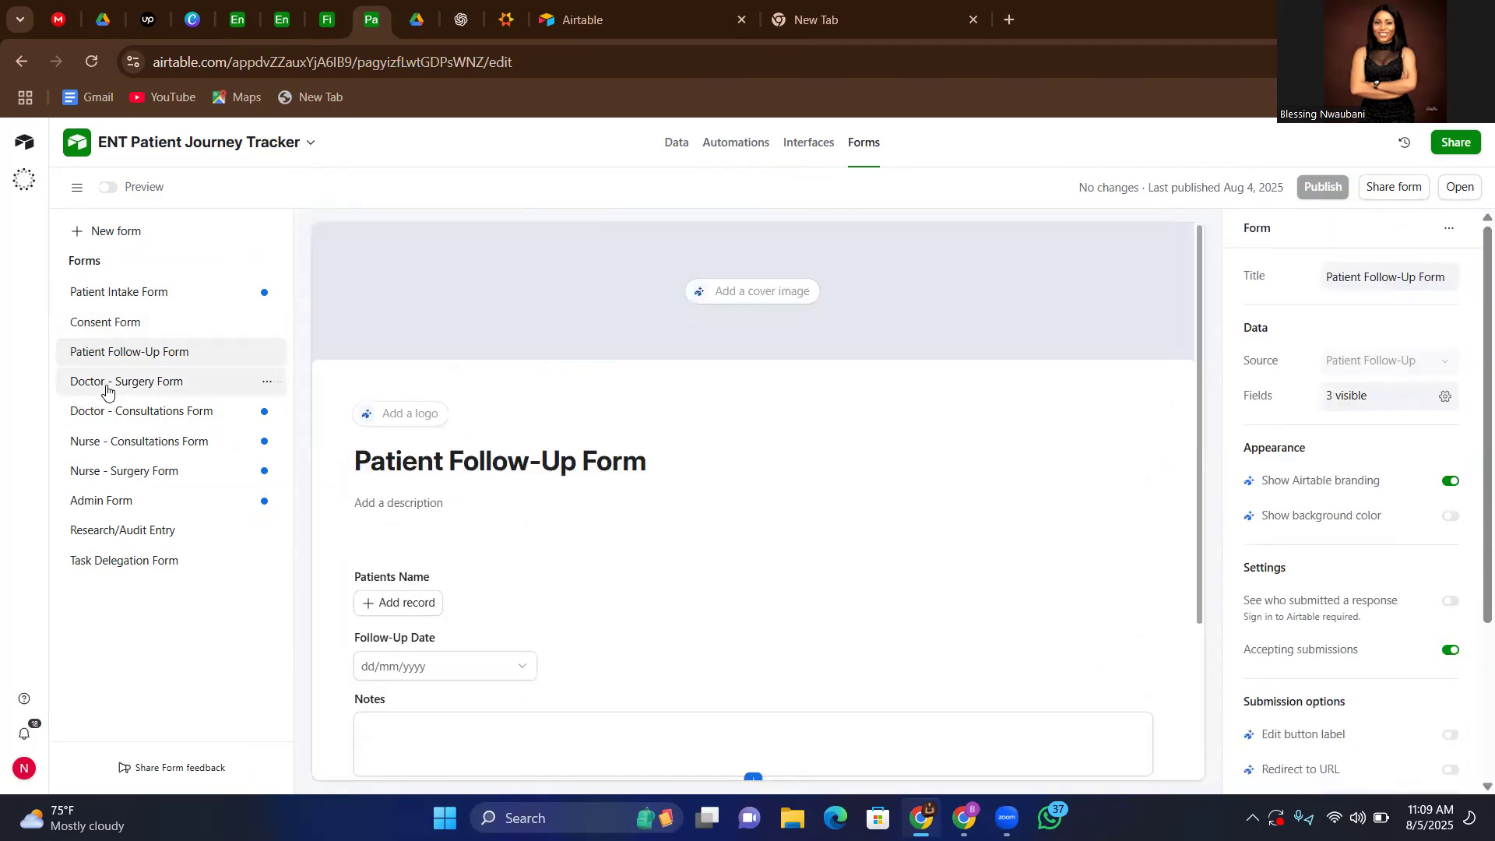
left_click(107, 386)
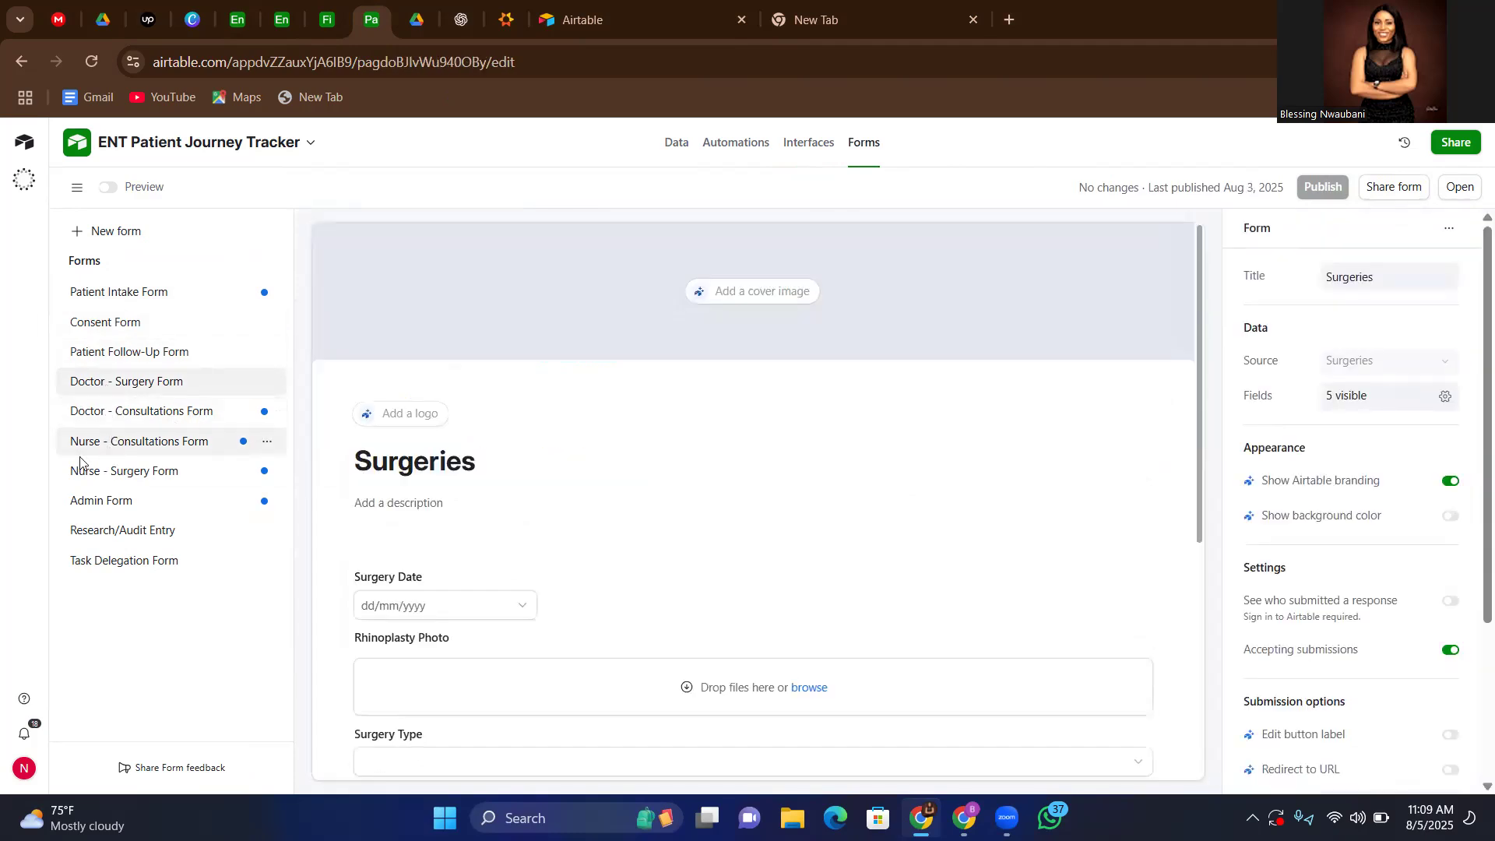
- Examine the fields of the Admin Form and of the Research/Audit Entry form
left_click(113, 502)
scroll(914, 602, "down", 5)
scroll(914, 602, "up", 2)
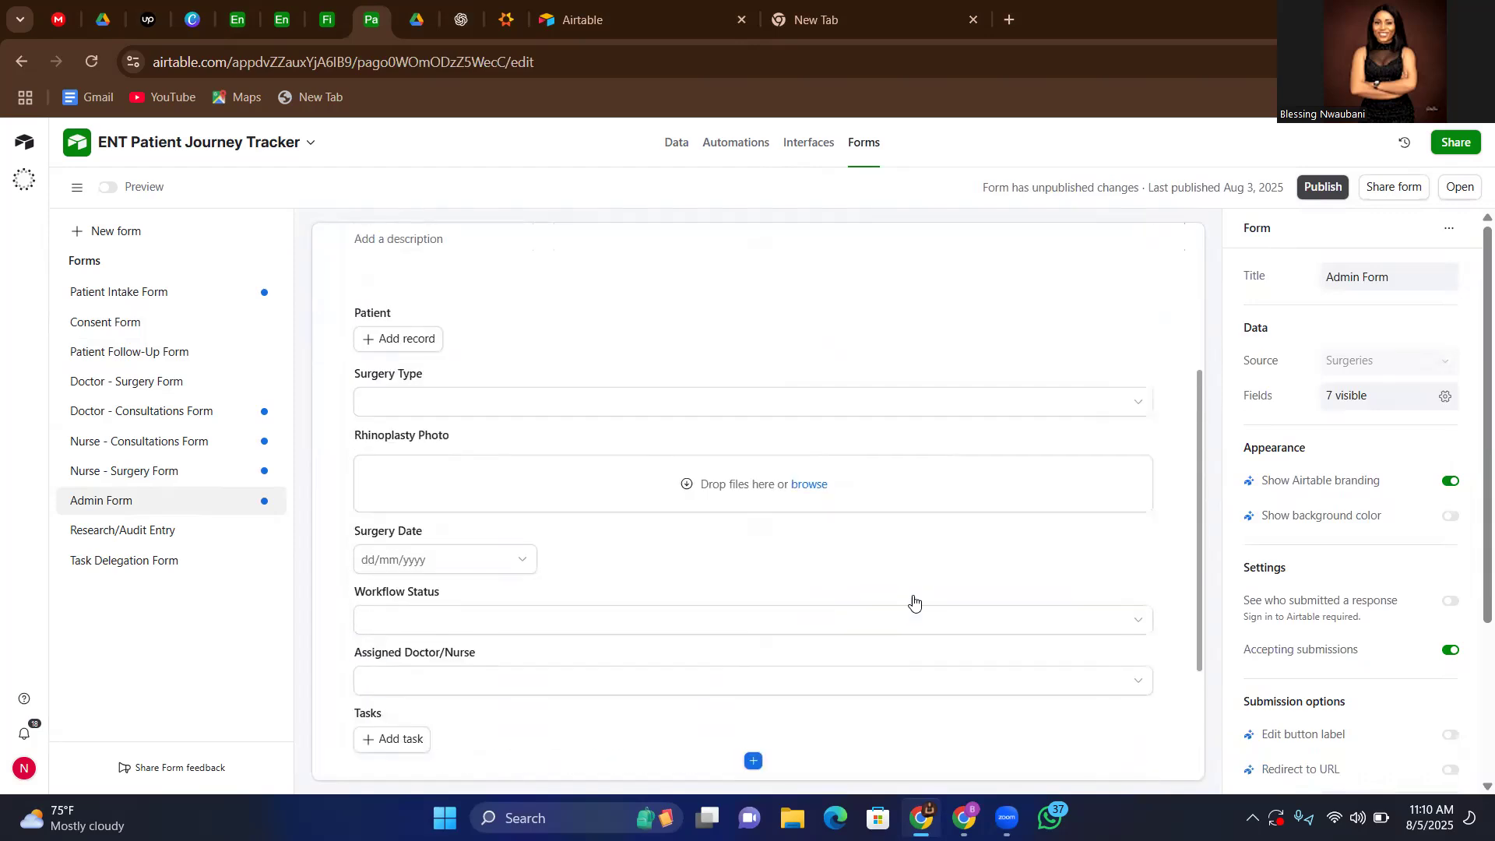
left_click(120, 532)
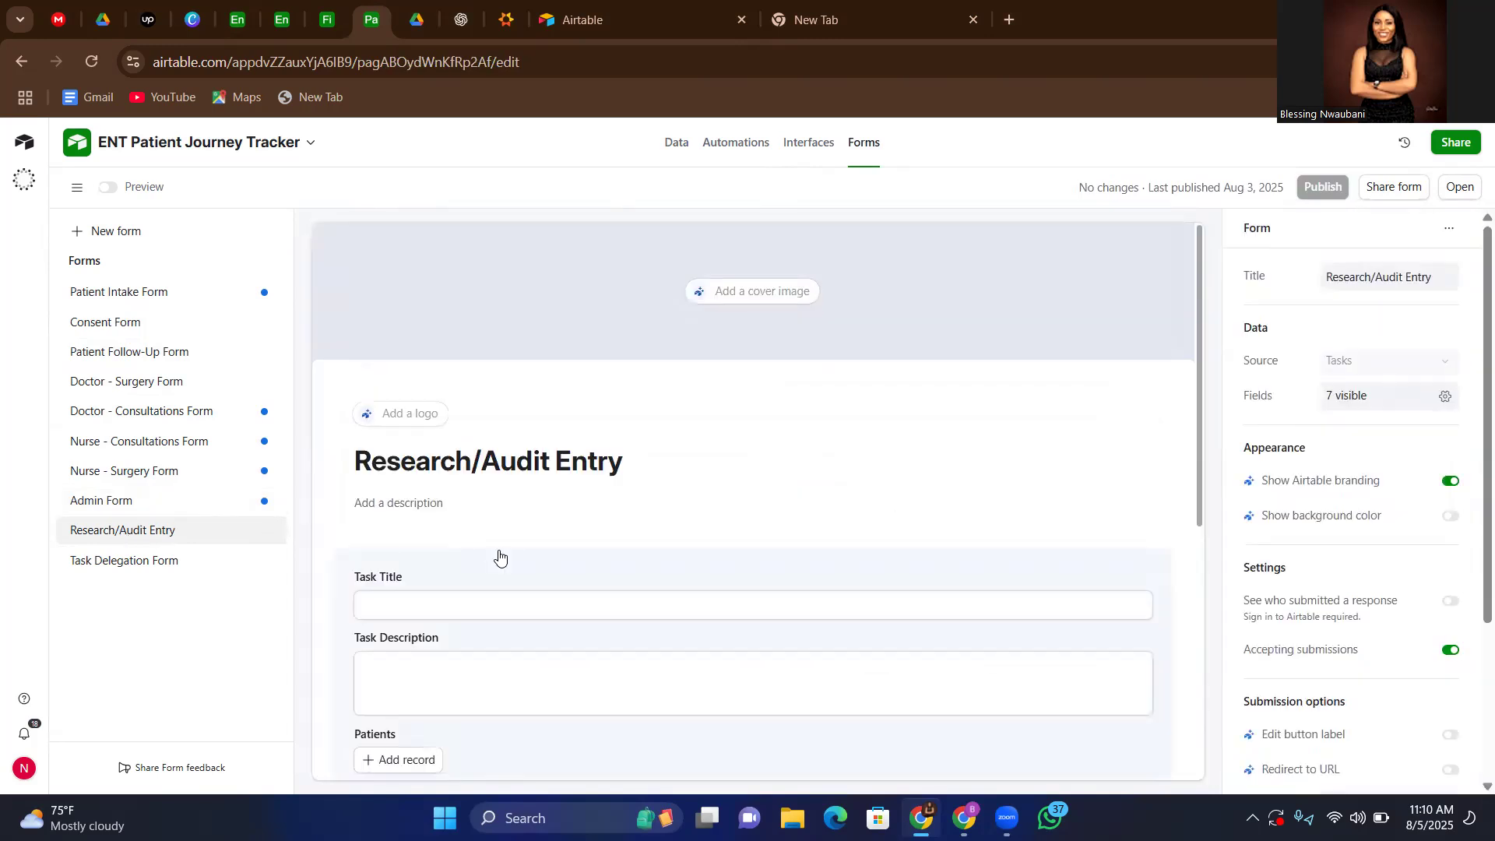
scroll(617, 574, "down", 2)
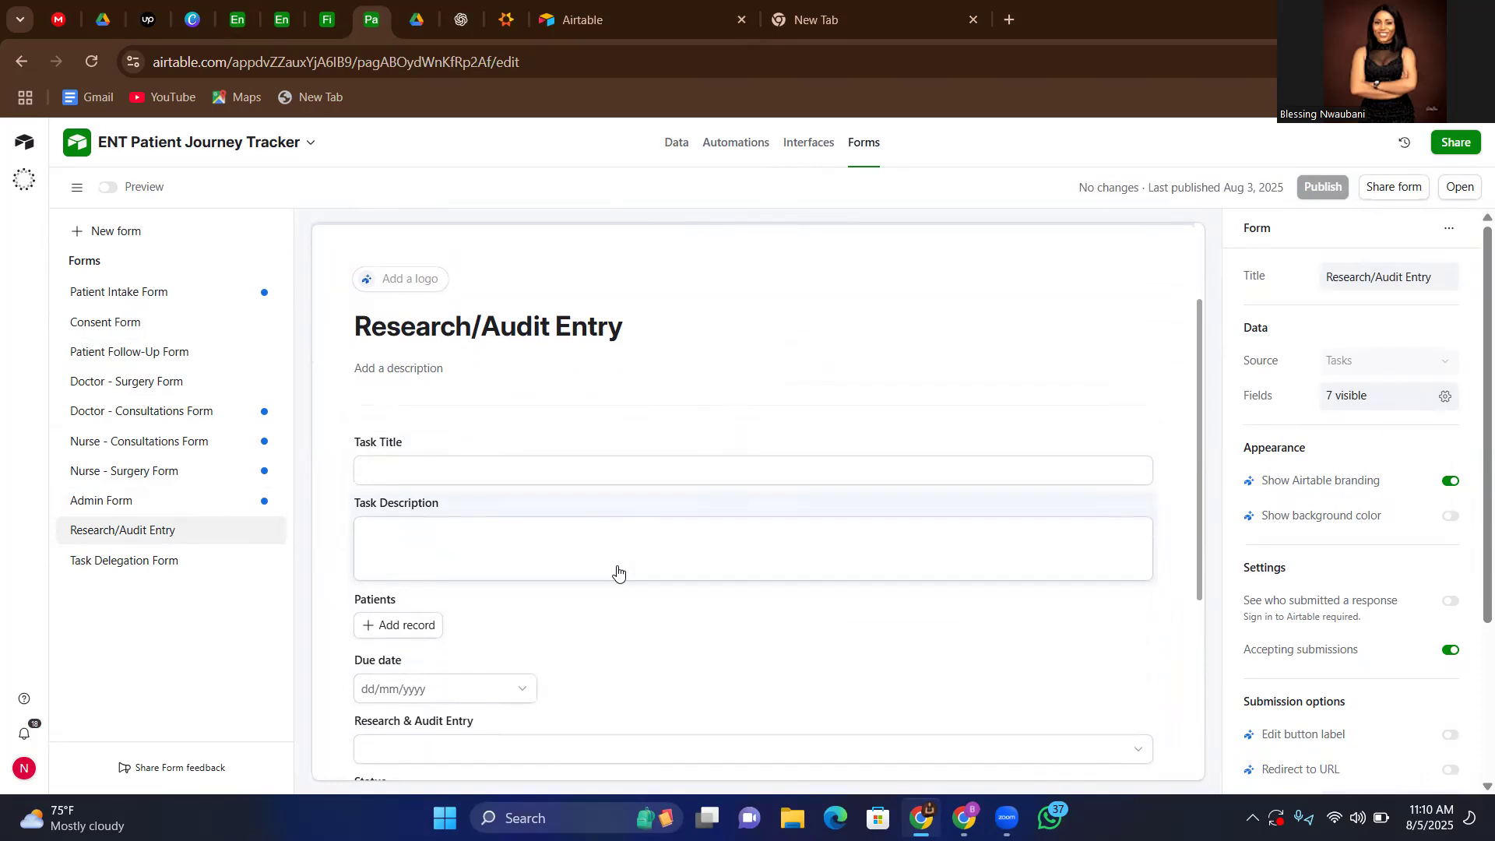
scroll(618, 574, "down", 2)
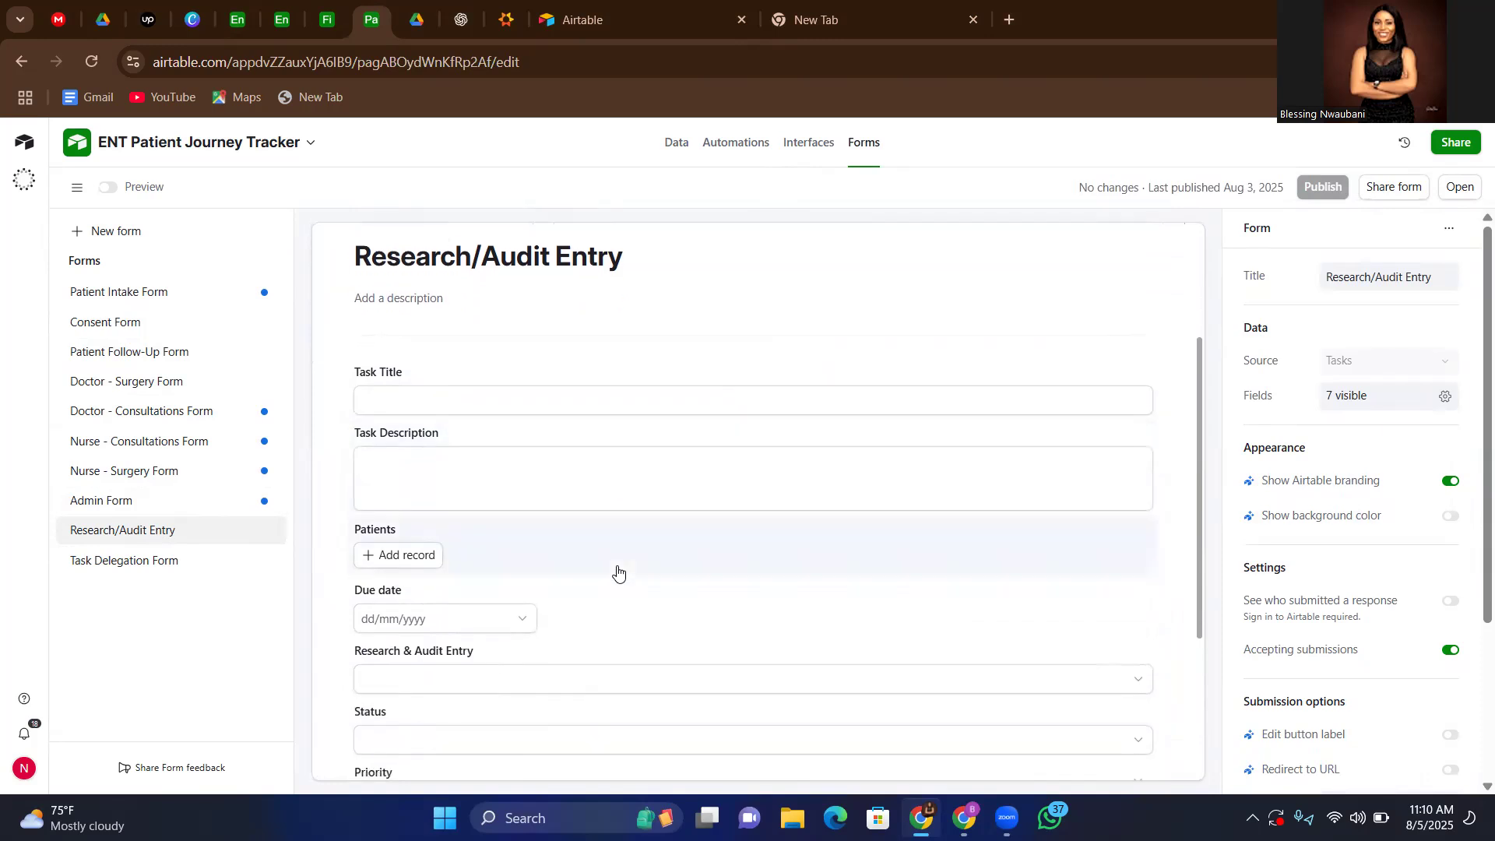
- Examine the Task Delegation Form's fields, checking it against the Research/Audit Entry form and returning to it
left_click(149, 572)
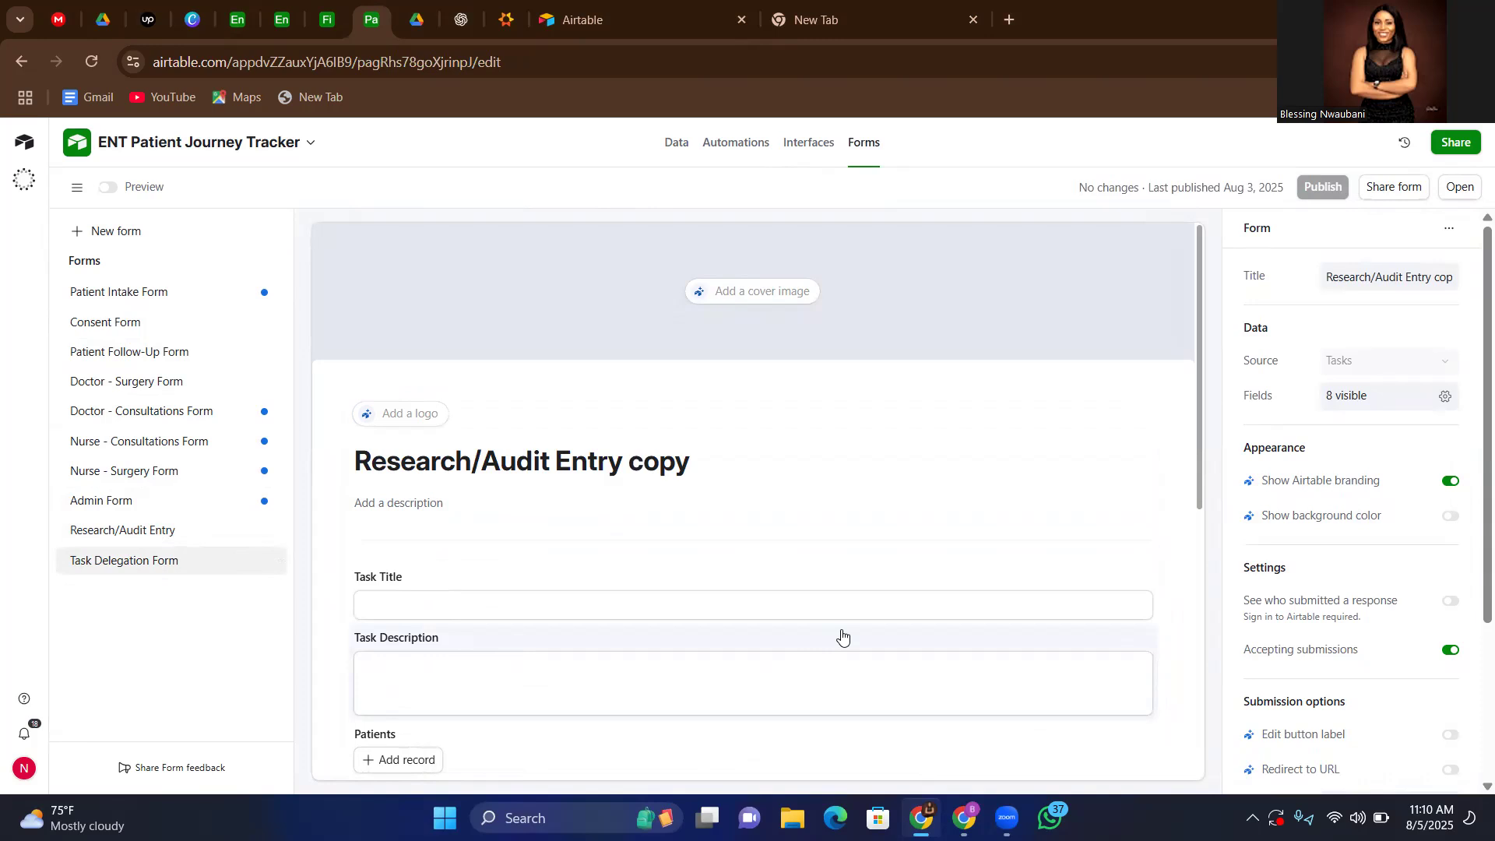
scroll(667, 611, "down", 2)
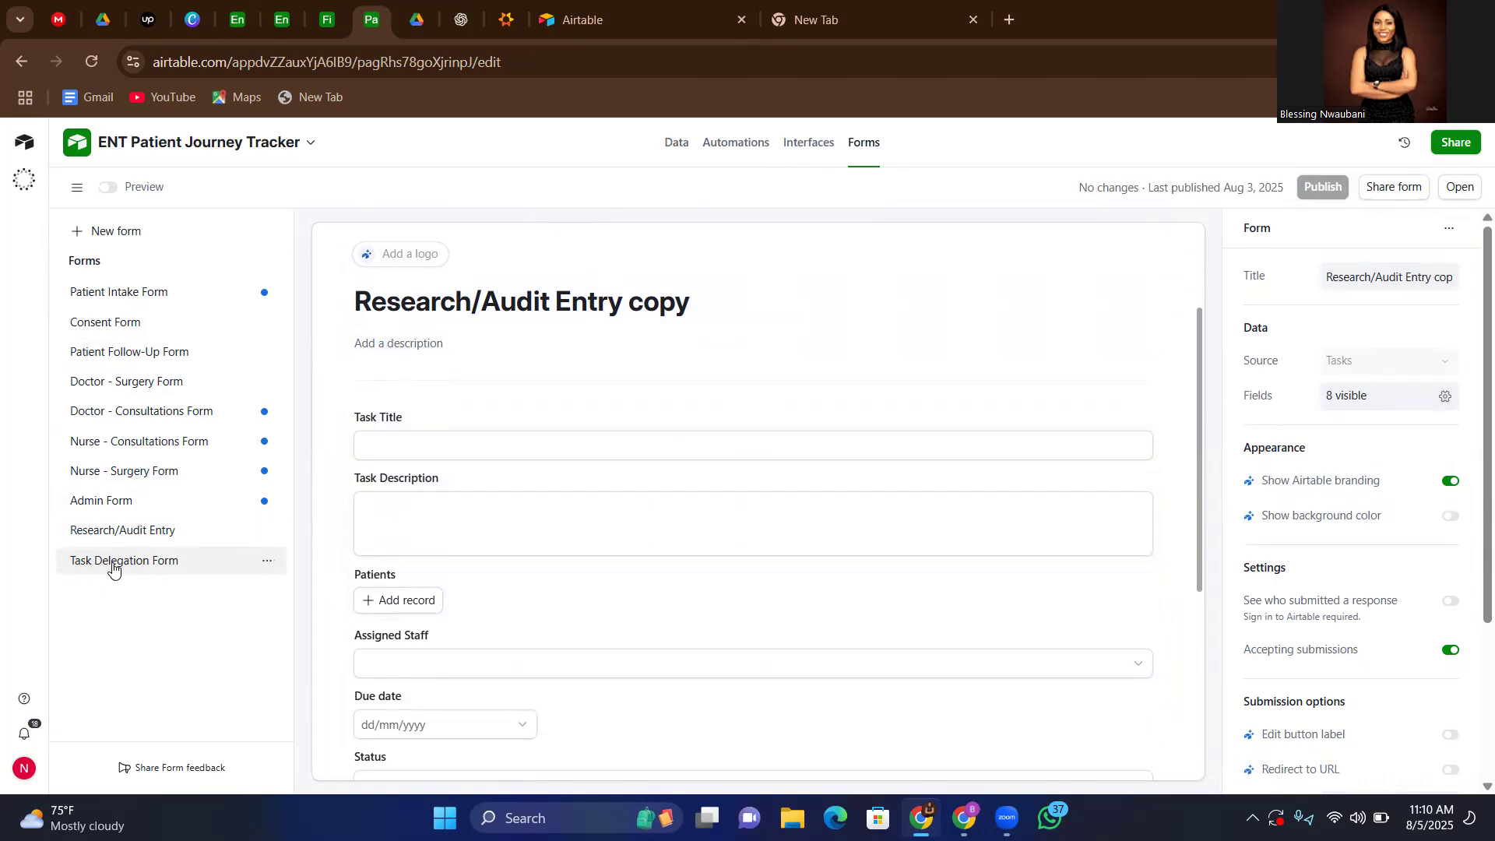
left_click(96, 542)
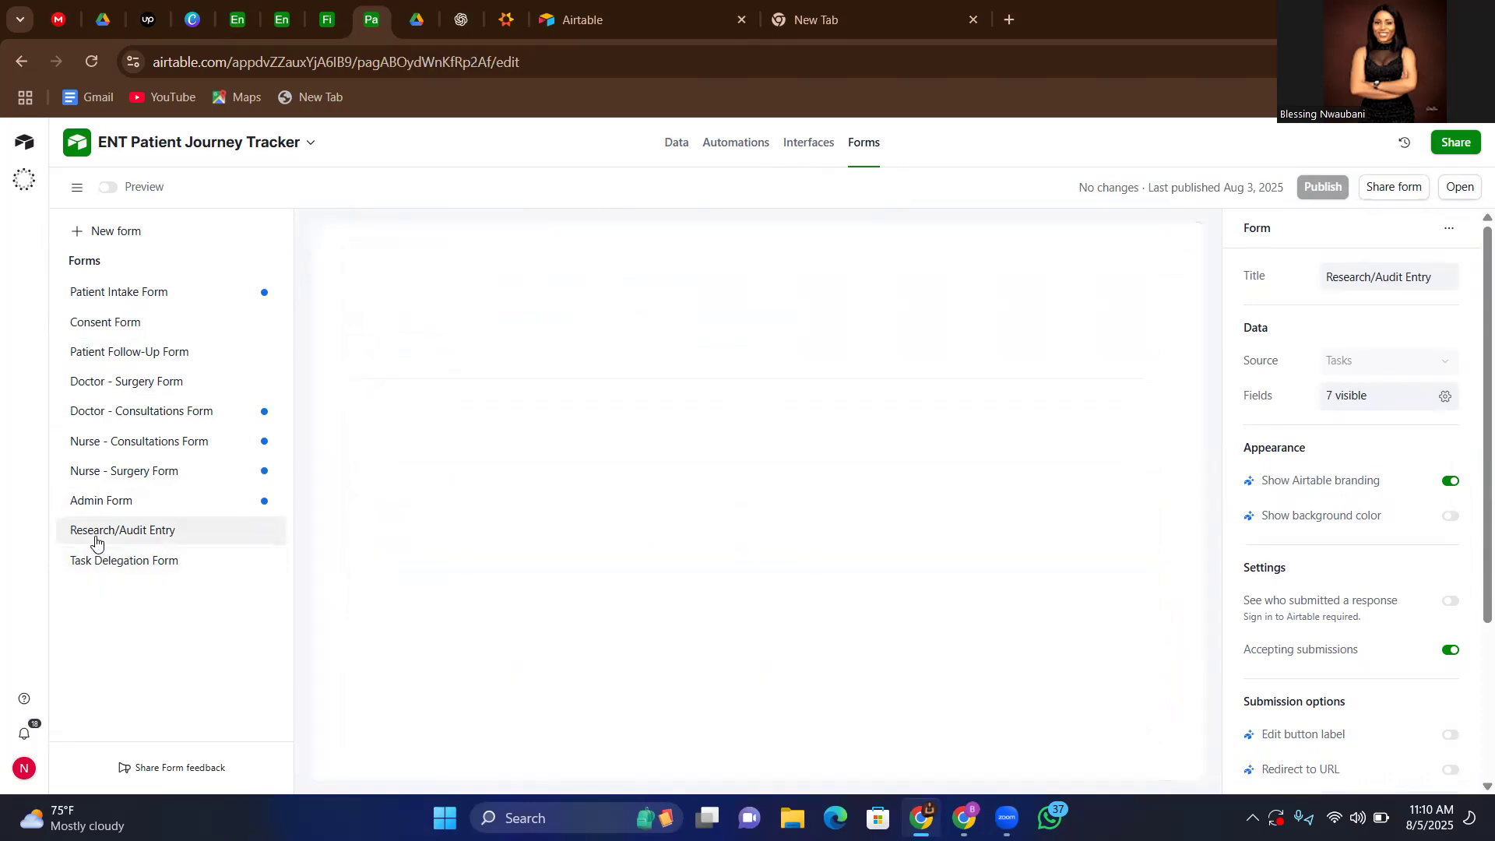
left_click(135, 566)
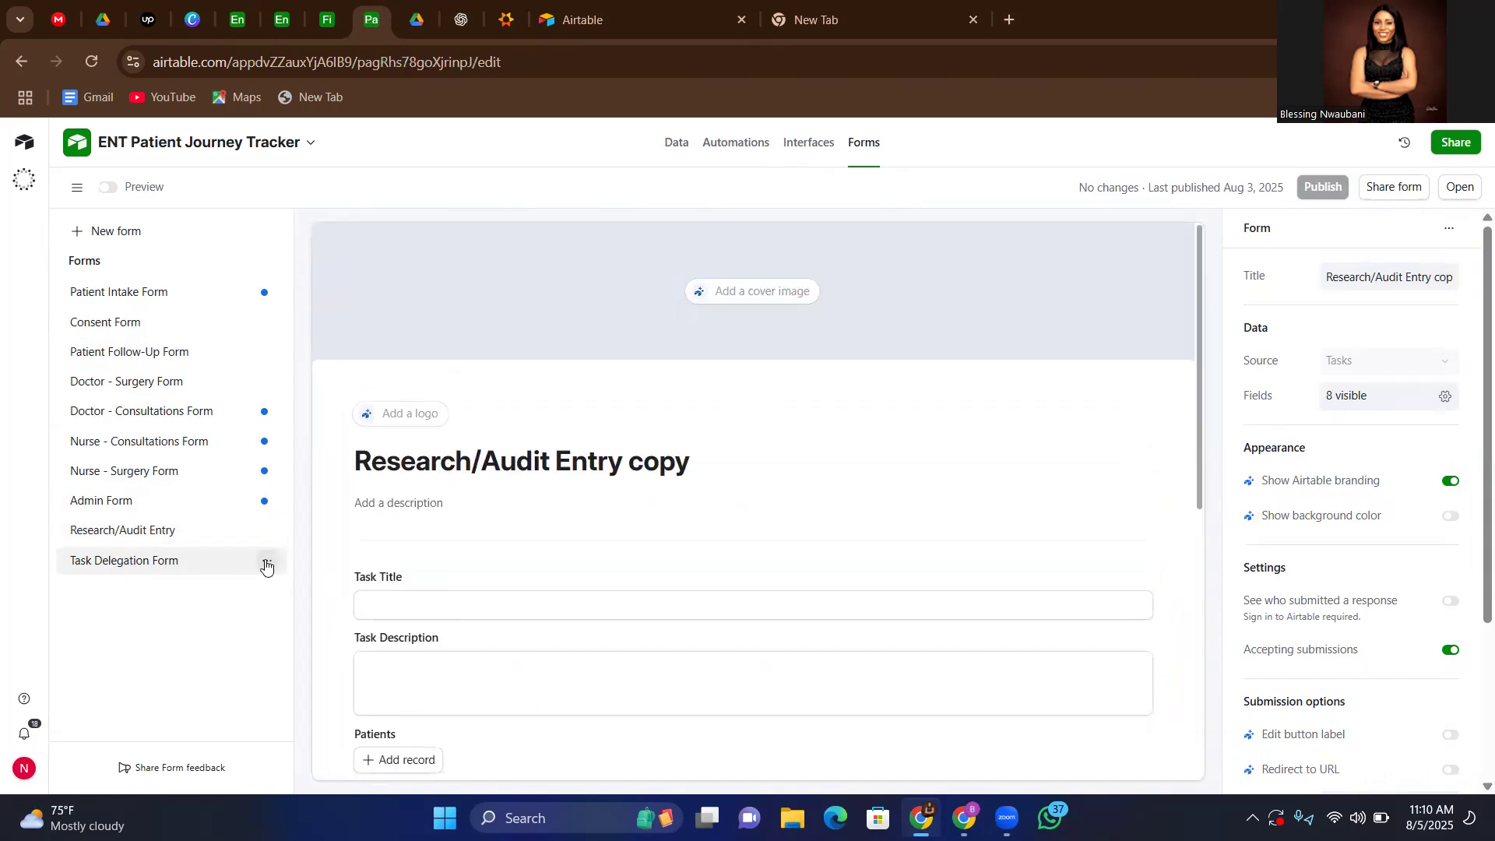
- Open the Task Delegation Form's name for renaming in the forms list and enter it as Task Delegation Form
left_click(266, 561)
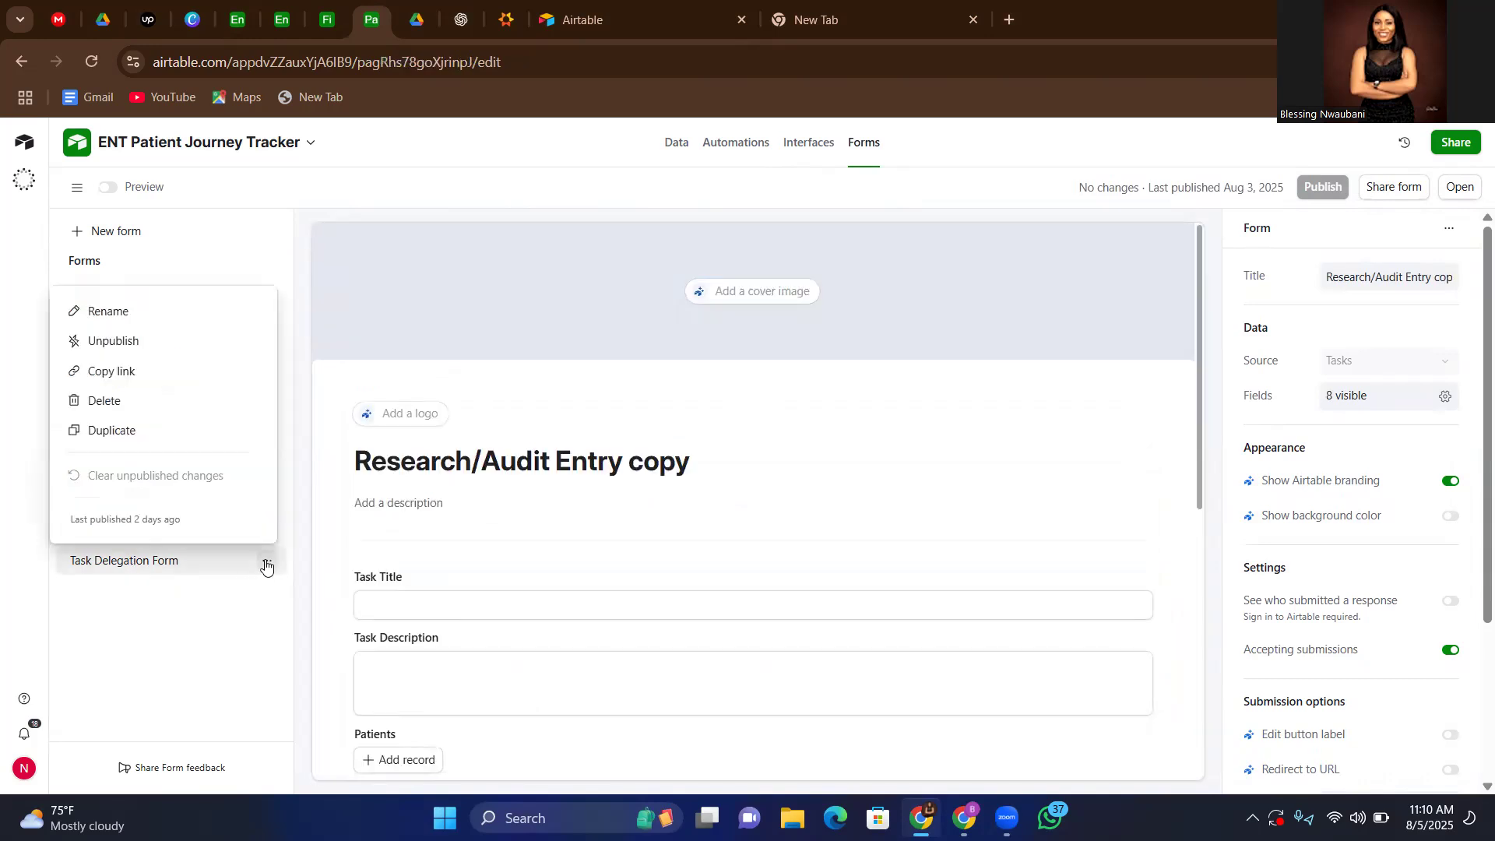
left_click(117, 313)
key("BackSpace")
type("Ta")
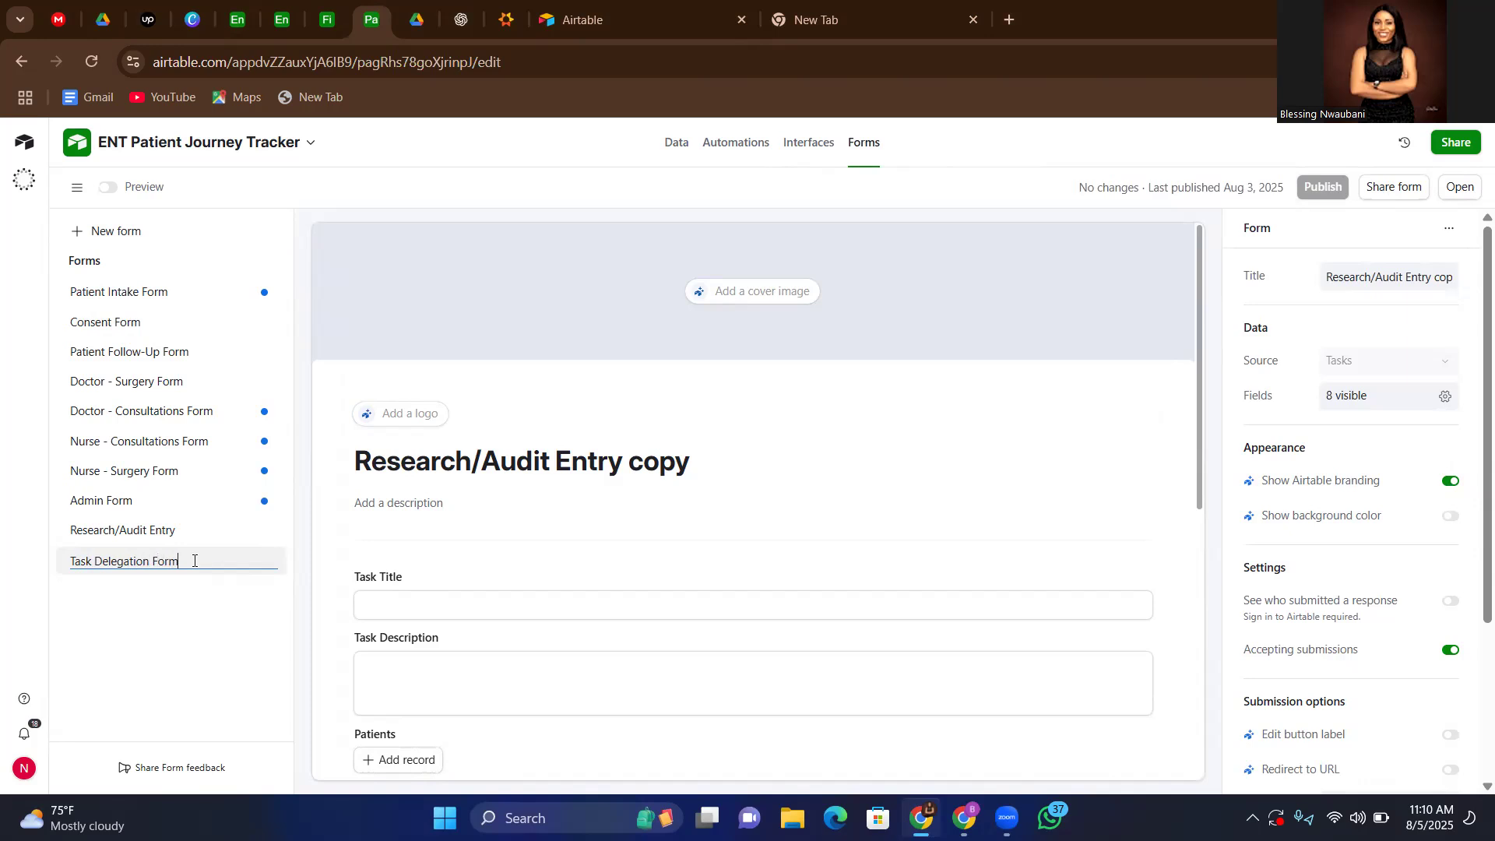
left_click(214, 622)
scroll(467, 468, "down", 3)
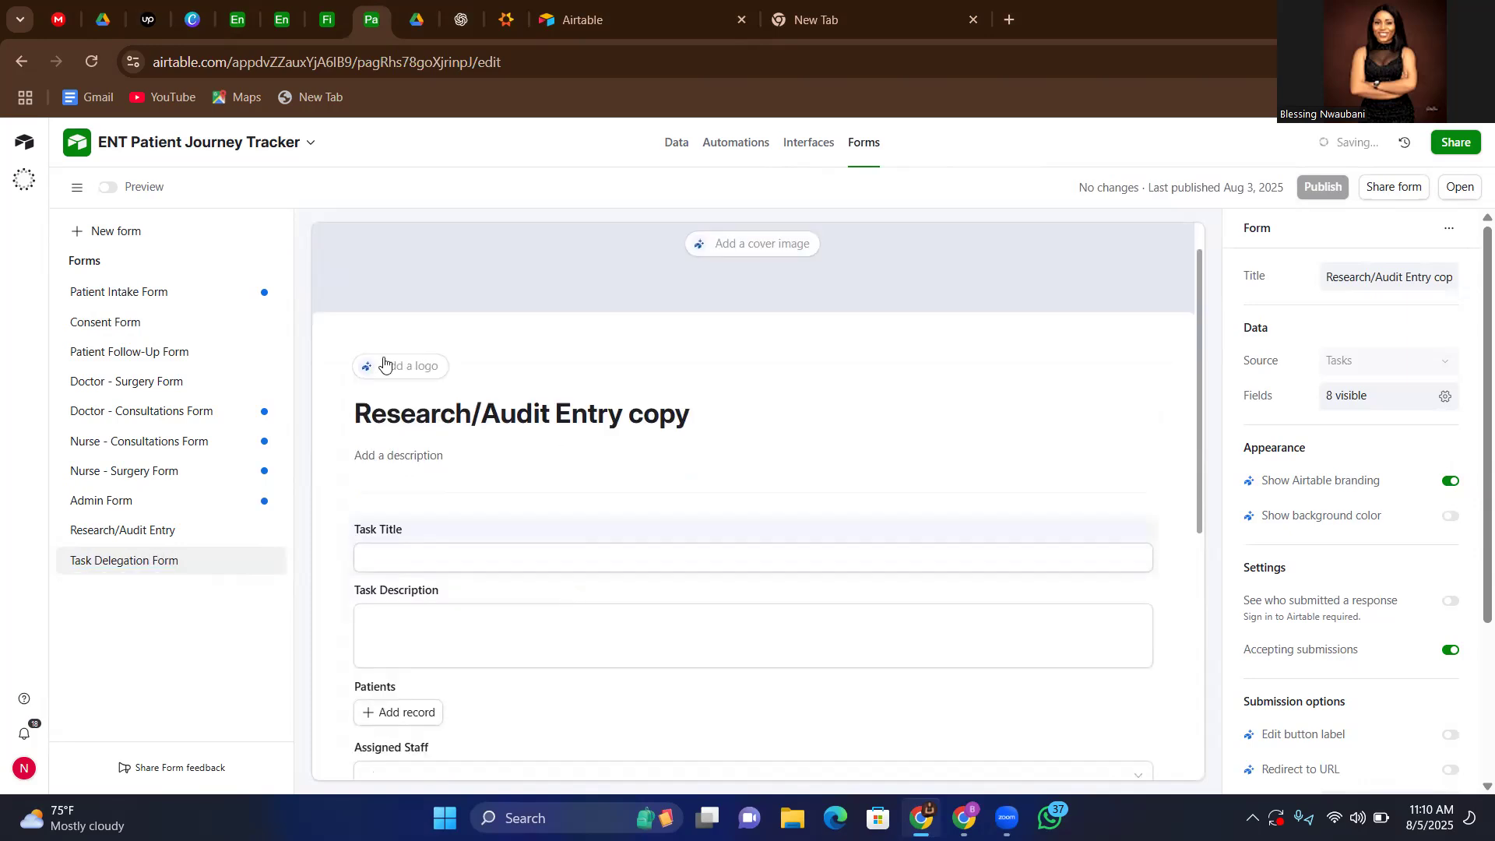
- Return to the base's data tables and open the Patients table in its Grid view
left_click(237, 21)
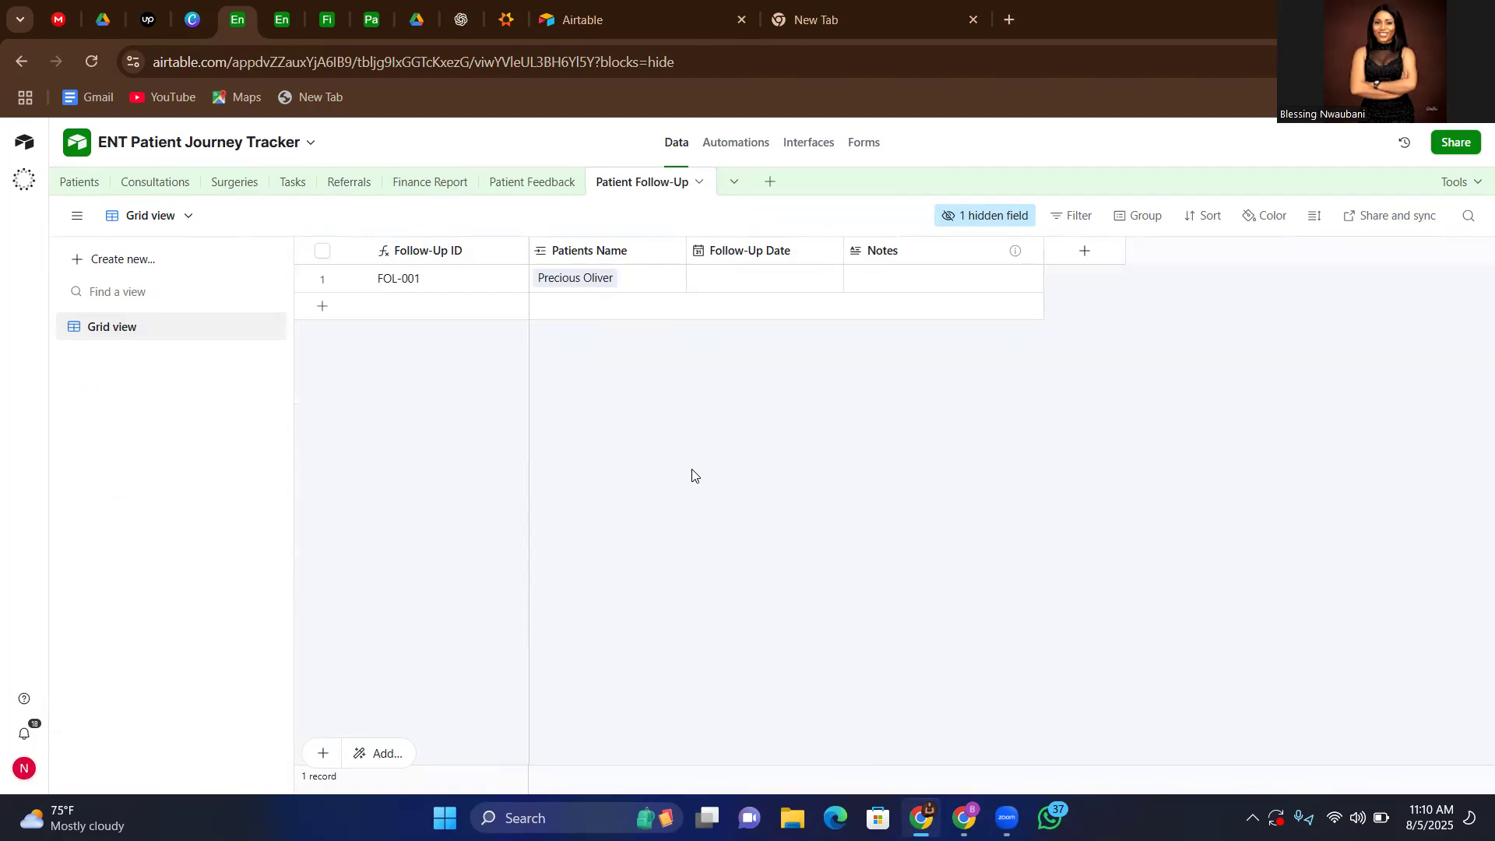
left_click(76, 188)
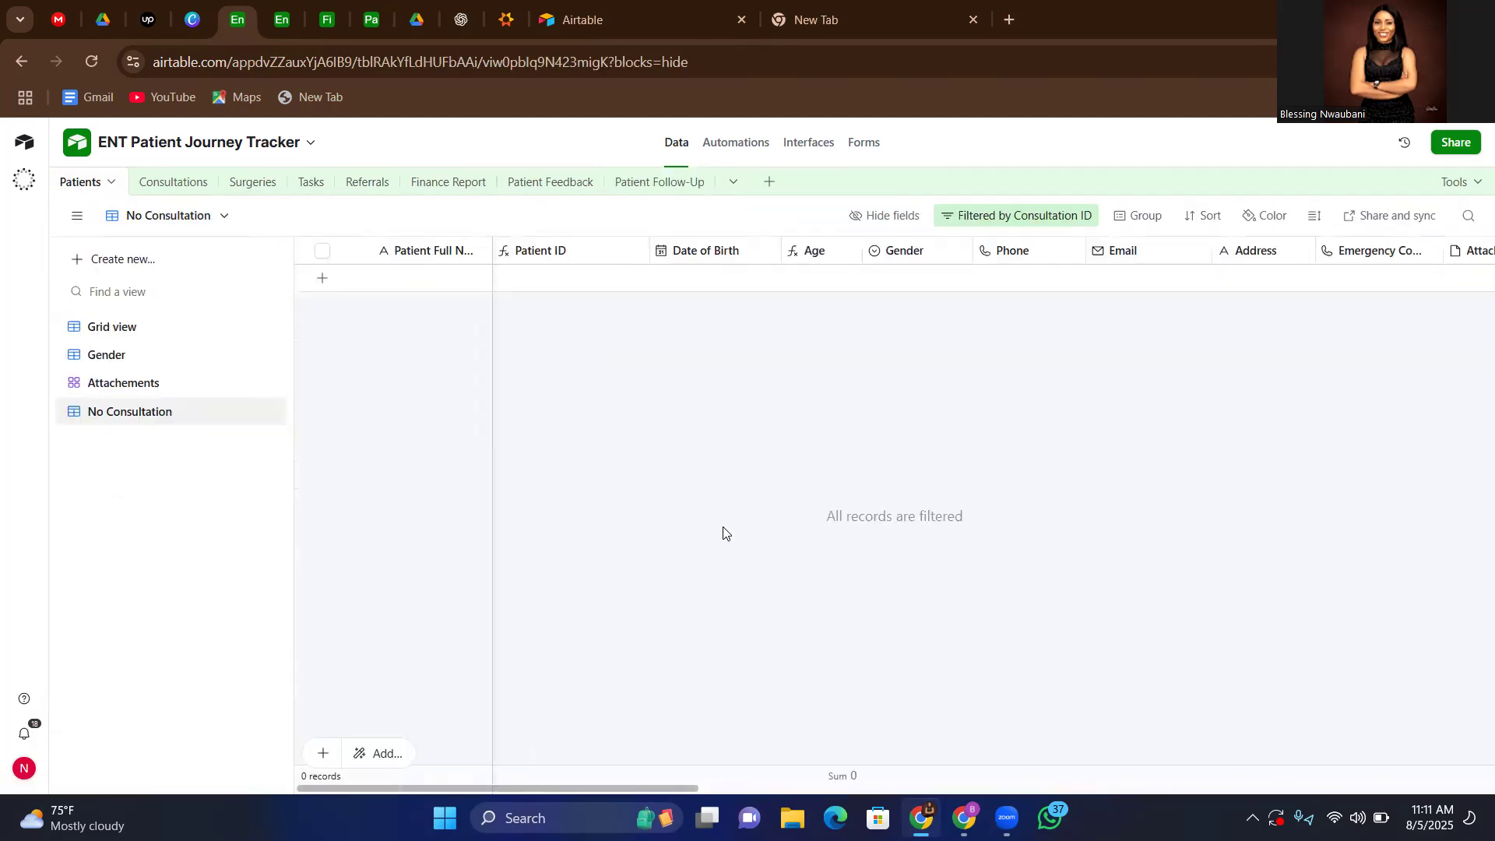
left_click(146, 334)
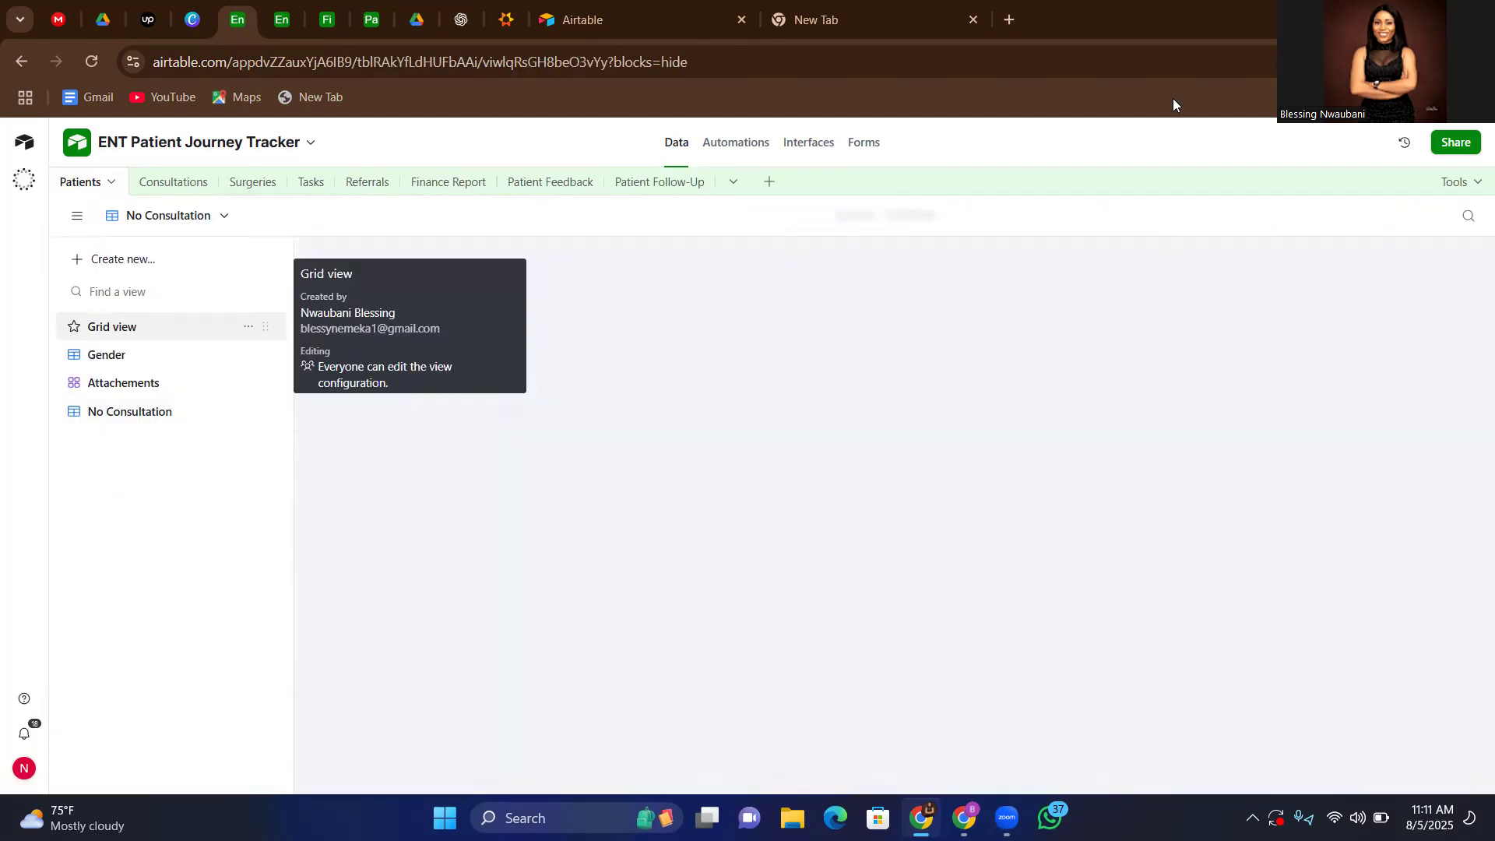